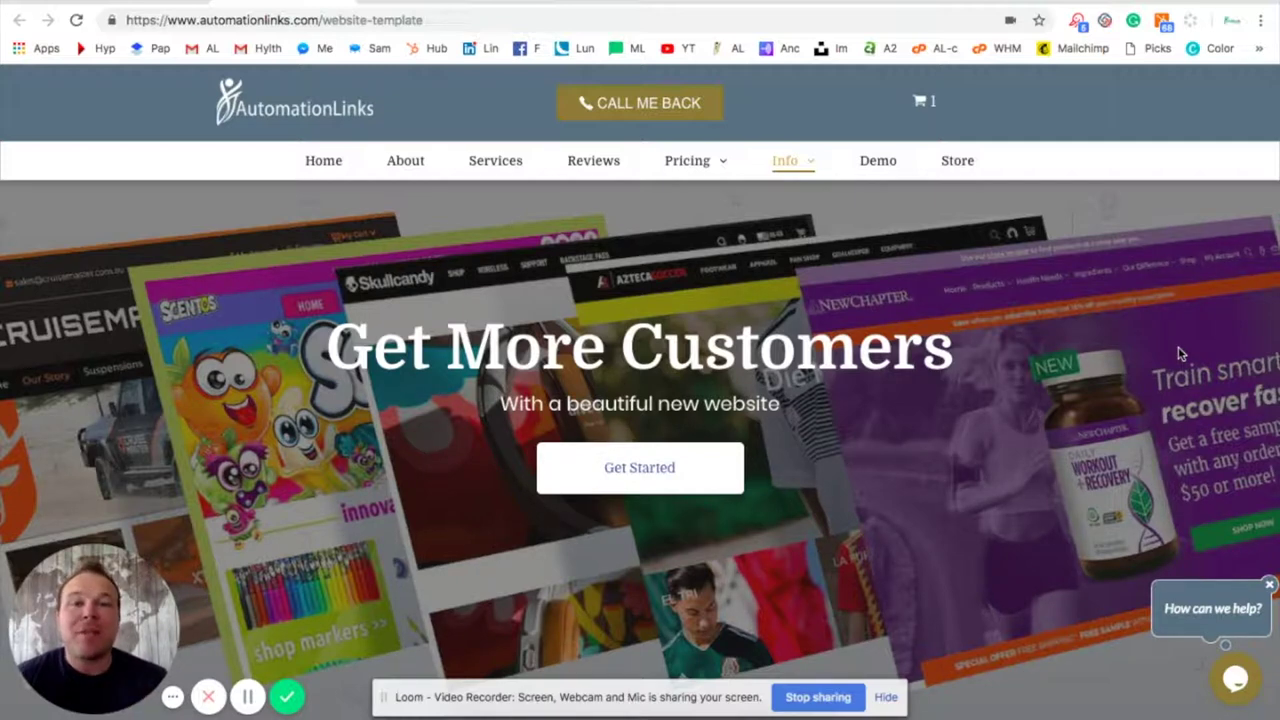
Look through the website template page's portfolio, templates, services and AWS hosting sections and return to its header.
{"action": "scroll", "coordinate": [1028, 389], "scroll_direction": "down", "scroll_amount": 3}
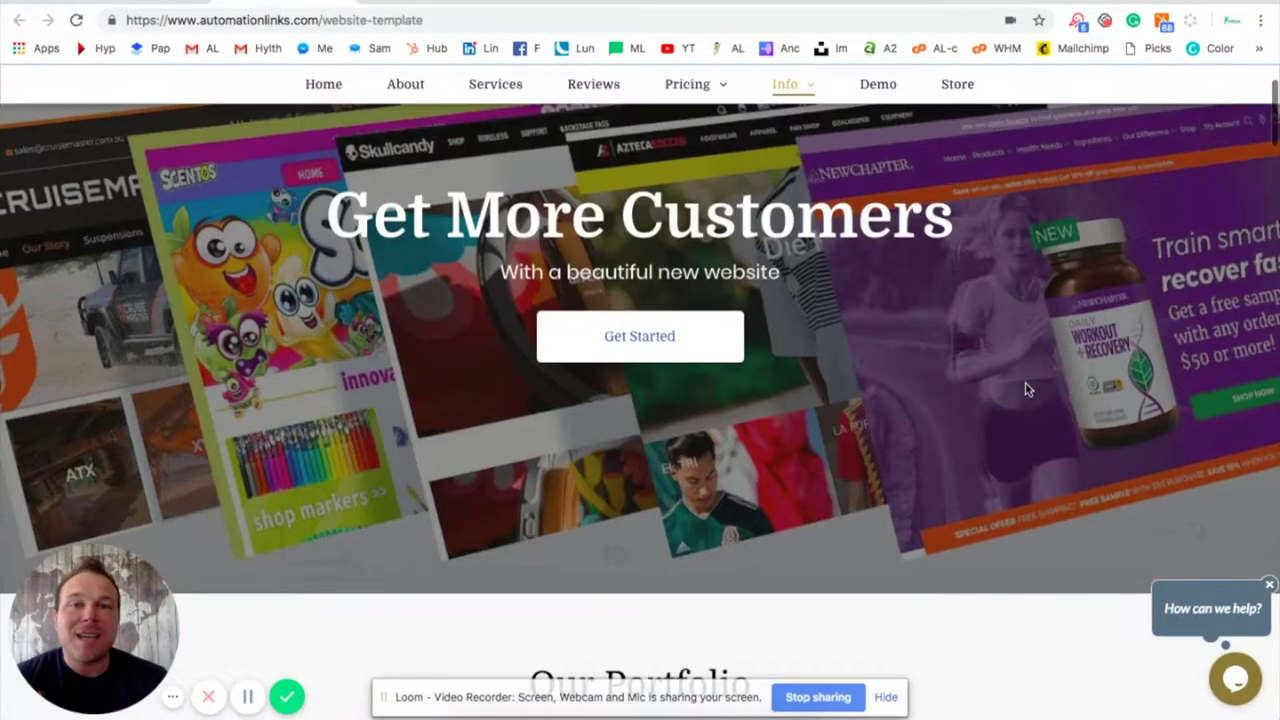
{"action": "scroll", "coordinate": [1028, 389], "scroll_direction": "down", "scroll_amount": 4}
{"action": "scroll", "coordinate": [1028, 390], "scroll_direction": "down", "scroll_amount": 5}
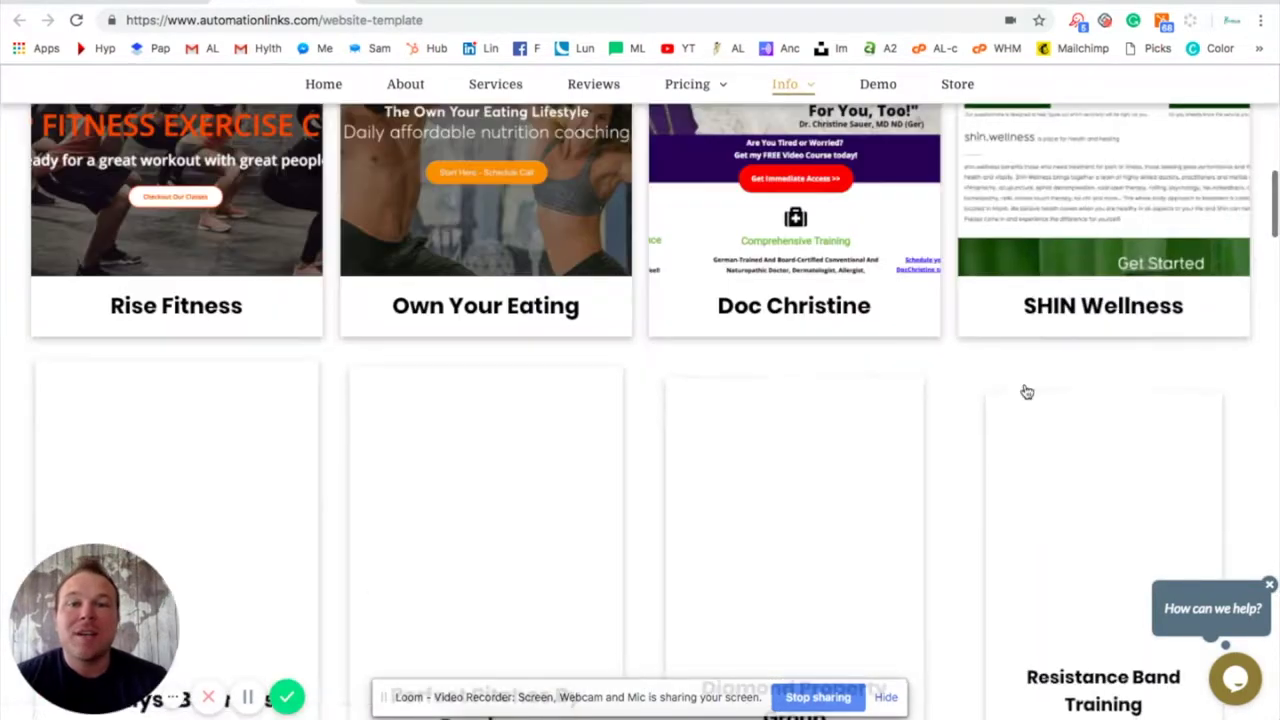
{"action": "scroll", "coordinate": [1027, 391], "scroll_direction": "down", "scroll_amount": 8}
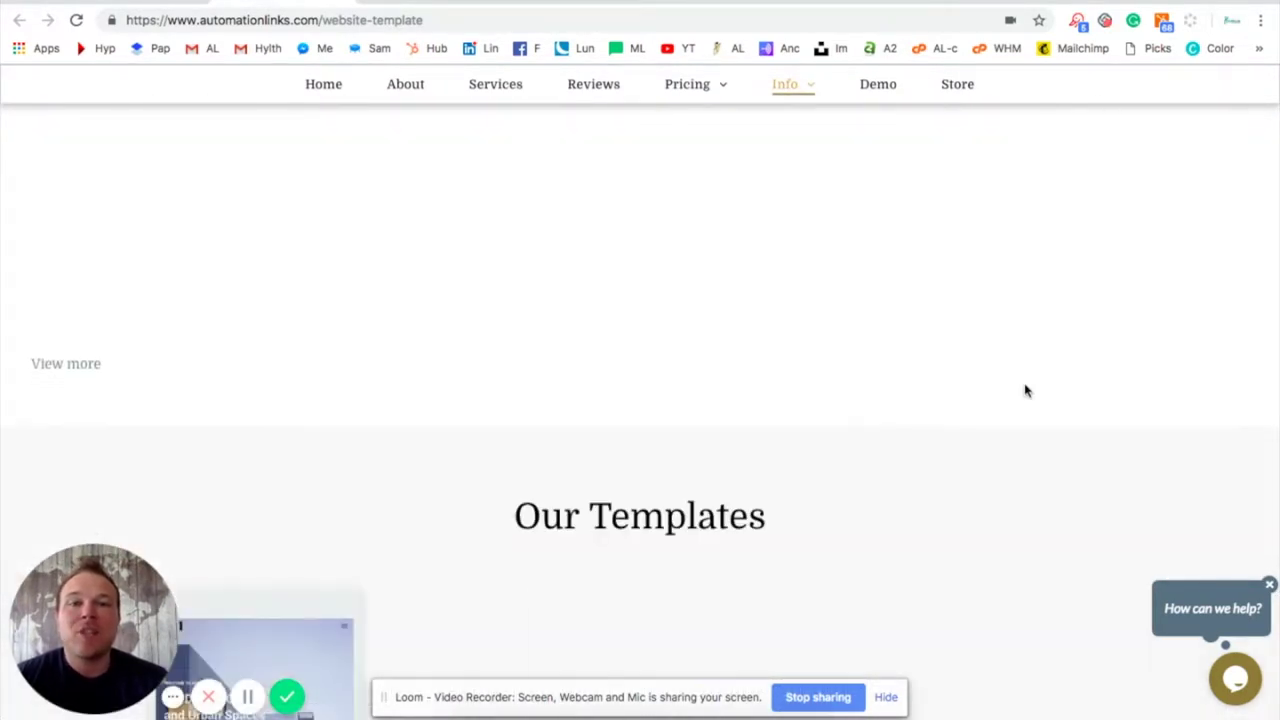
{"action": "scroll", "coordinate": [1025, 391], "scroll_direction": "down", "scroll_amount": 10}
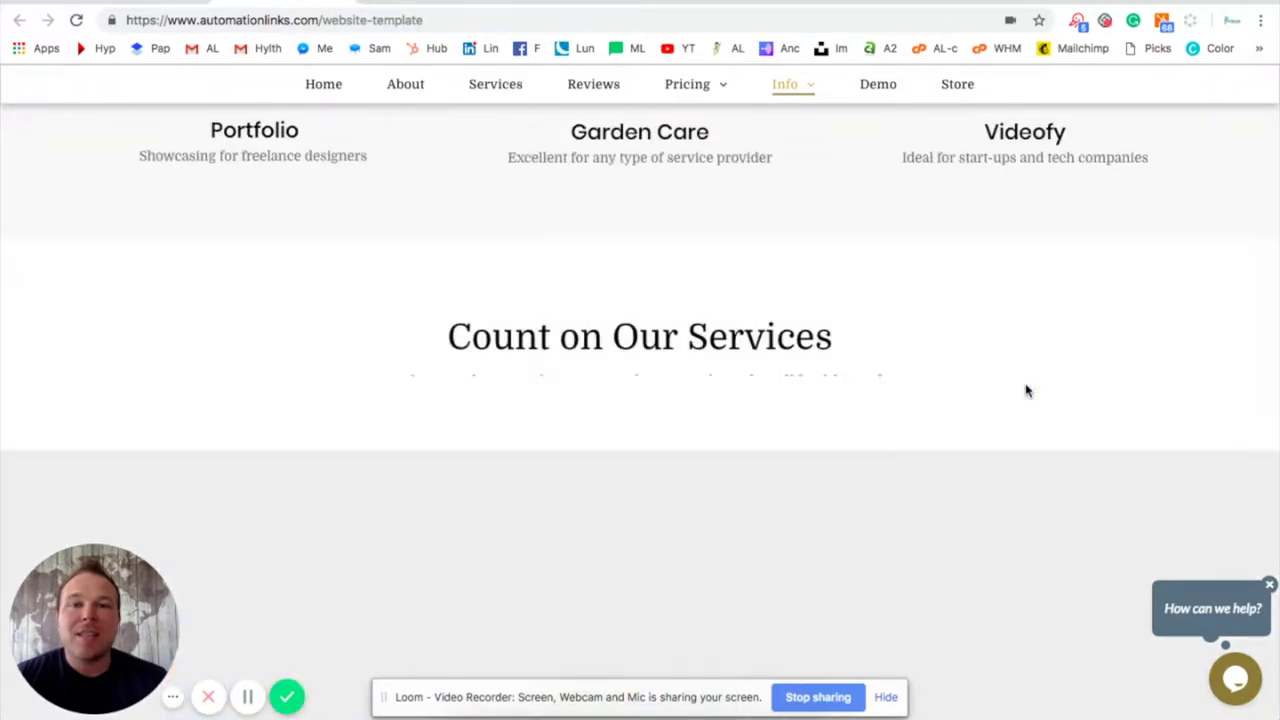
{"action": "scroll", "coordinate": [1025, 391], "scroll_direction": "down", "scroll_amount": 12}
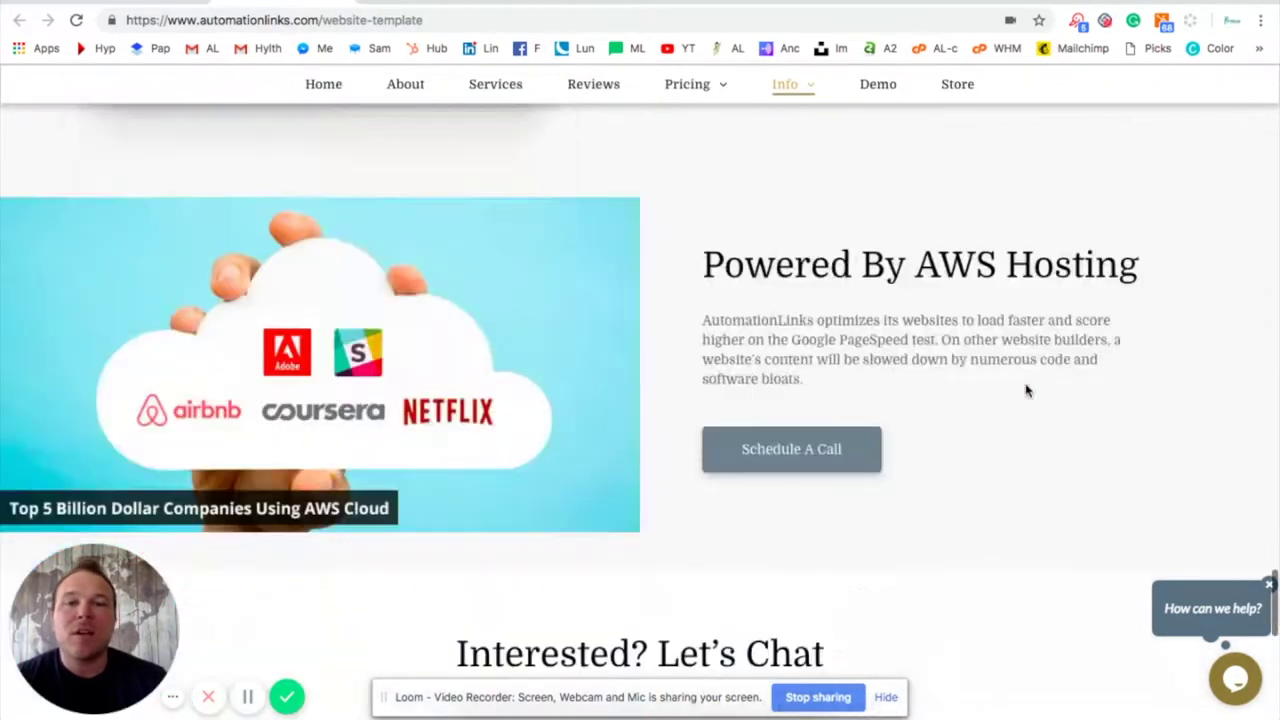
{"action": "scroll", "coordinate": [1027, 391], "scroll_direction": "down", "scroll_amount": 1}
{"action": "scroll", "coordinate": [1026, 389], "scroll_direction": "up", "scroll_amount": 2}
{"action": "scroll", "coordinate": [1023, 376], "scroll_direction": "down", "scroll_amount": 1}
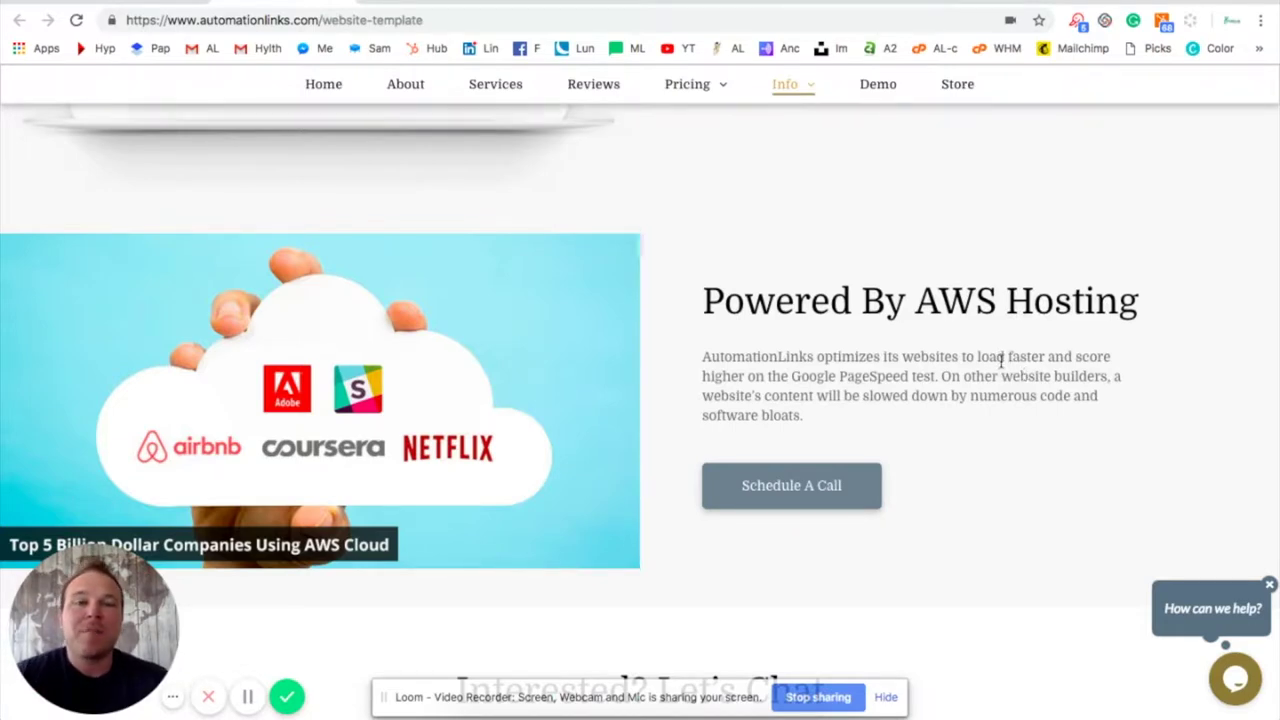
{"action": "scroll", "coordinate": [823, 340], "scroll_direction": "up", "scroll_amount": 2}
{"action": "scroll", "coordinate": [823, 340], "scroll_direction": "up", "scroll_amount": 10}
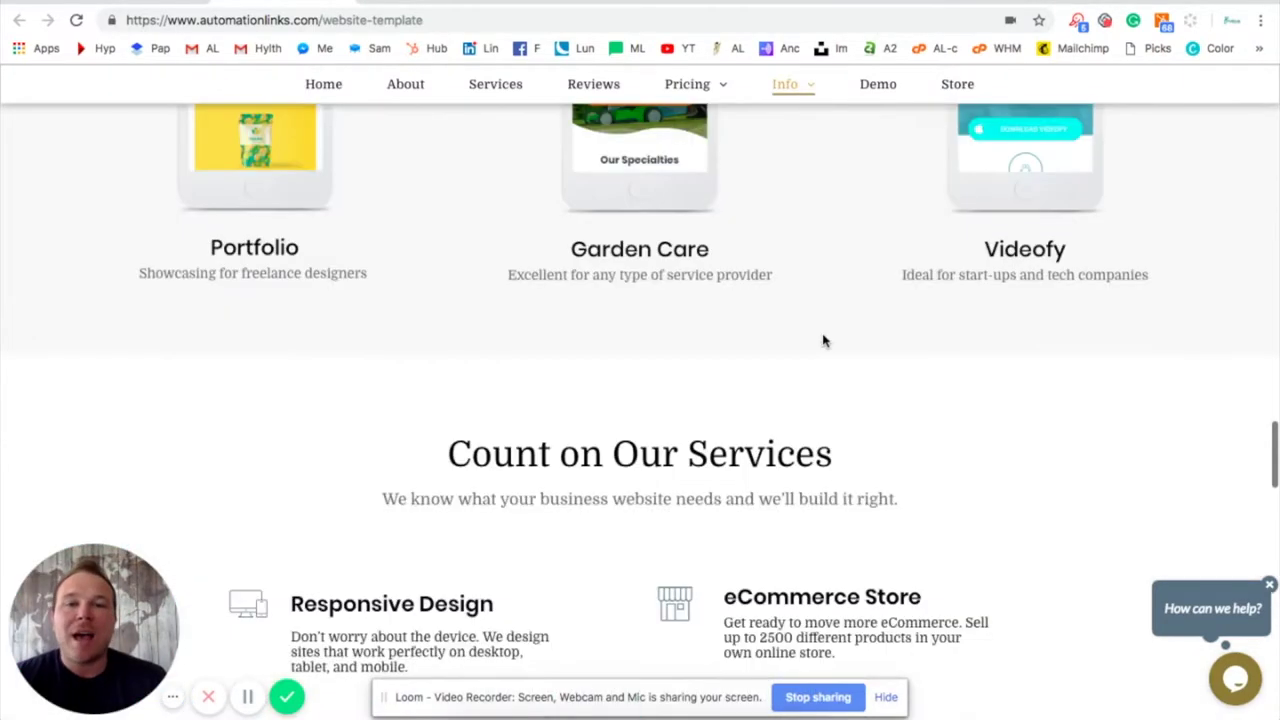
{"action": "scroll", "coordinate": [826, 344], "scroll_direction": "up", "scroll_amount": 1}
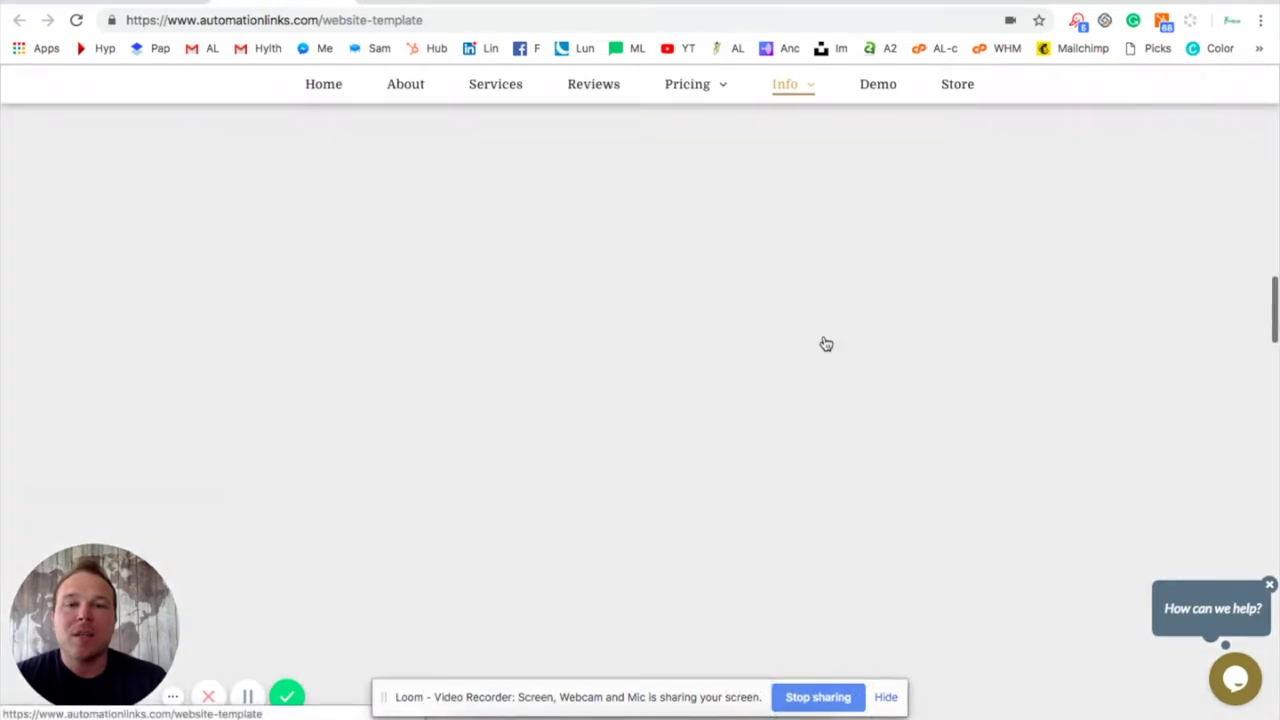
{"action": "scroll", "coordinate": [824, 340], "scroll_direction": "up", "scroll_amount": 8}
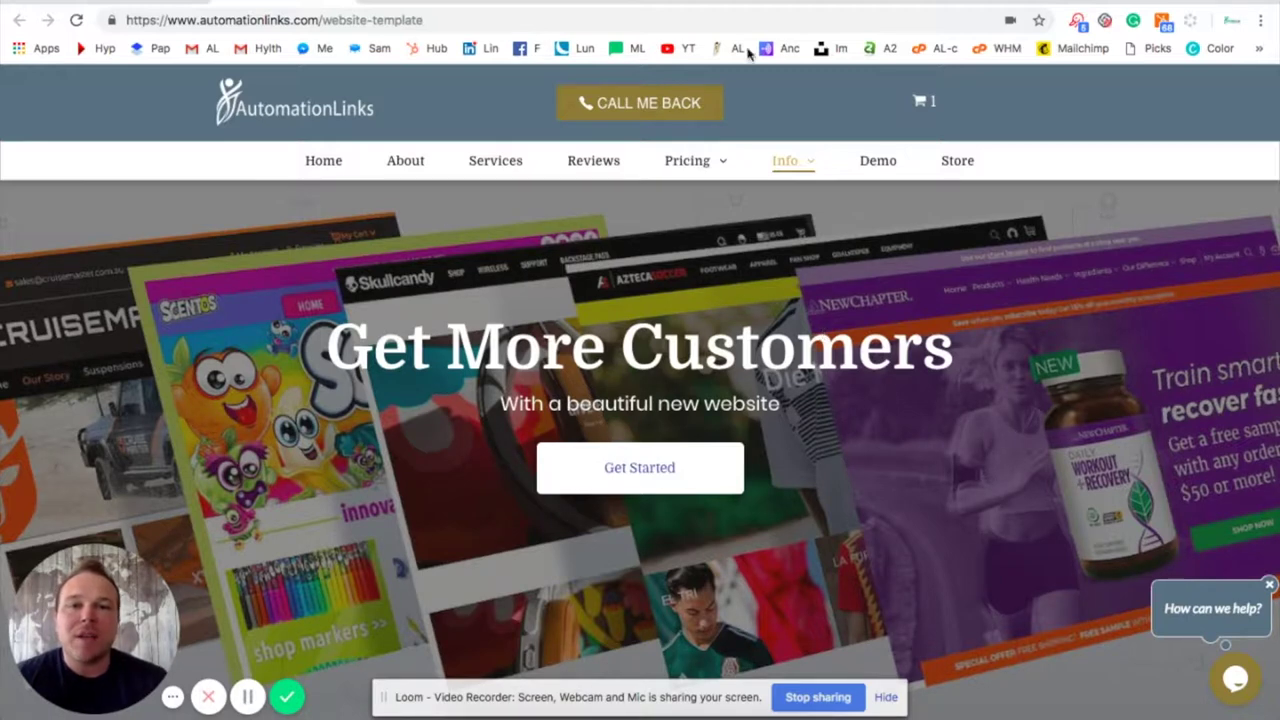
{"action": "mouse_move", "coordinate": [806, 162]}
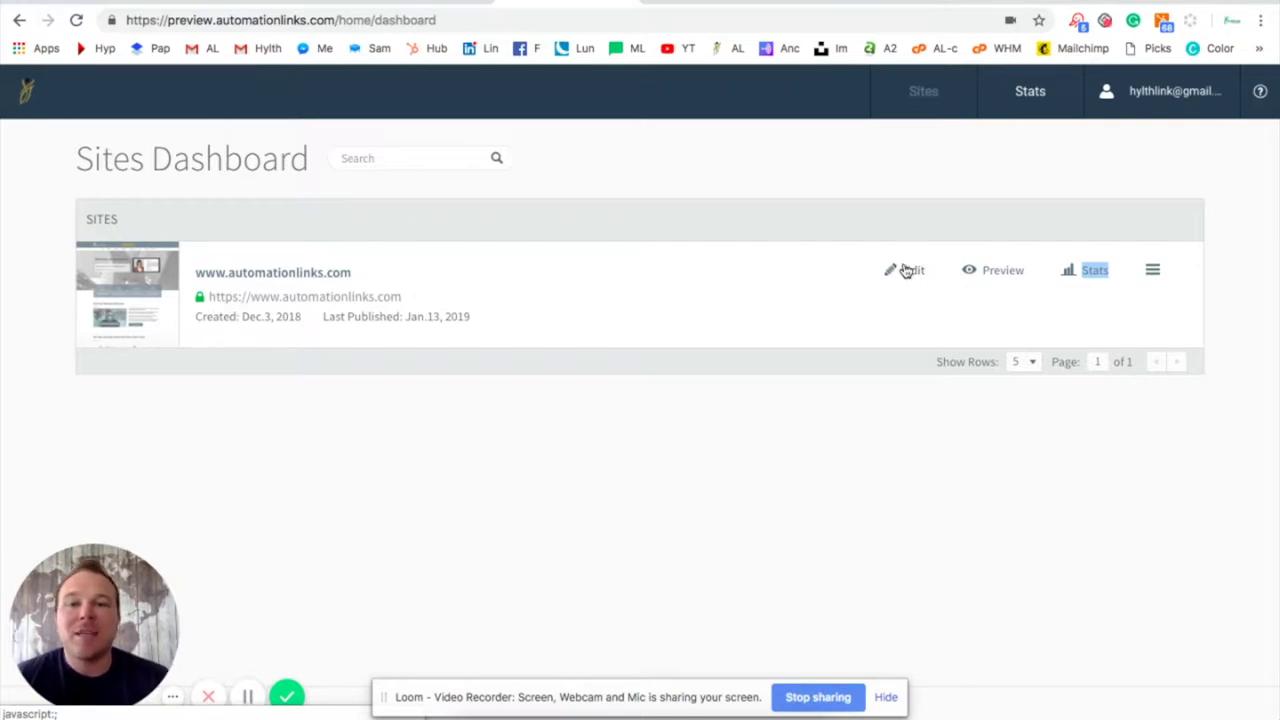
{"action": "left_click", "coordinate": [905, 272]}
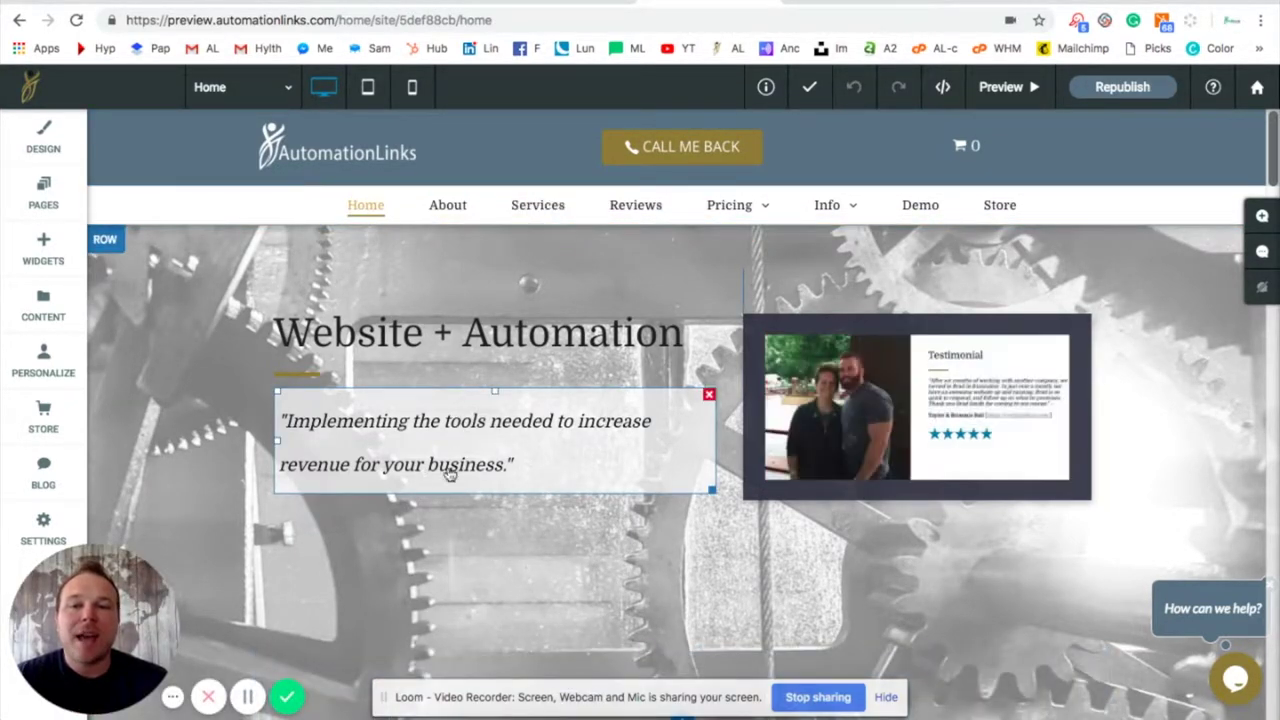
Delete the closing quotation mark from the tagline under the Website + Automation heading and undo that edit.
{"action": "left_click", "coordinate": [476, 424]}
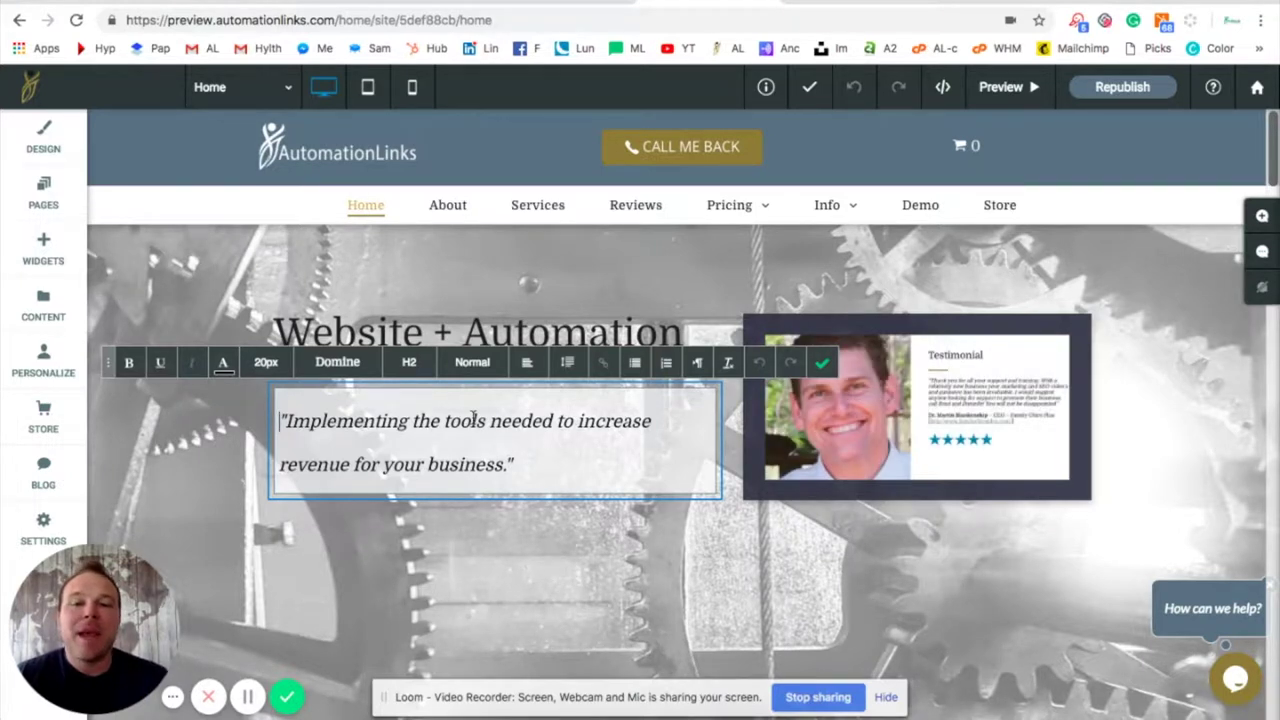
{"action": "left_click", "coordinate": [526, 468]}
{"action": "key", "text": "BackSpace"}
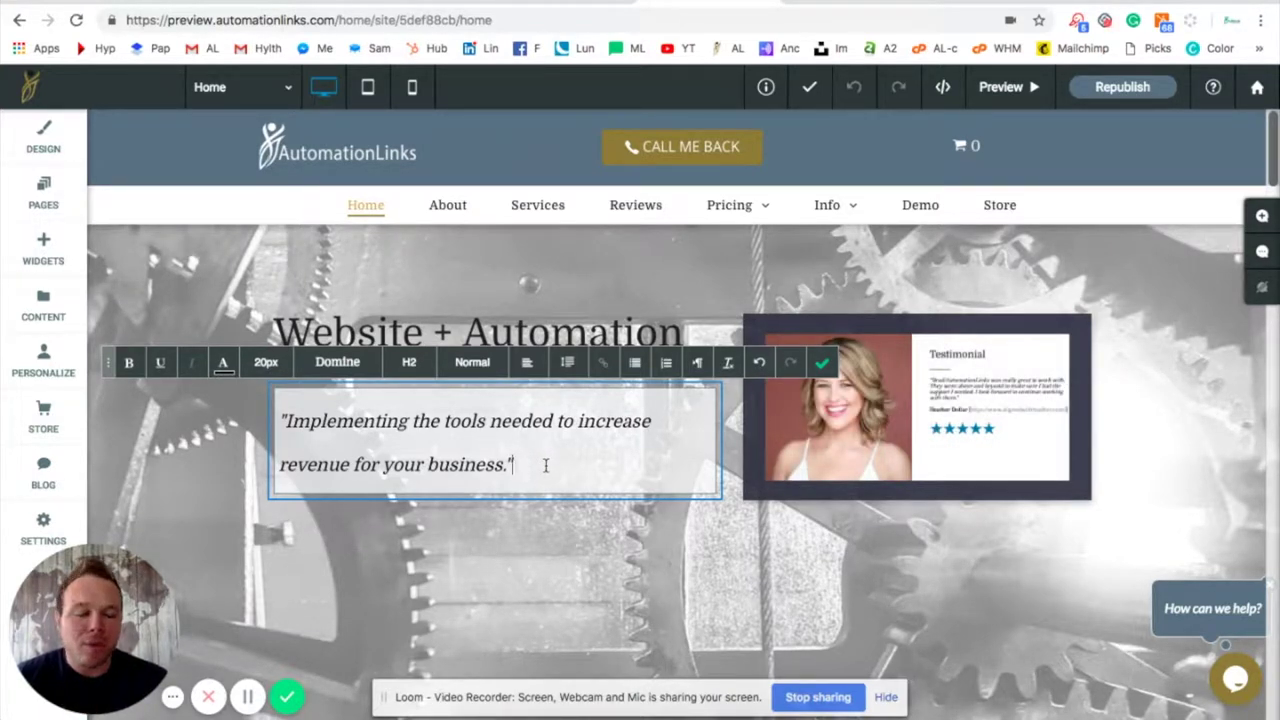
{"action": "key", "text": "BackSpace"}
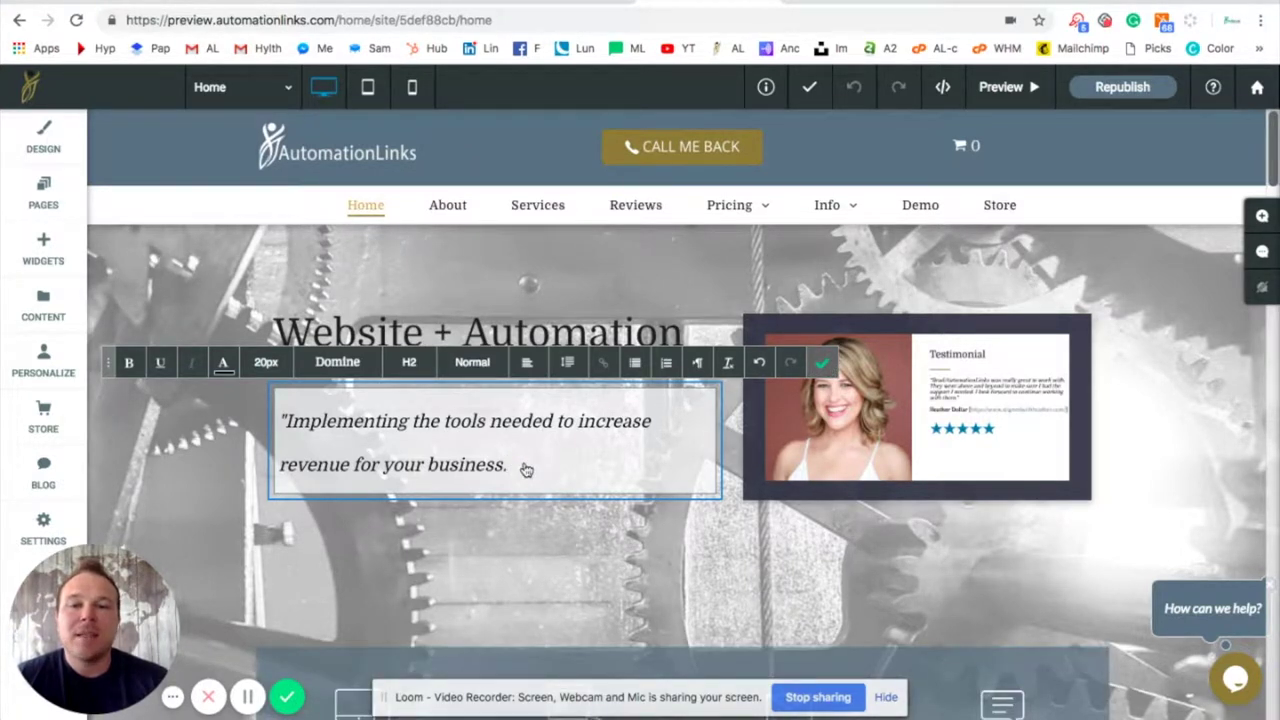
{"action": "key", "text": "Escape"}
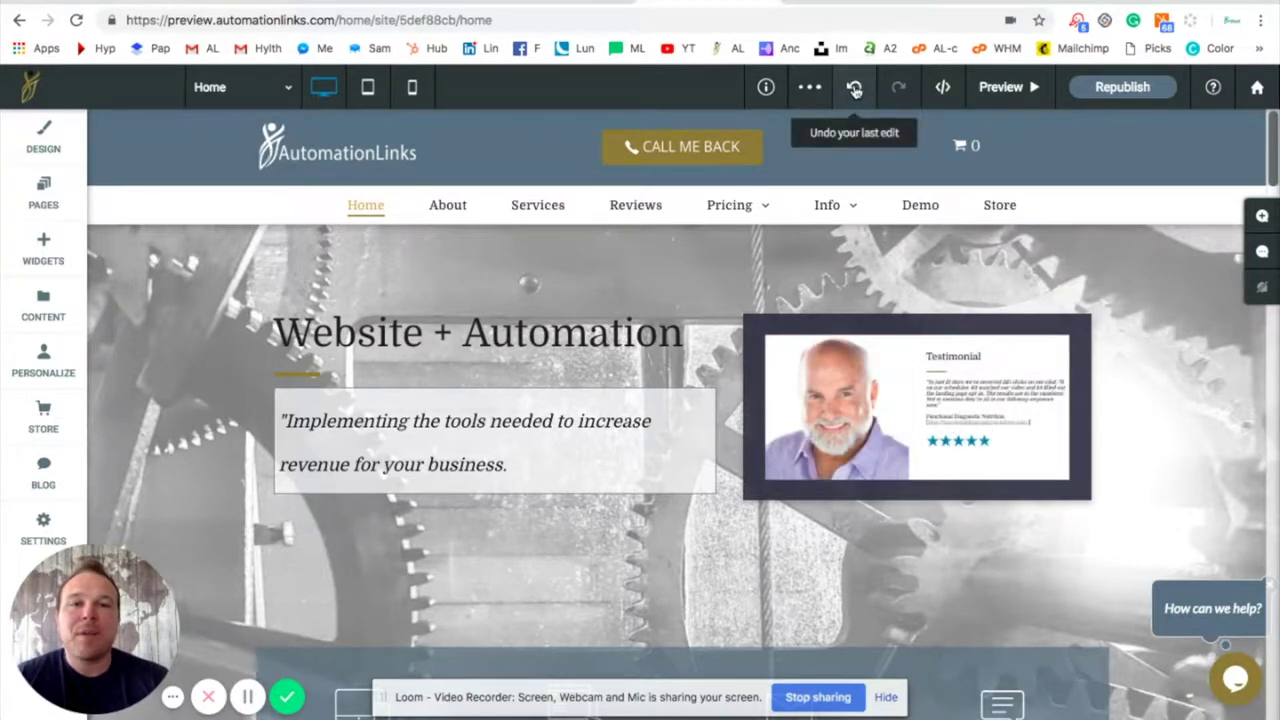
{"action": "left_click", "coordinate": [855, 89]}
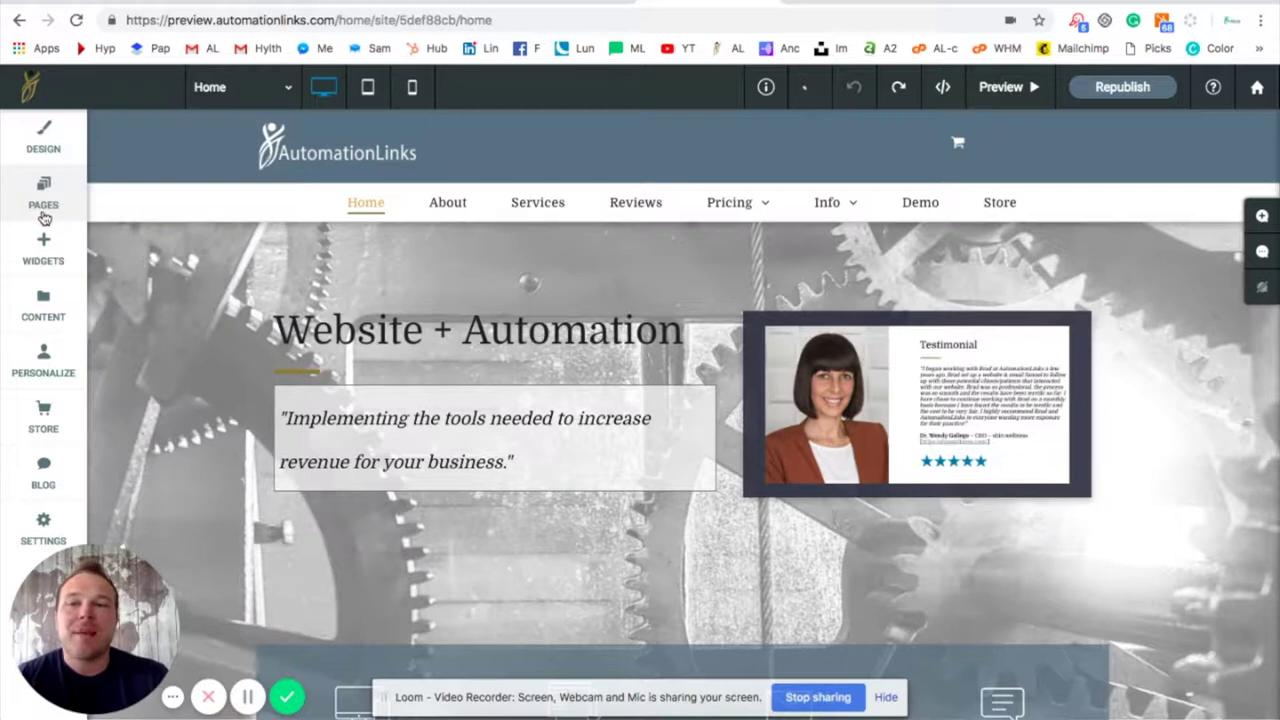
View the site's global design options and its list of pages, closing each one again.
{"action": "left_click", "coordinate": [53, 147]}
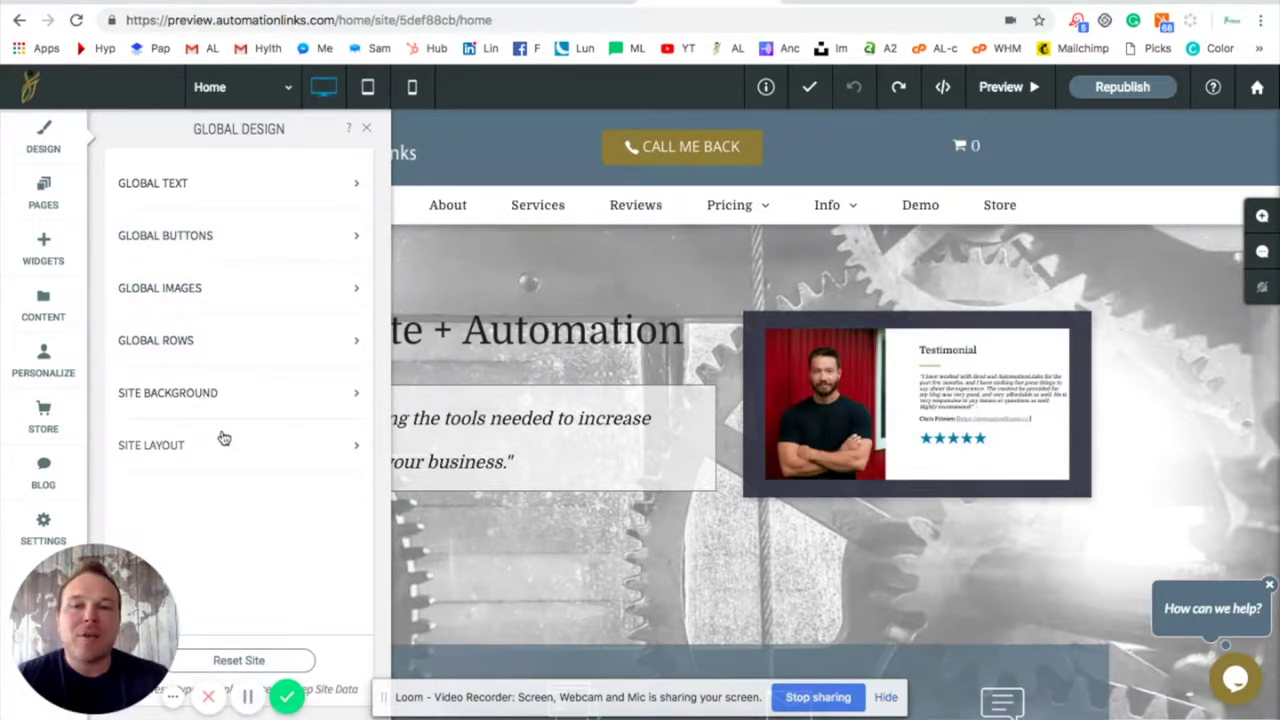
{"action": "left_click", "coordinate": [370, 133]}
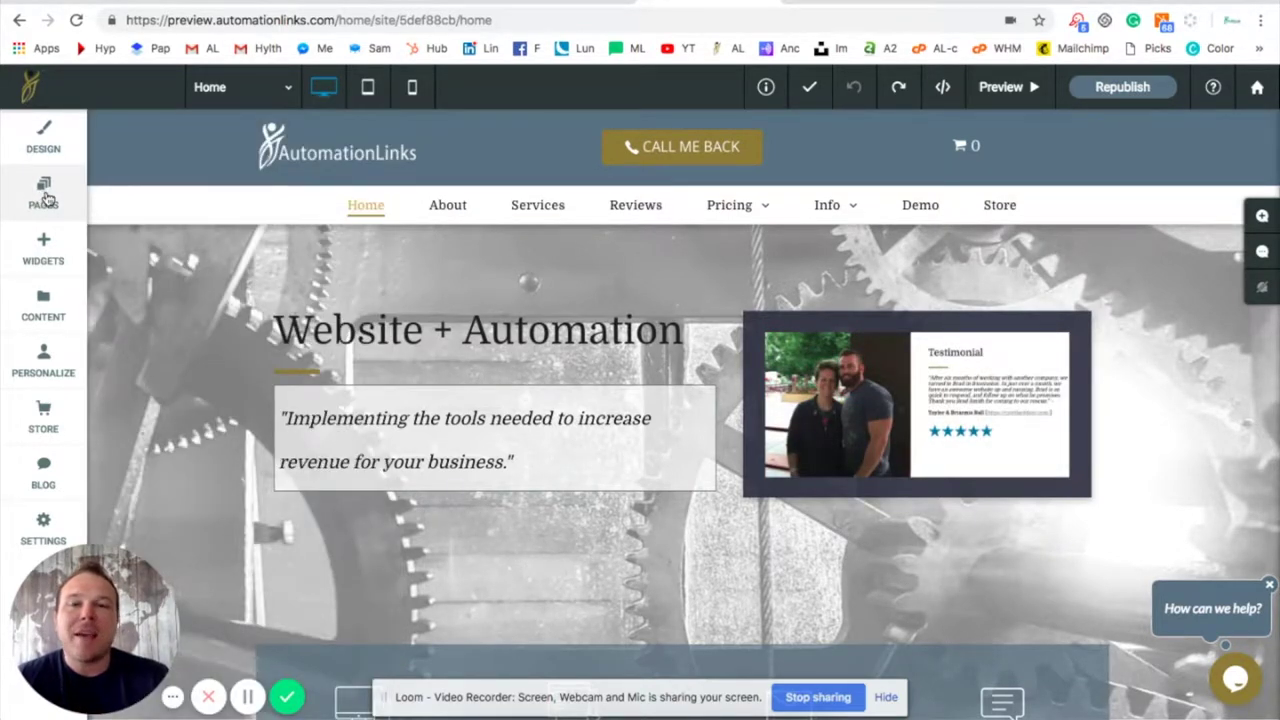
{"action": "left_click", "coordinate": [44, 195]}
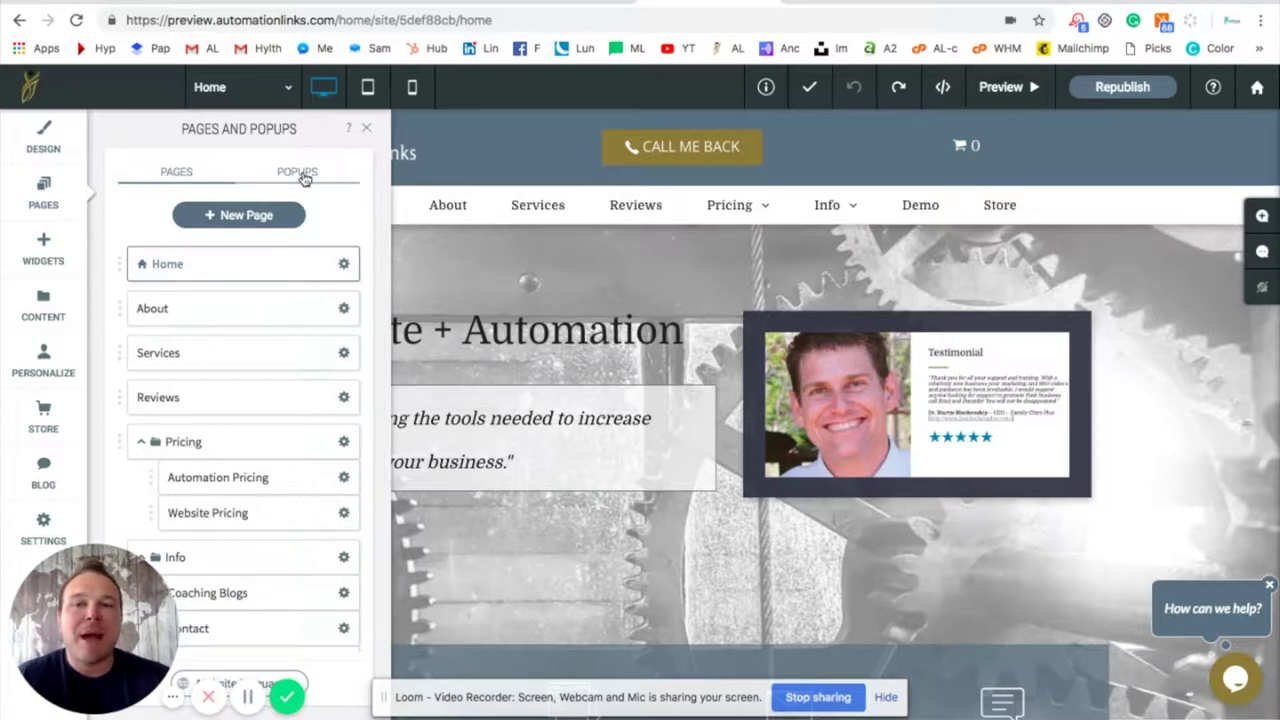
{"action": "left_click", "coordinate": [368, 130]}
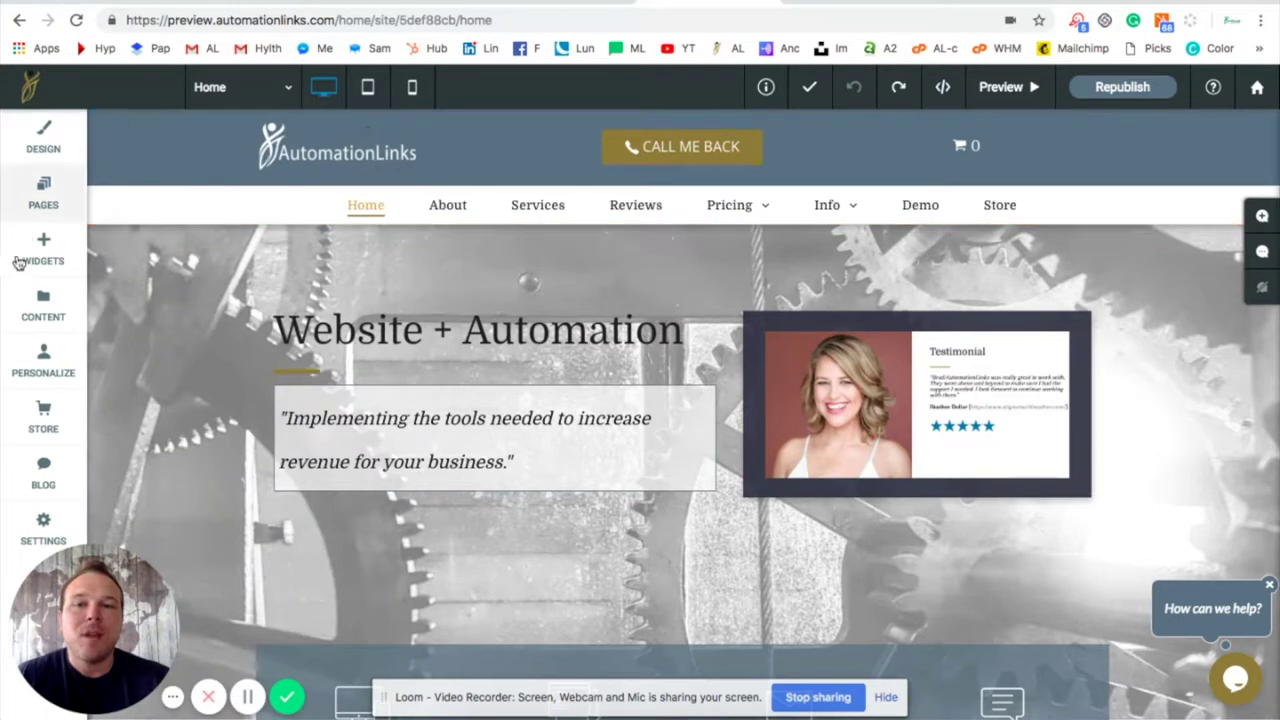
Examine the available widgets from the Popular and Basics groups through Media, Business, Social, Advanced, Blog and Store, and close the list.
{"action": "left_click", "coordinate": [48, 257]}
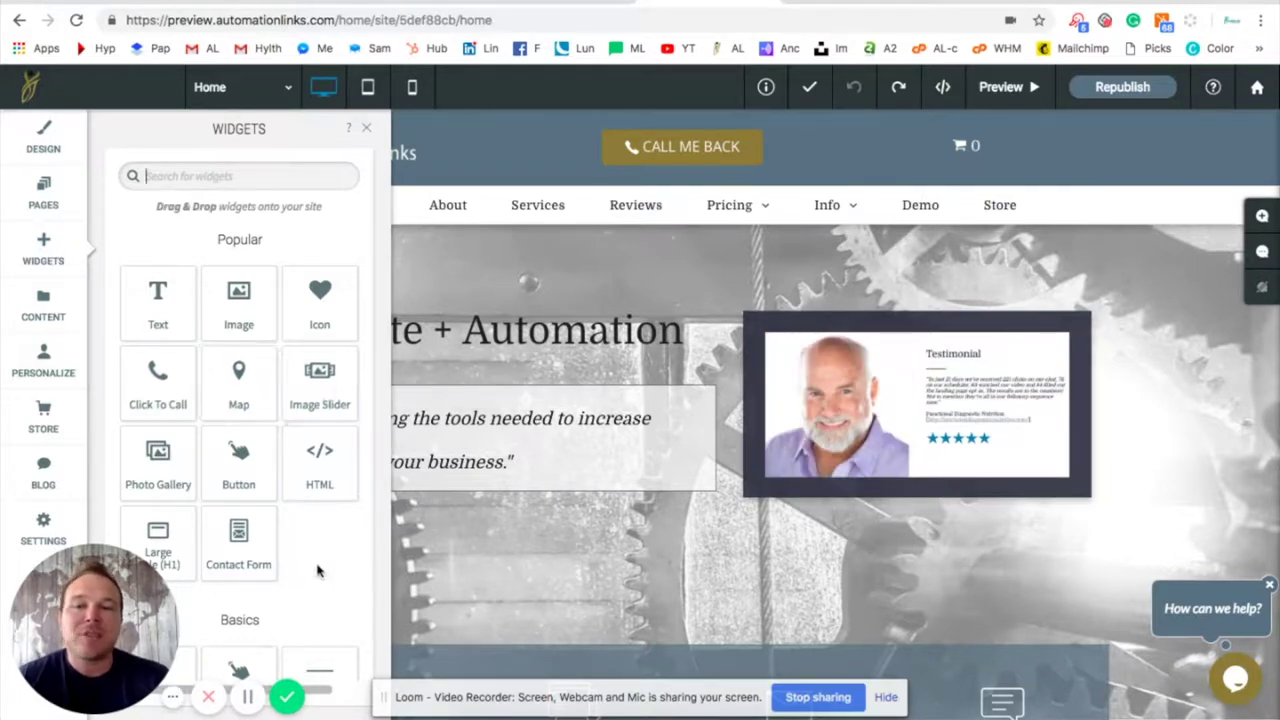
{"action": "scroll", "coordinate": [318, 566], "scroll_direction": "down", "scroll_amount": 3}
{"action": "scroll", "coordinate": [318, 566], "scroll_direction": "down", "scroll_amount": 3}
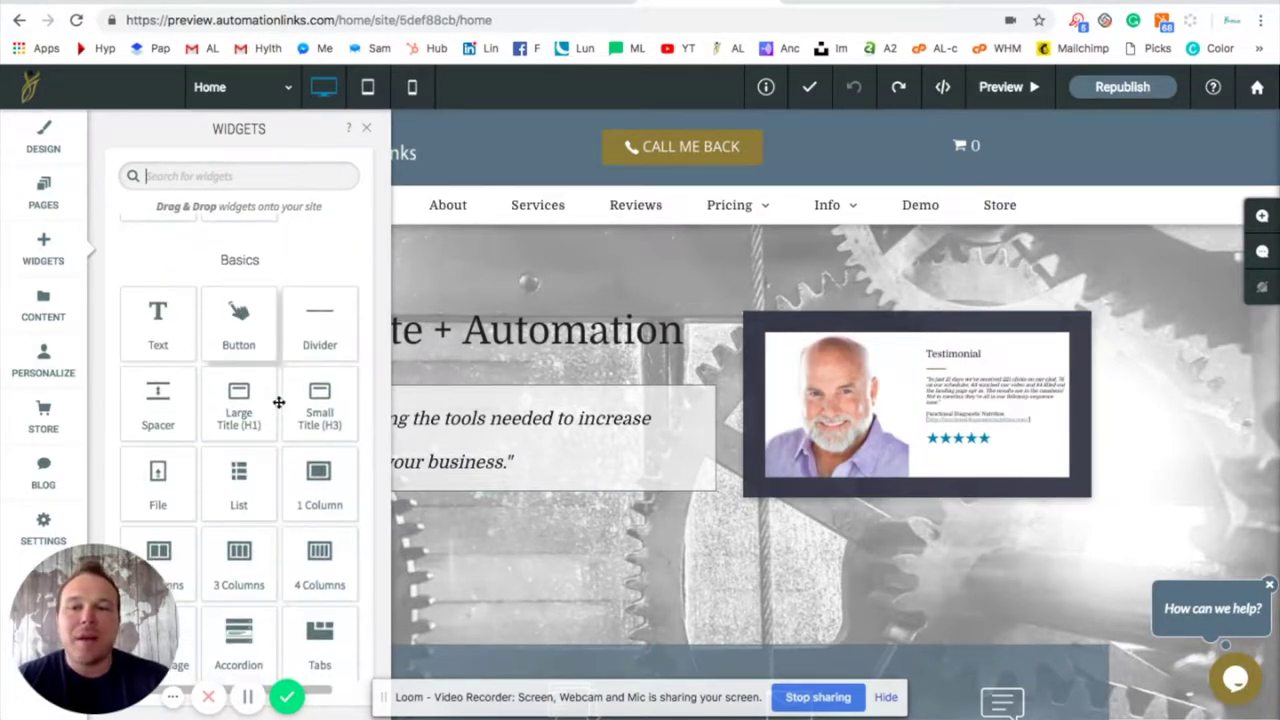
{"action": "scroll", "coordinate": [289, 402], "scroll_direction": "down", "scroll_amount": 2}
{"action": "scroll", "coordinate": [289, 402], "scroll_direction": "down", "scroll_amount": 5}
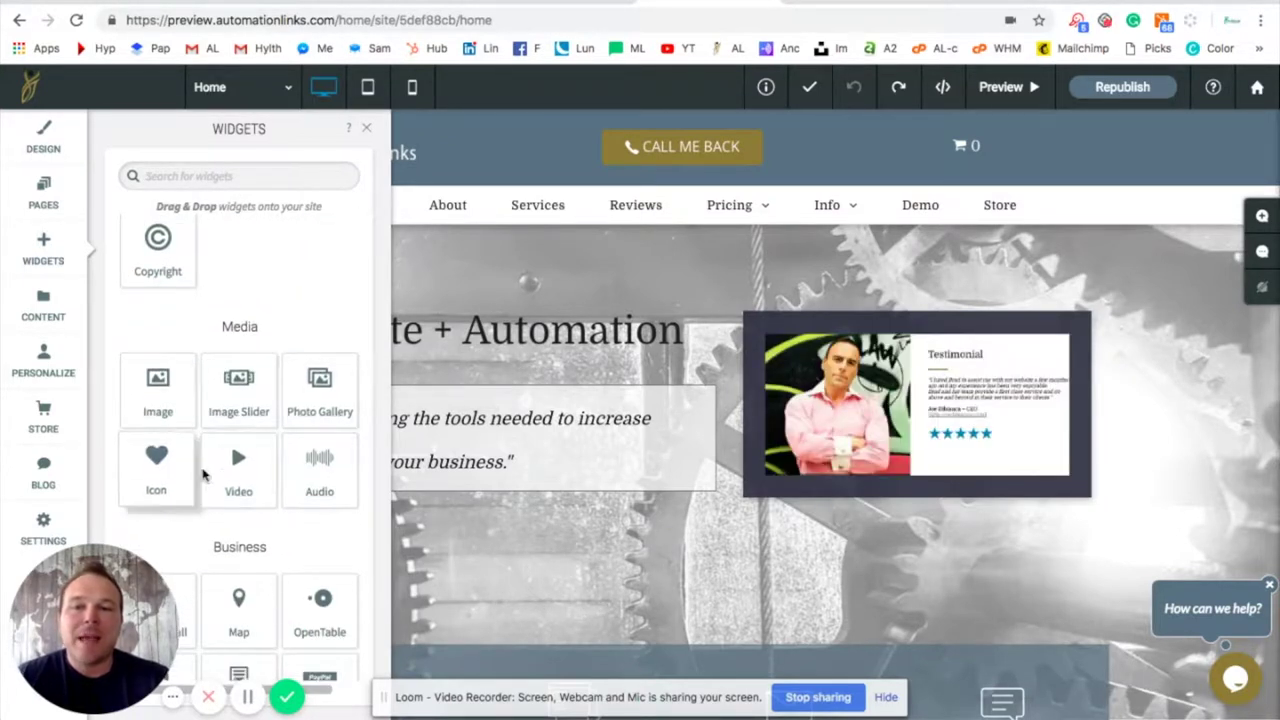
{"action": "scroll", "coordinate": [240, 463], "scroll_direction": "down", "scroll_amount": 2}
{"action": "scroll", "coordinate": [238, 468], "scroll_direction": "down", "scroll_amount": 1}
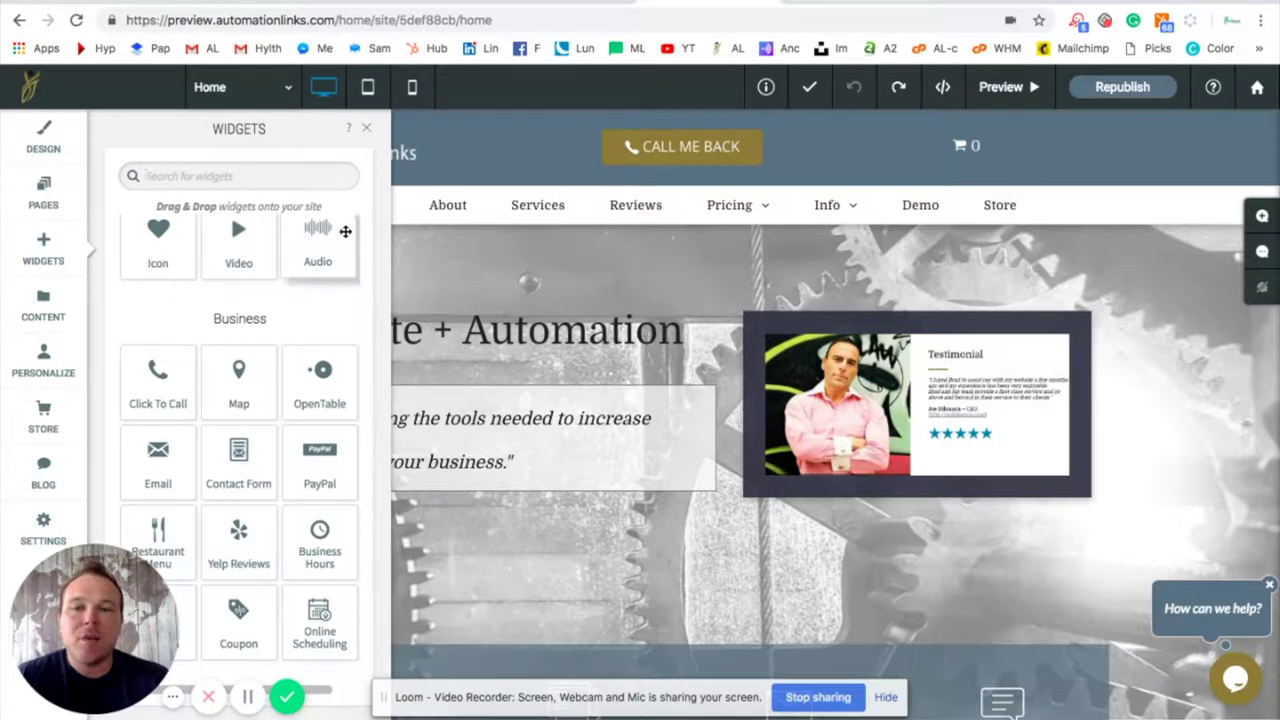
{"action": "scroll", "coordinate": [291, 369], "scroll_direction": "down", "scroll_amount": 2}
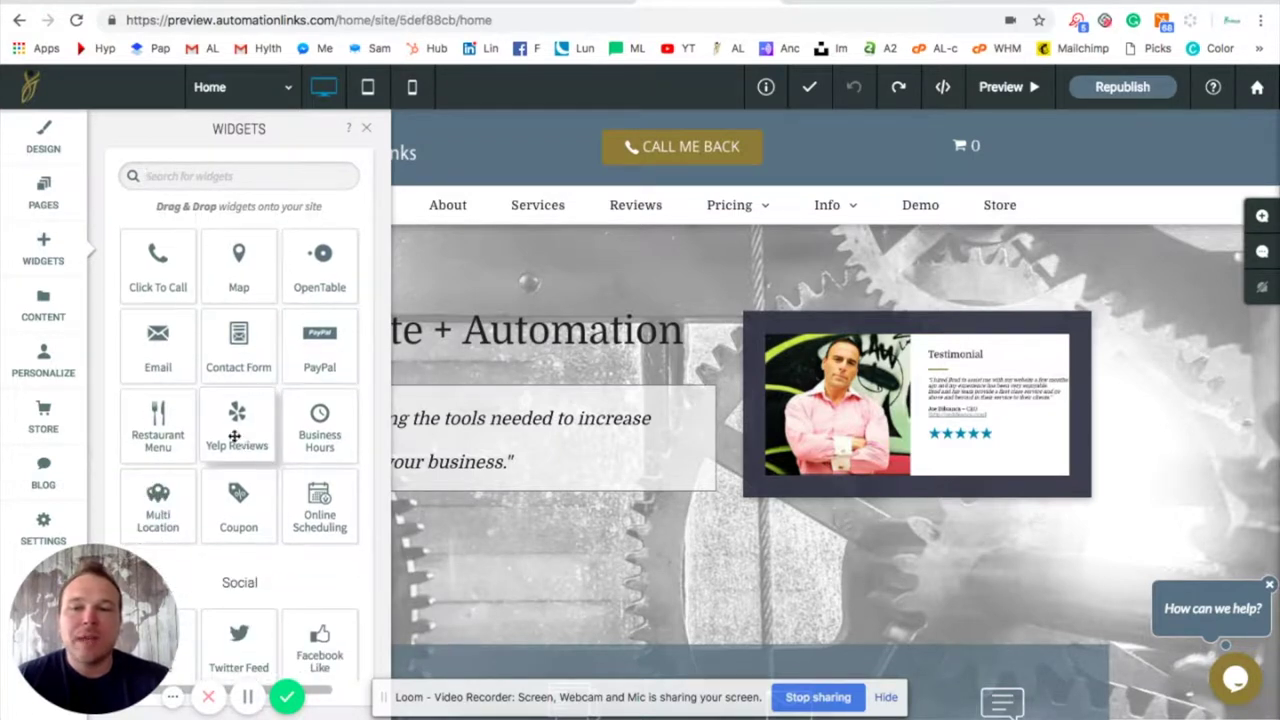
{"action": "scroll", "coordinate": [314, 360], "scroll_direction": "down", "scroll_amount": 3}
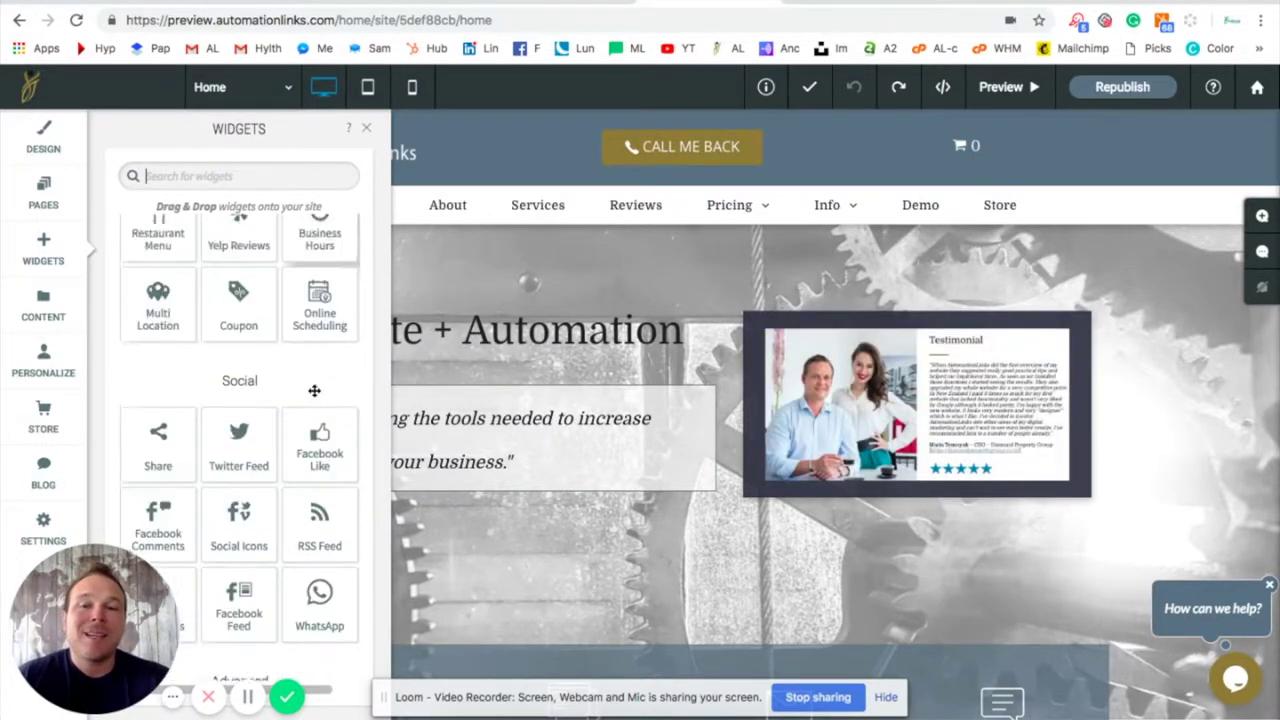
{"action": "scroll", "coordinate": [308, 377], "scroll_direction": "down", "scroll_amount": 2}
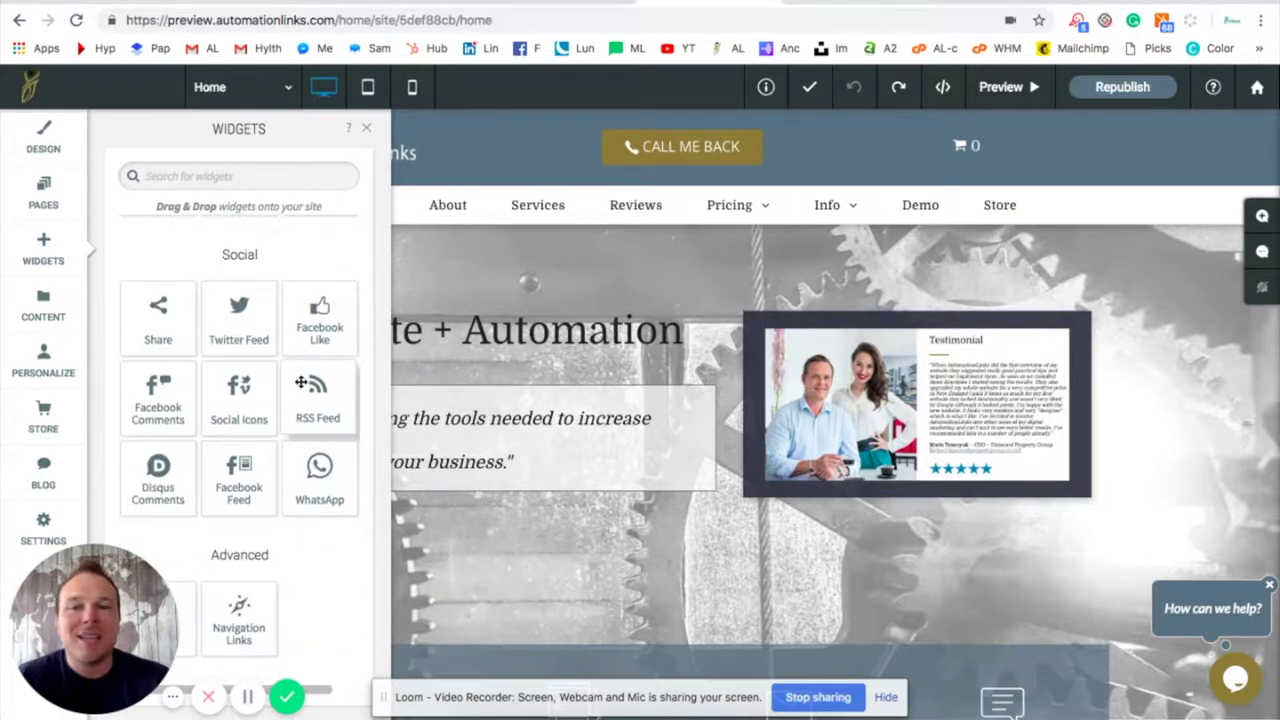
{"action": "scroll", "coordinate": [304, 385], "scroll_direction": "down", "scroll_amount": 3}
{"action": "scroll", "coordinate": [300, 388], "scroll_direction": "down", "scroll_amount": 1}
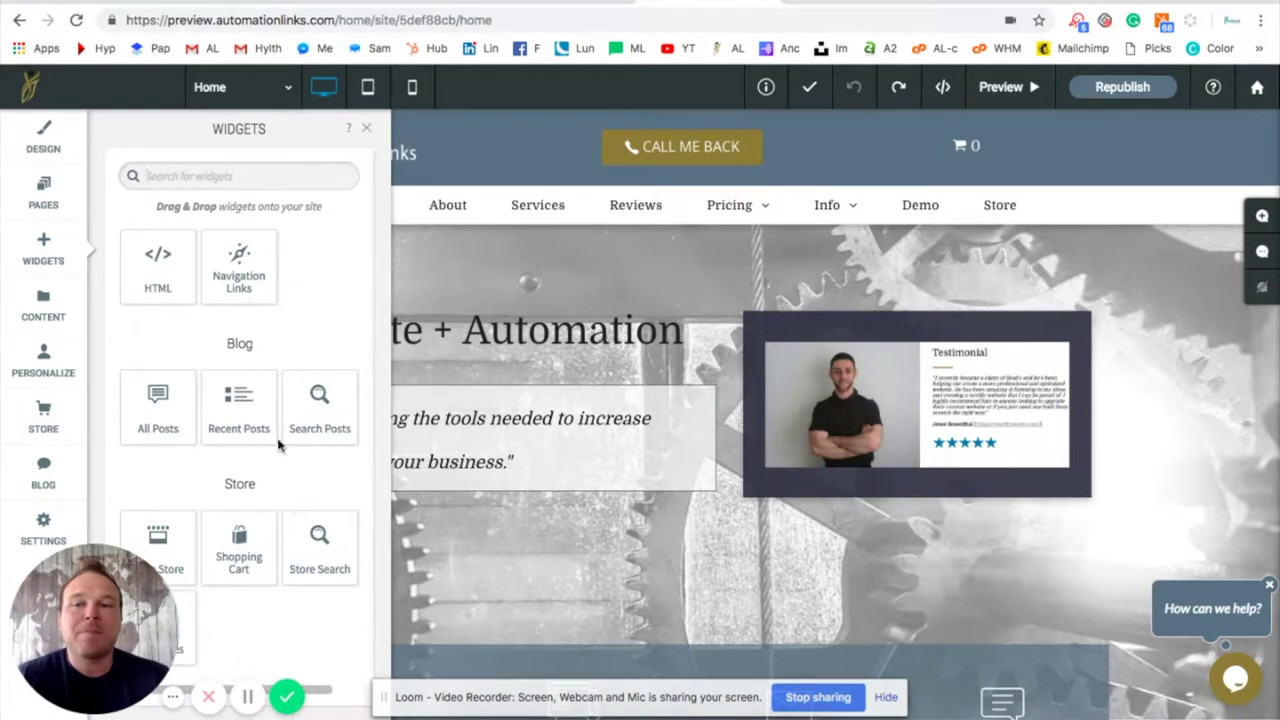
{"action": "left_click", "coordinate": [367, 133]}
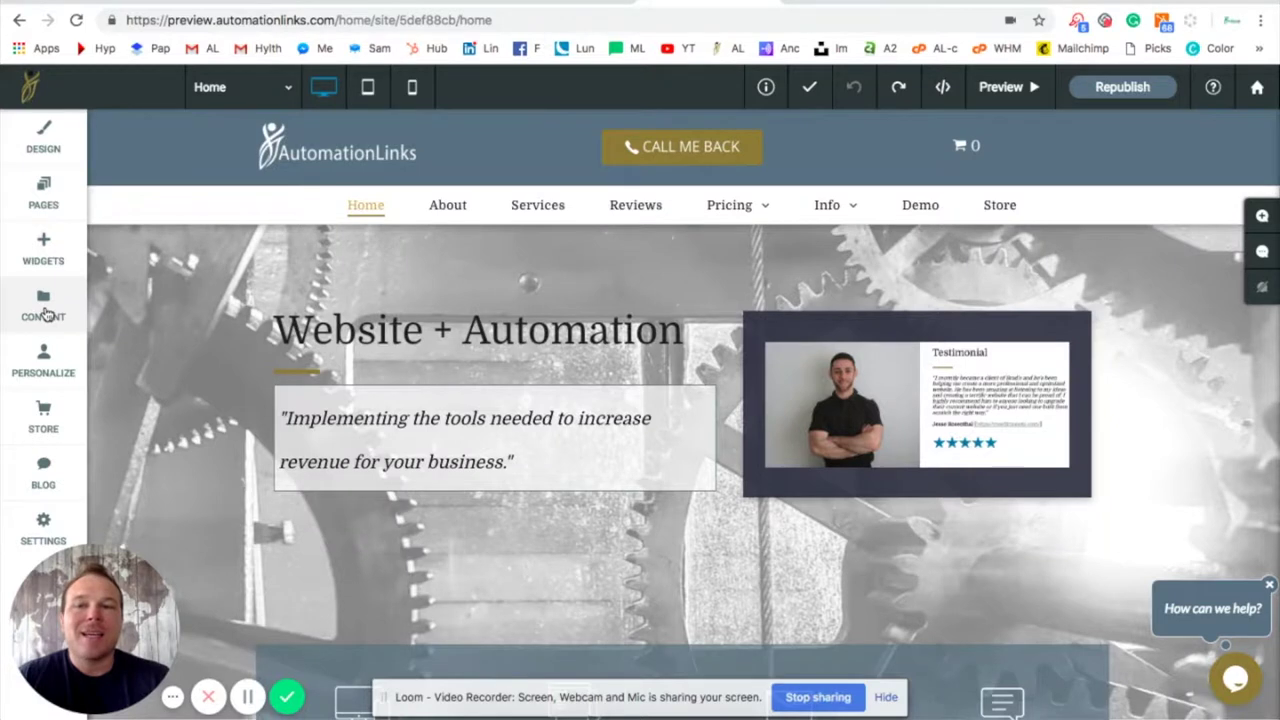
View the Content Library's options for importing, collecting and managing site content and close it.
{"action": "left_click", "coordinate": [44, 310]}
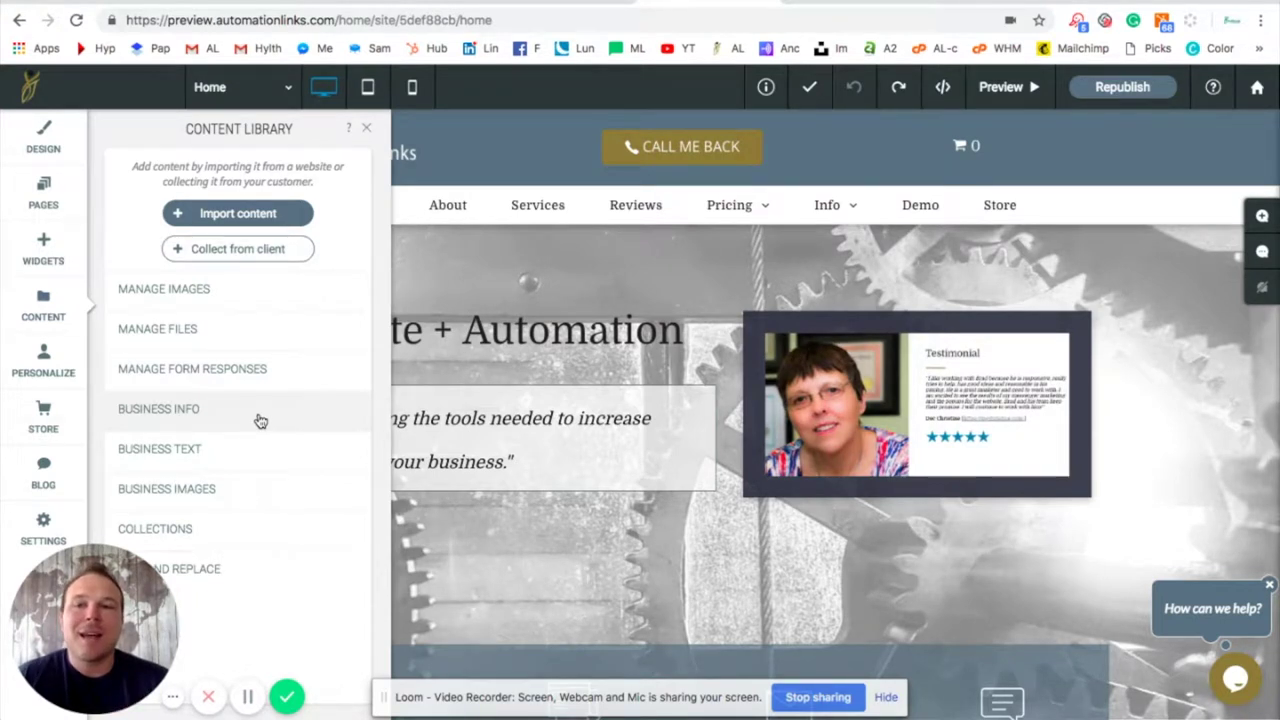
{"action": "left_click", "coordinate": [405, 141]}
Examine the available website personalization rules from Build your own and Popup through Book a table for Valentine's, and close the list.
{"action": "left_click", "coordinate": [44, 362]}
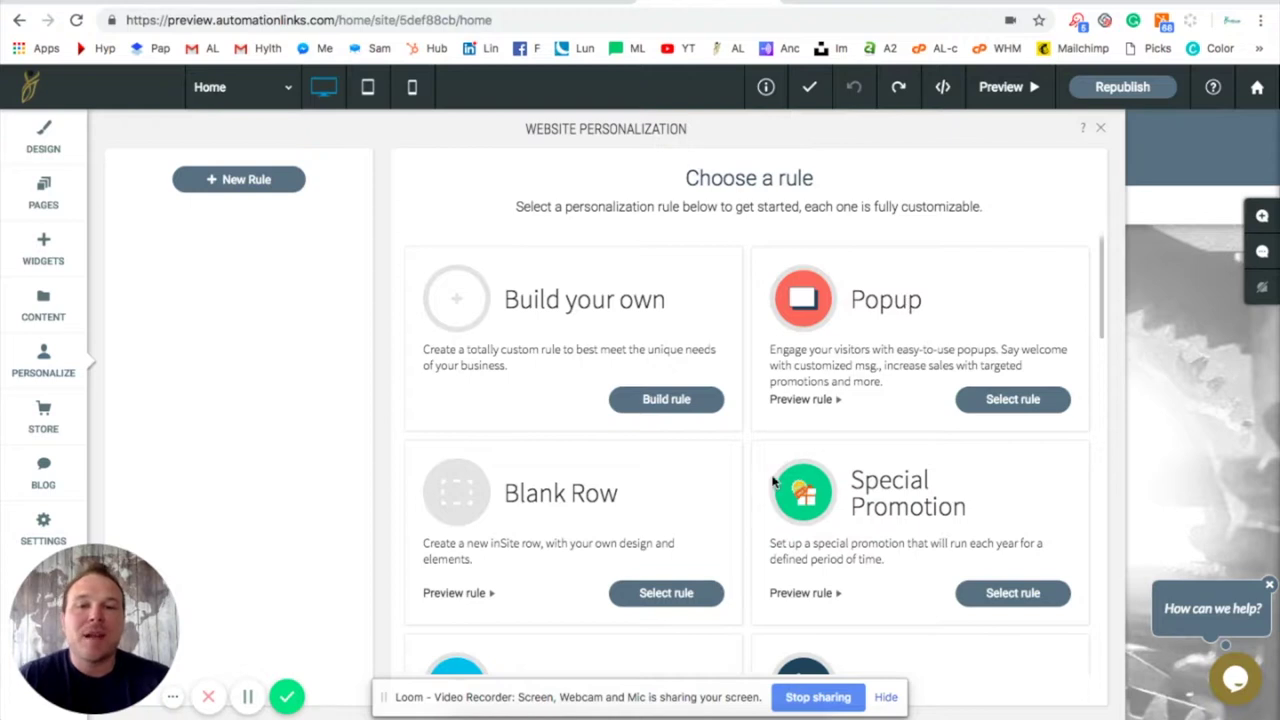
{"action": "scroll", "coordinate": [851, 489], "scroll_direction": "down", "scroll_amount": 3}
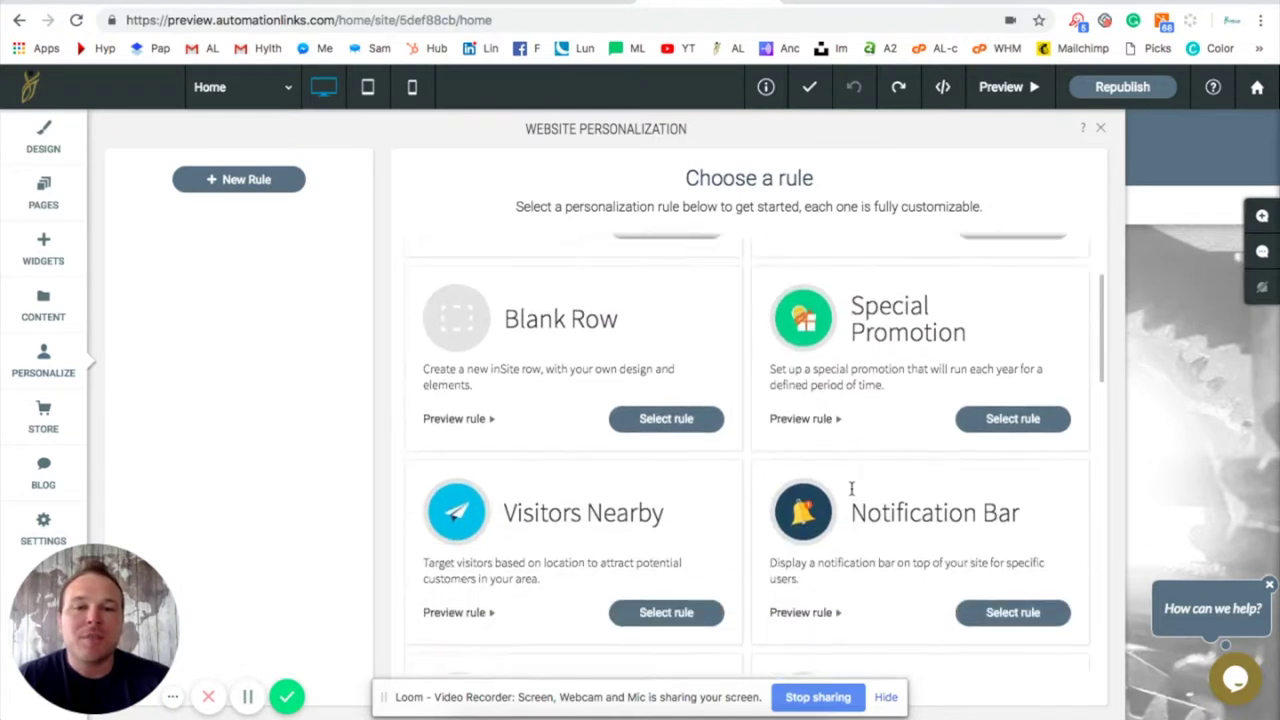
{"action": "scroll", "coordinate": [851, 489], "scroll_direction": "down", "scroll_amount": 1}
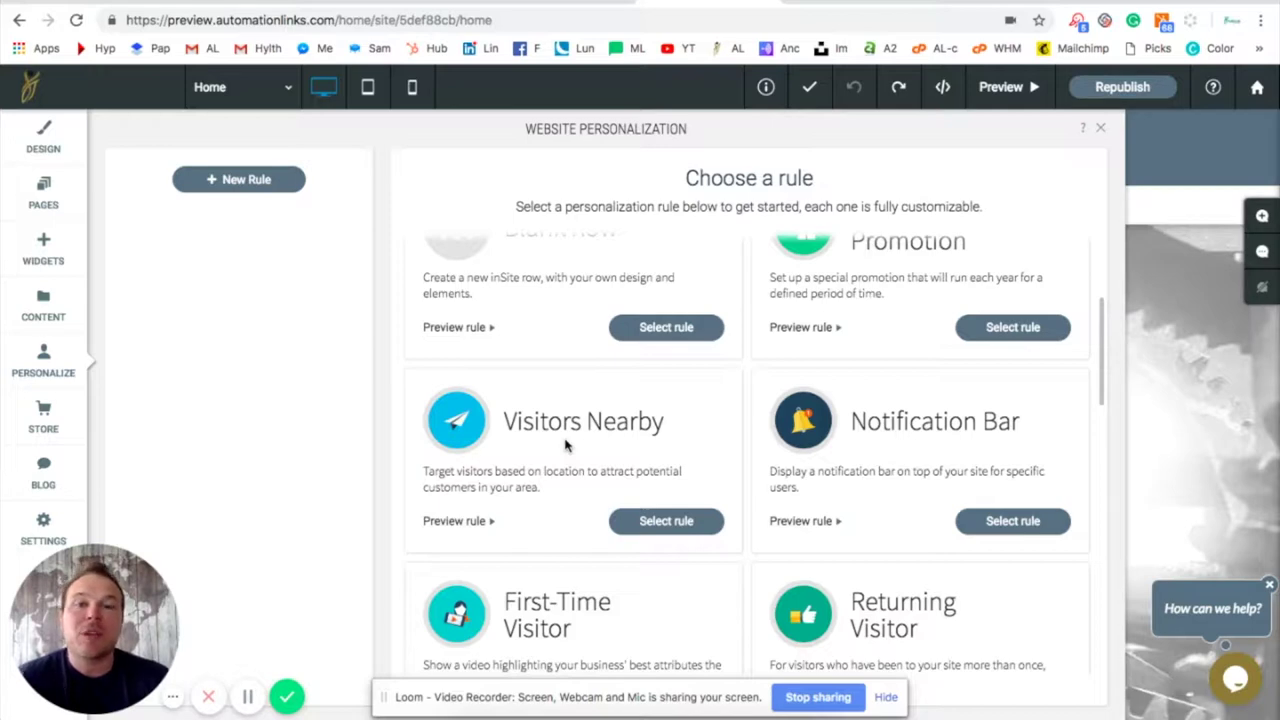
{"action": "scroll", "coordinate": [565, 445], "scroll_direction": "down", "scroll_amount": 4}
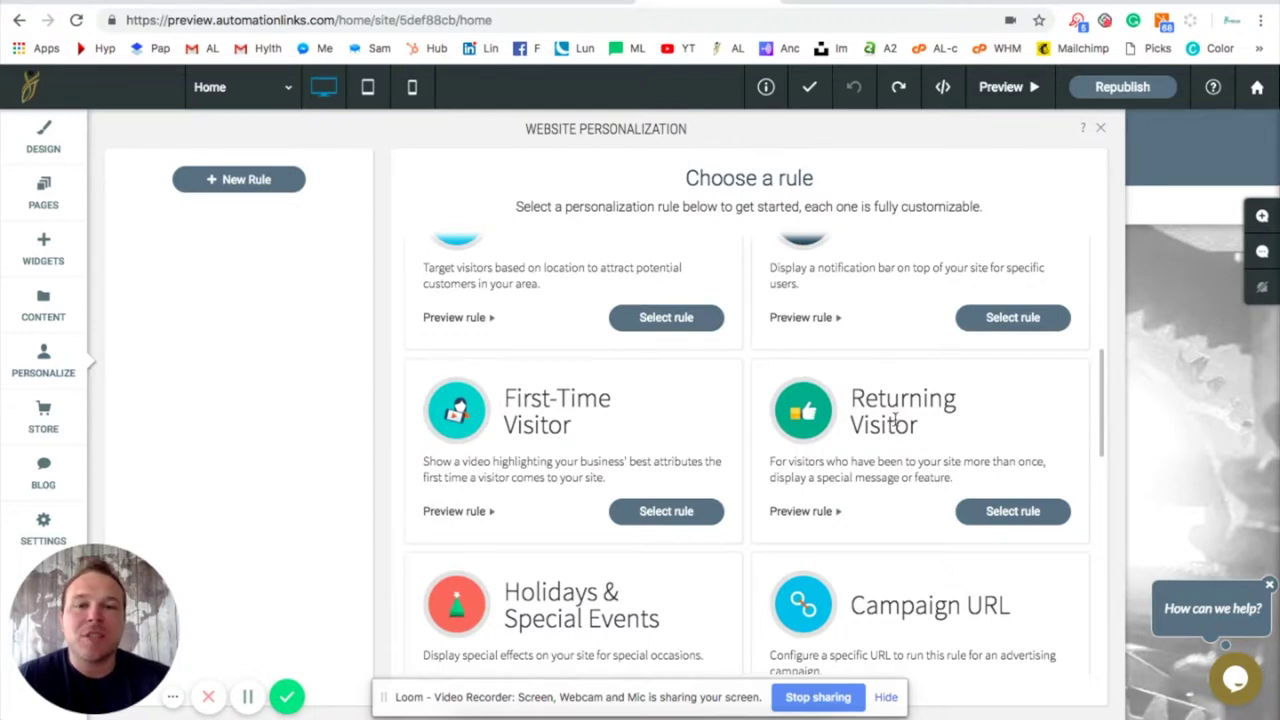
{"action": "scroll", "coordinate": [893, 422], "scroll_direction": "down", "scroll_amount": 2}
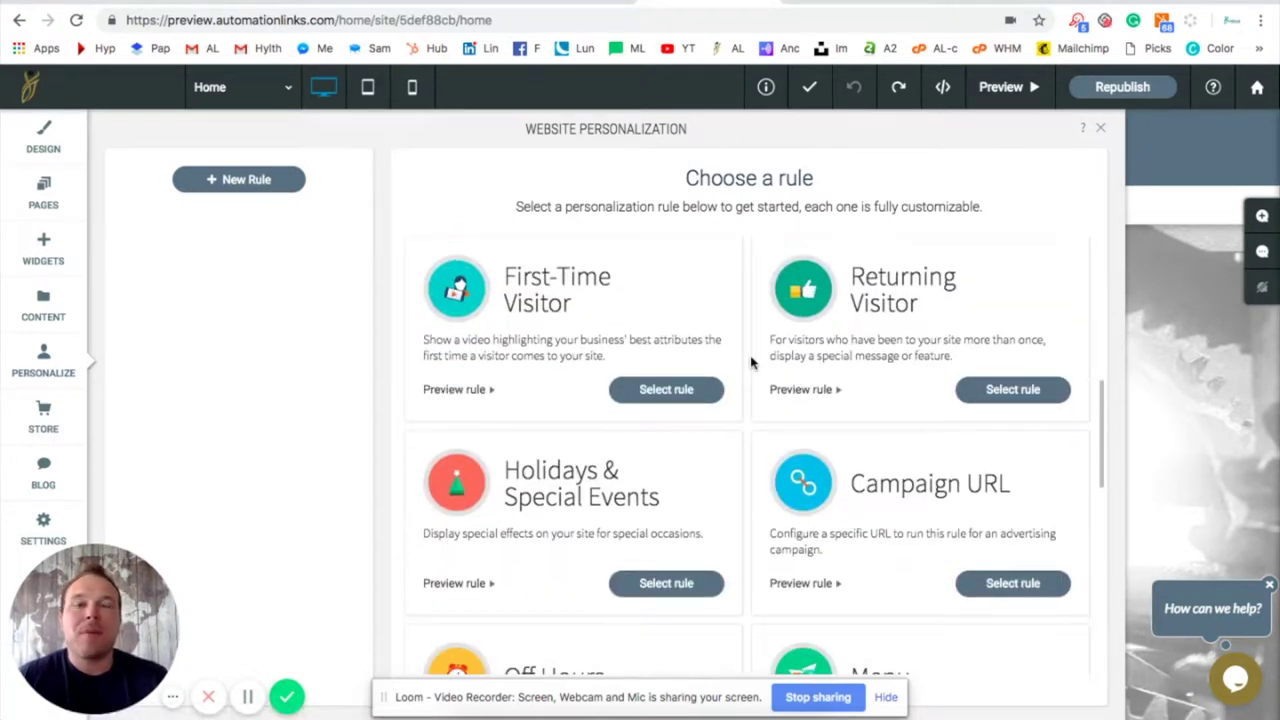
{"action": "scroll", "coordinate": [748, 362], "scroll_direction": "down", "scroll_amount": 3}
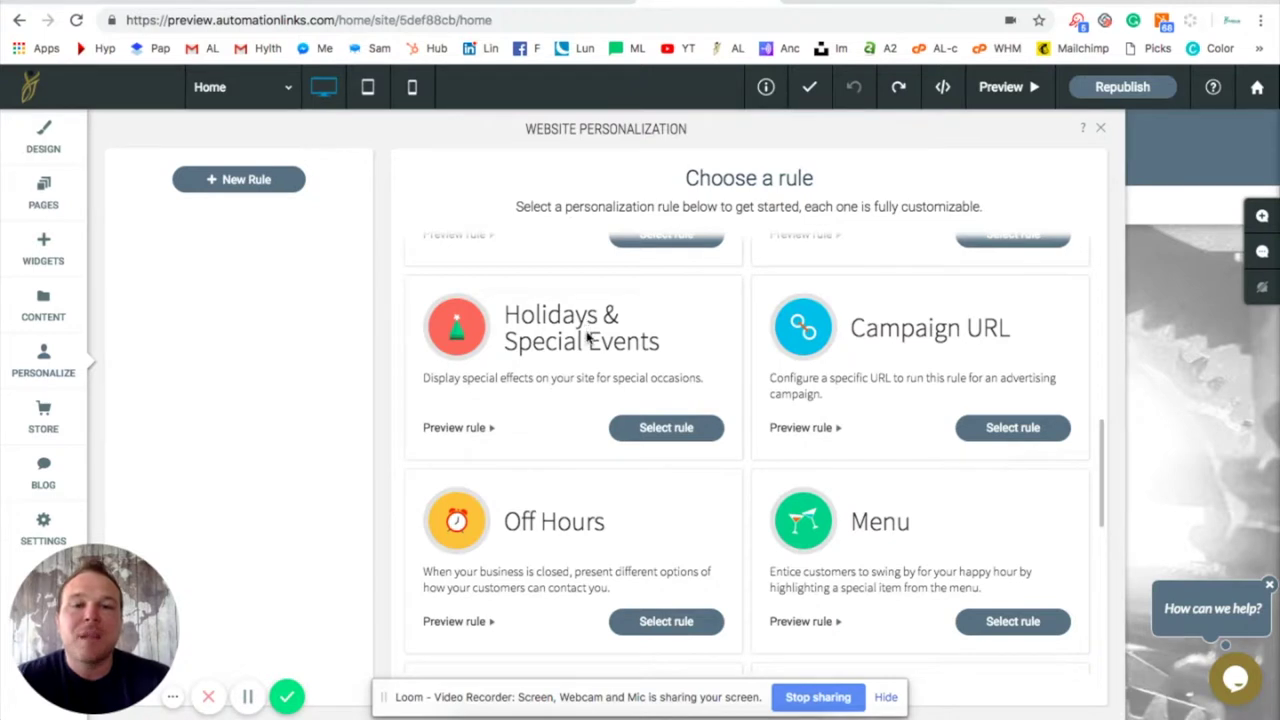
{"action": "scroll", "coordinate": [595, 345], "scroll_direction": "down", "scroll_amount": 3}
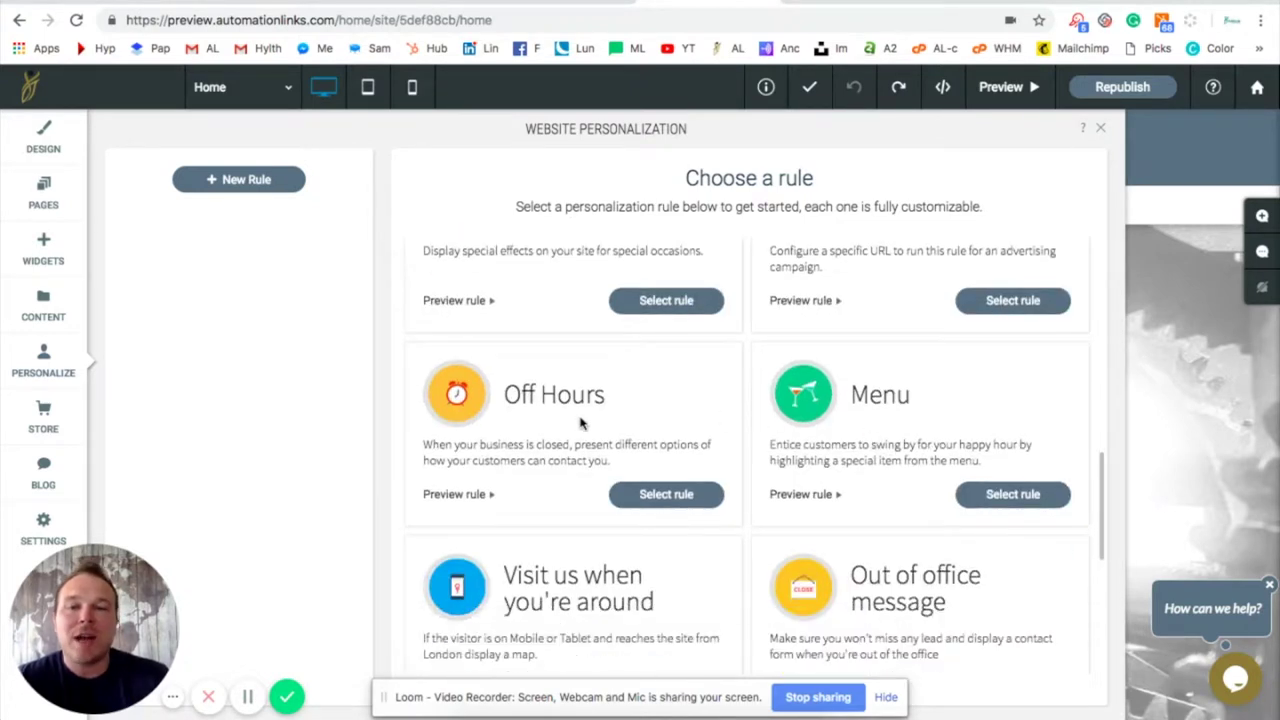
{"action": "scroll", "coordinate": [585, 424], "scroll_direction": "down", "scroll_amount": 4}
{"action": "scroll", "coordinate": [580, 418], "scroll_direction": "down", "scroll_amount": 2}
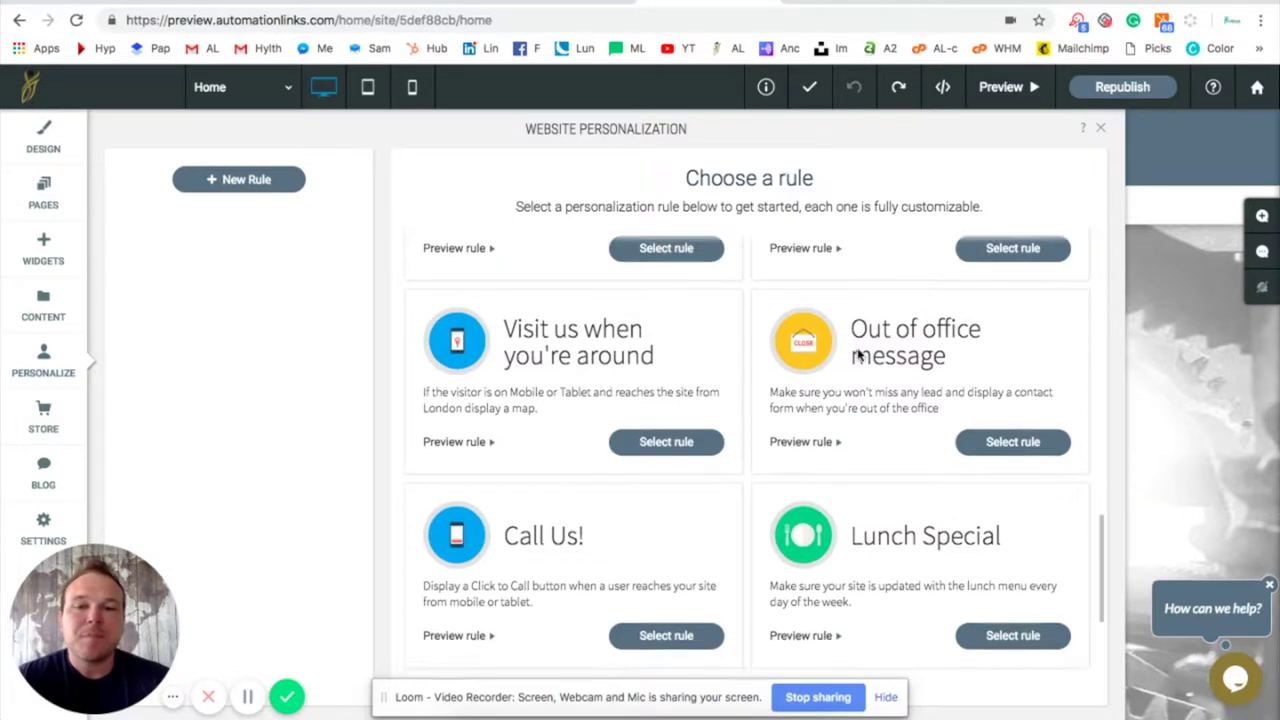
{"action": "scroll", "coordinate": [862, 357], "scroll_direction": "down", "scroll_amount": 4}
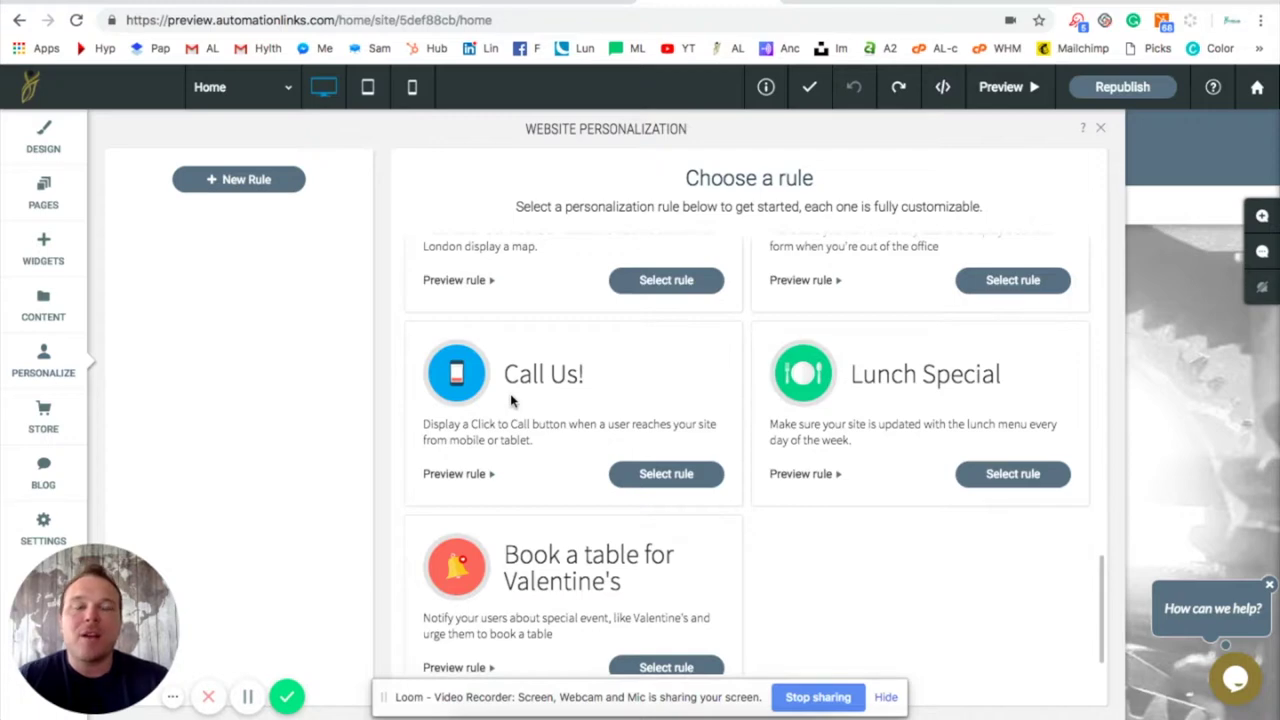
{"action": "scroll", "coordinate": [711, 391], "scroll_direction": "up", "scroll_amount": 1}
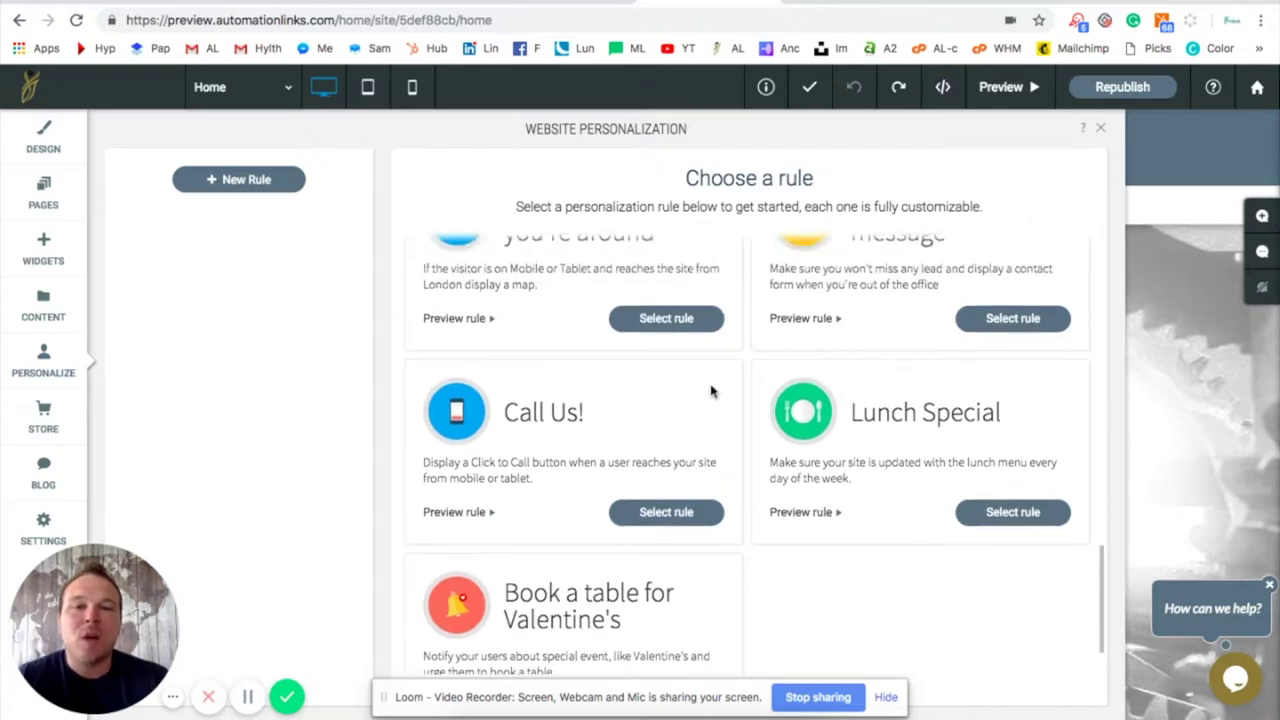
{"action": "scroll", "coordinate": [711, 391], "scroll_direction": "up", "scroll_amount": 15}
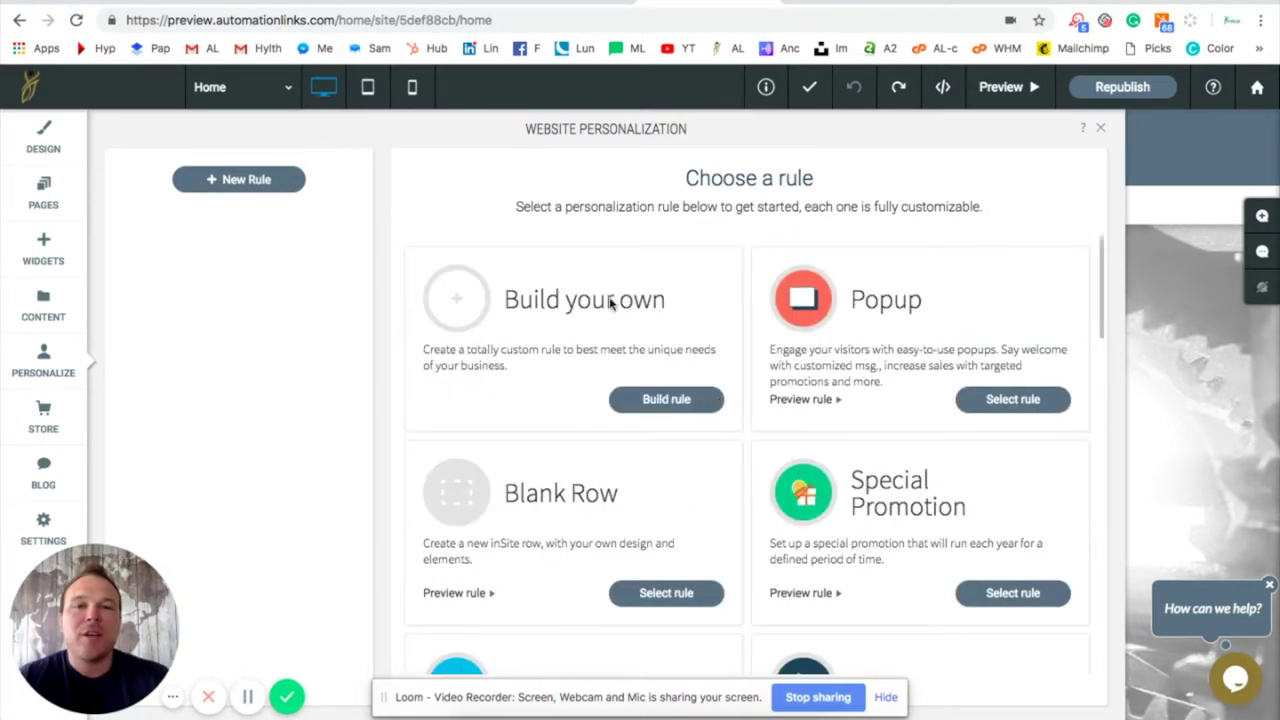
{"action": "left_click", "coordinate": [1100, 132]}
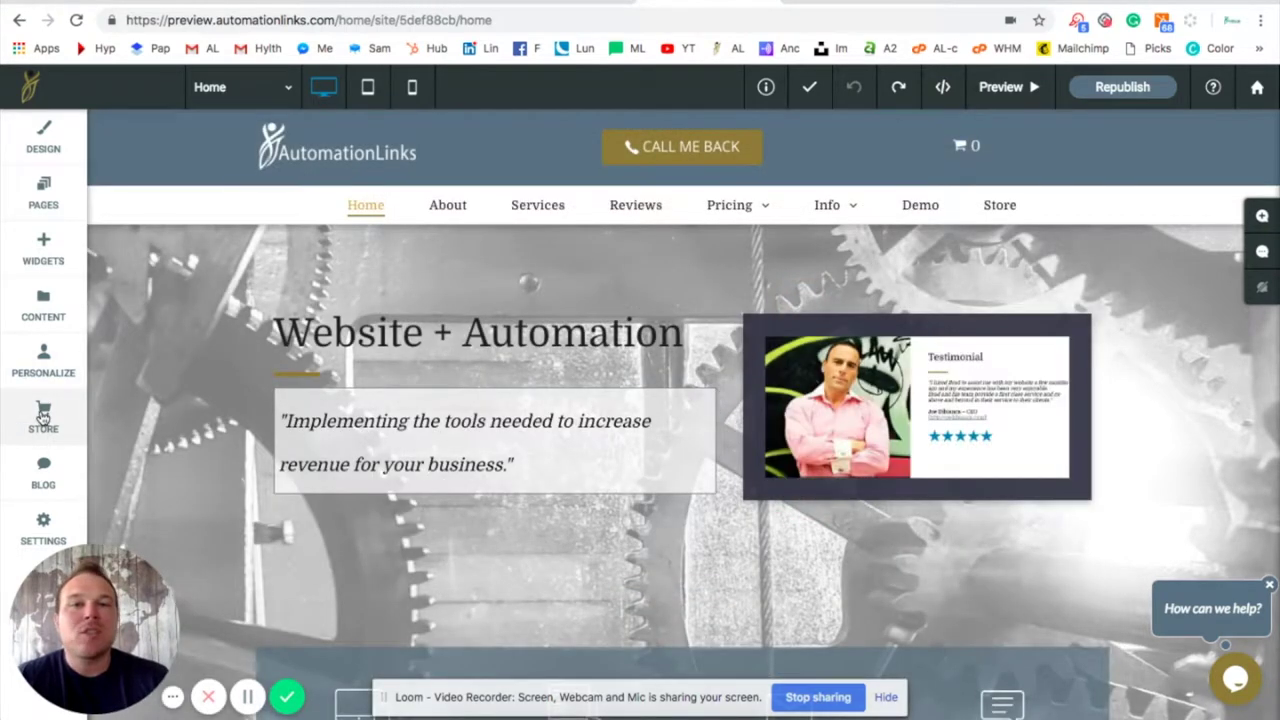
View the store management options and close them, and look through the first page of the blog's post list.
{"action": "left_click", "coordinate": [43, 416]}
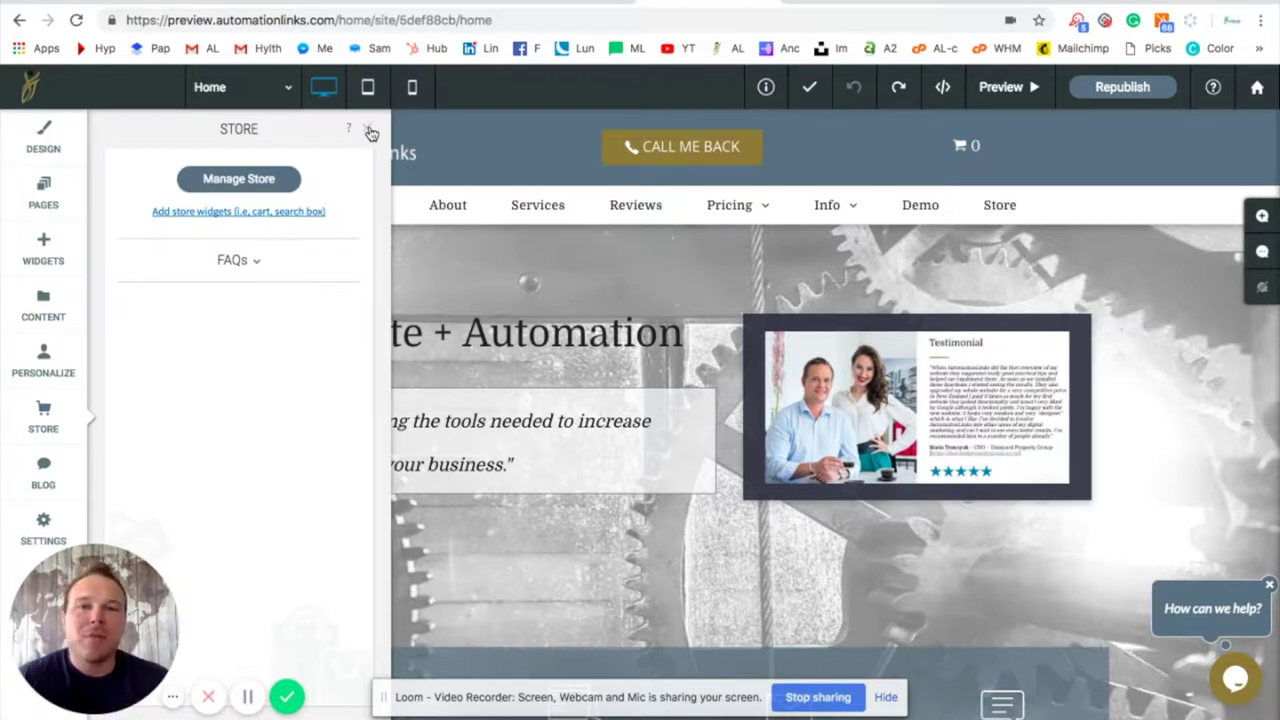
{"action": "left_click", "coordinate": [368, 130]}
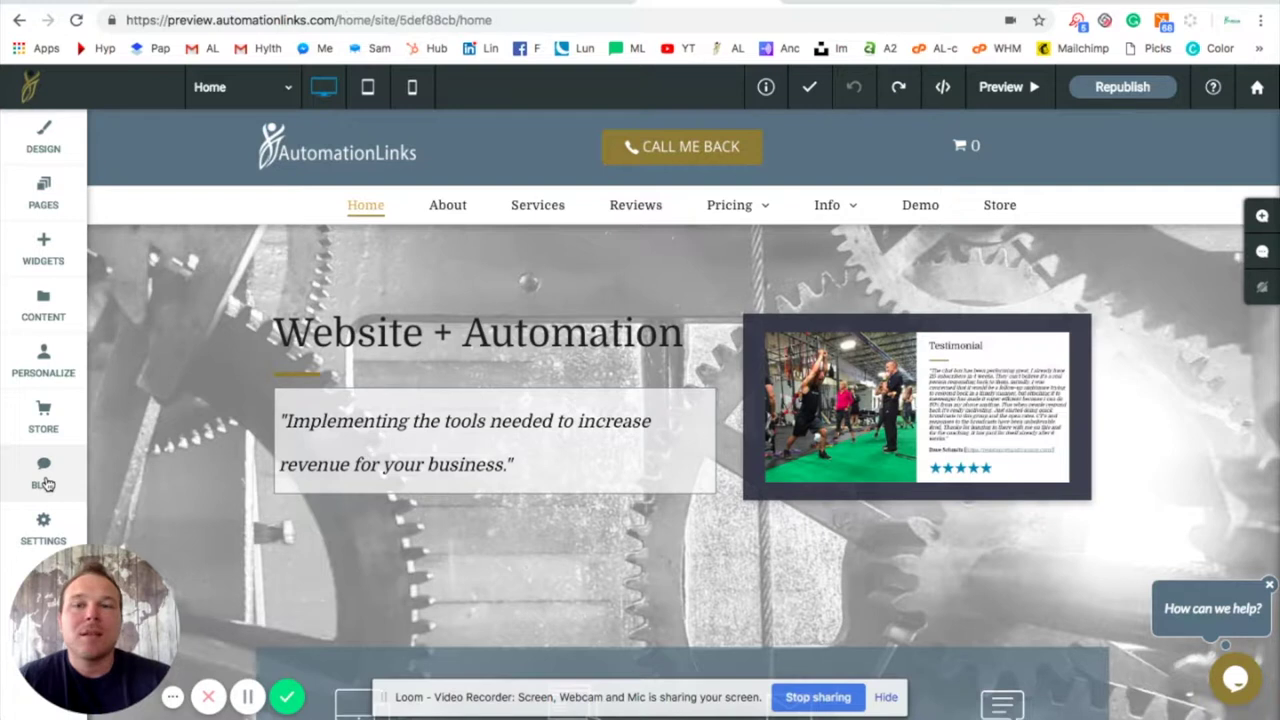
{"action": "left_click", "coordinate": [45, 484]}
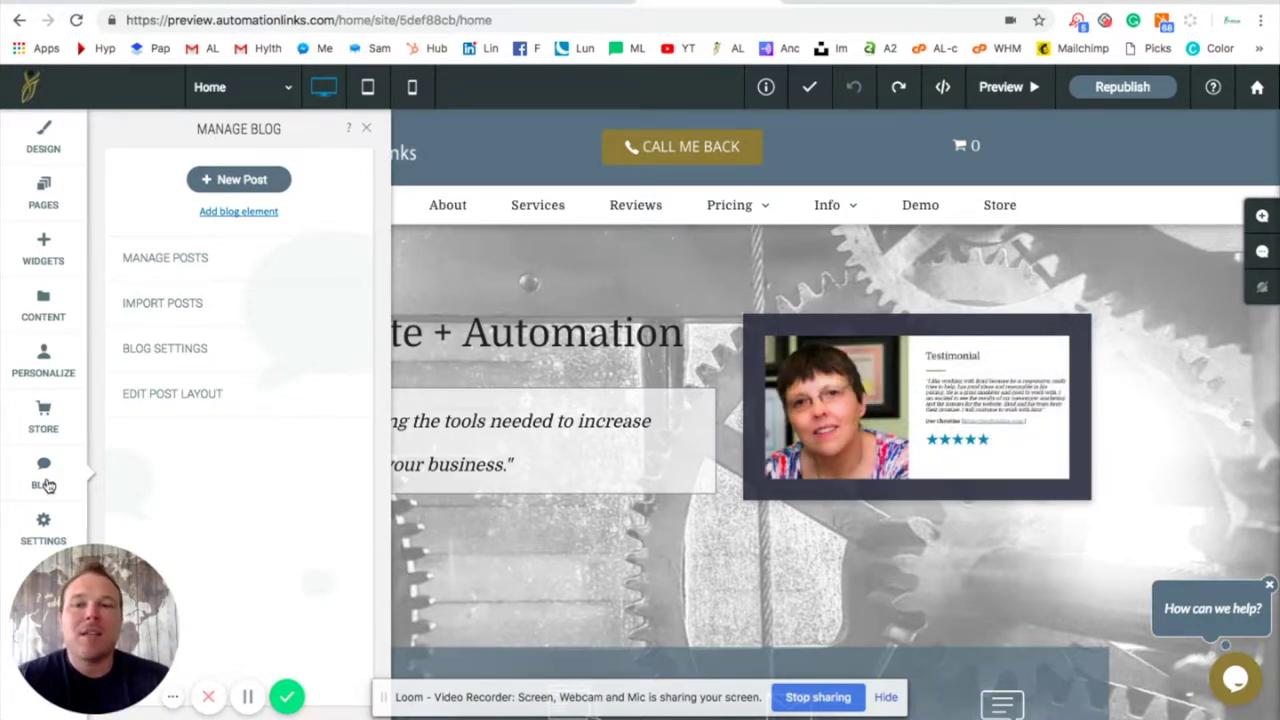
{"action": "left_click", "coordinate": [197, 262]}
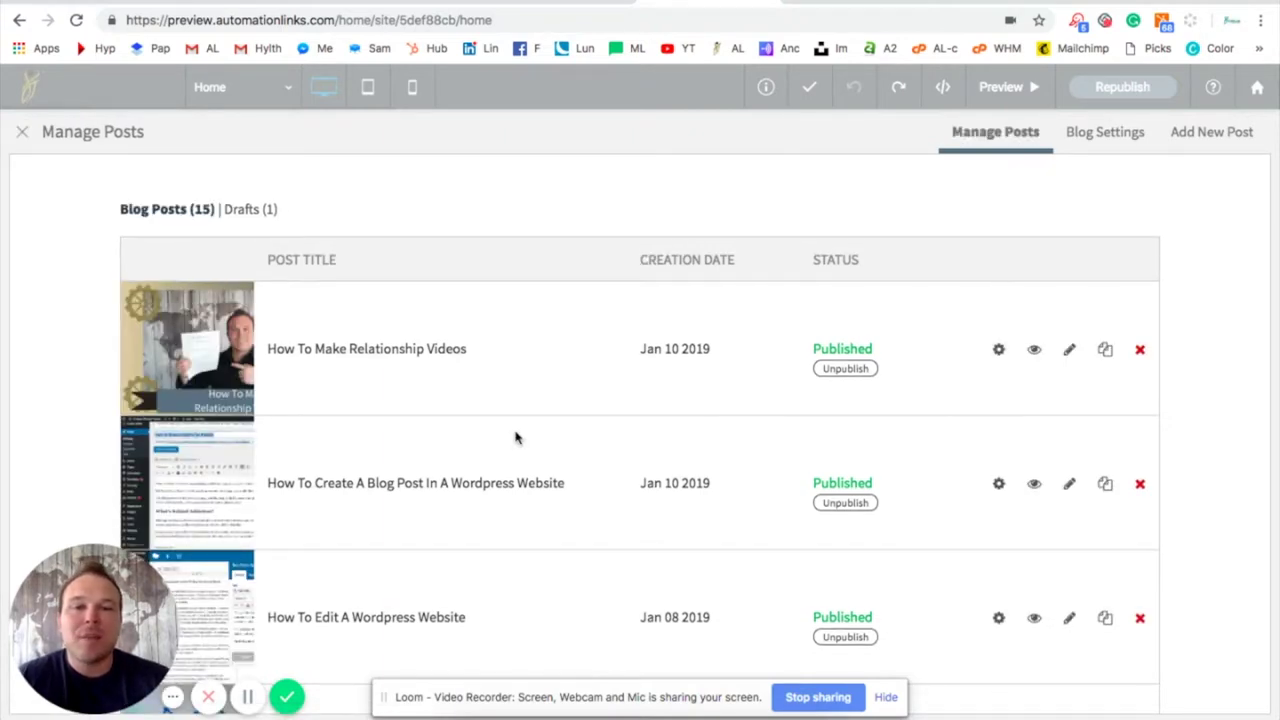
{"action": "scroll", "coordinate": [514, 434], "scroll_direction": "down", "scroll_amount": 3}
{"action": "scroll", "coordinate": [570, 444], "scroll_direction": "down", "scroll_amount": 5}
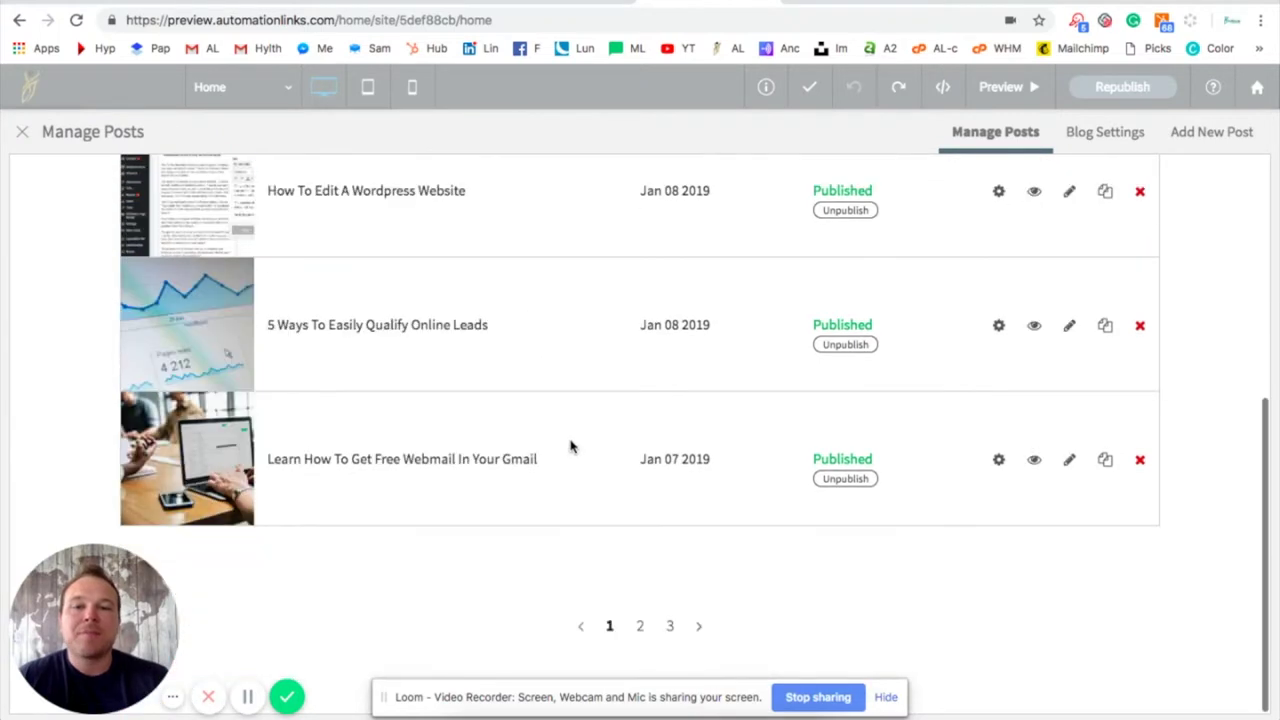
{"action": "scroll", "coordinate": [570, 444], "scroll_direction": "up", "scroll_amount": 6}
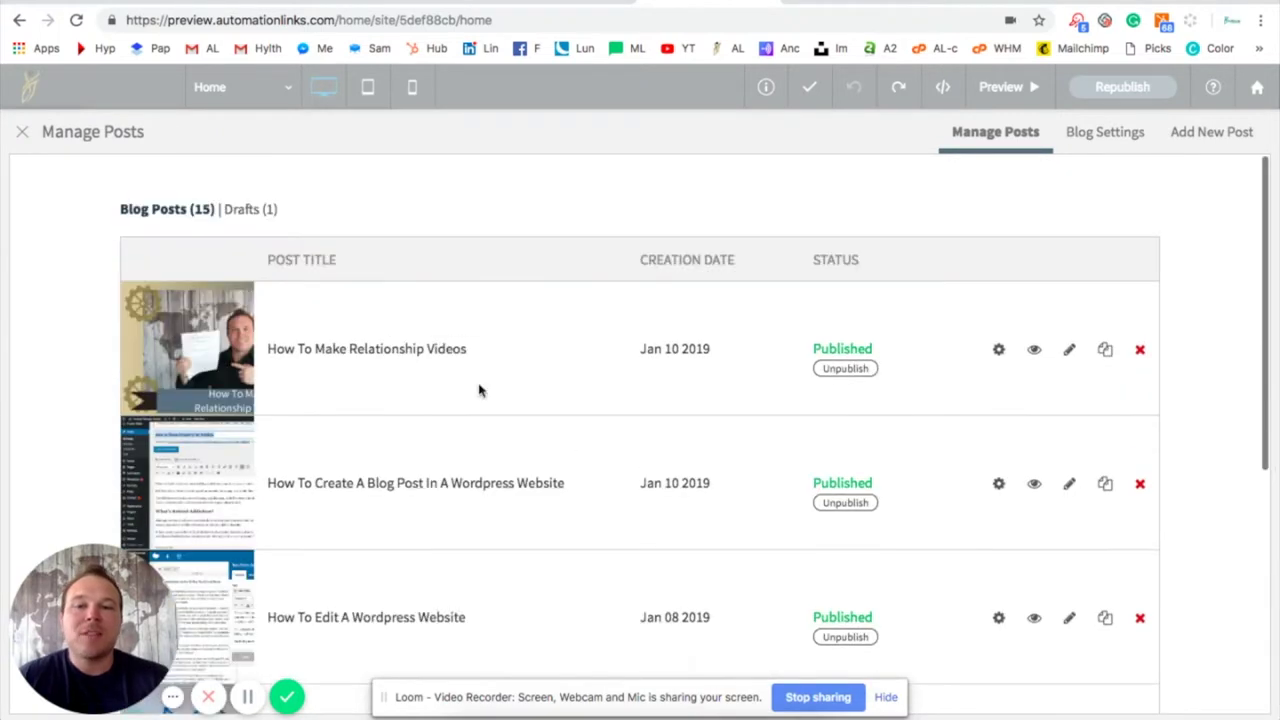
Open the How To Make Relationship Videos post for editing, review its content and show the elements that can be added at its end.
{"action": "left_click", "coordinate": [1069, 352]}
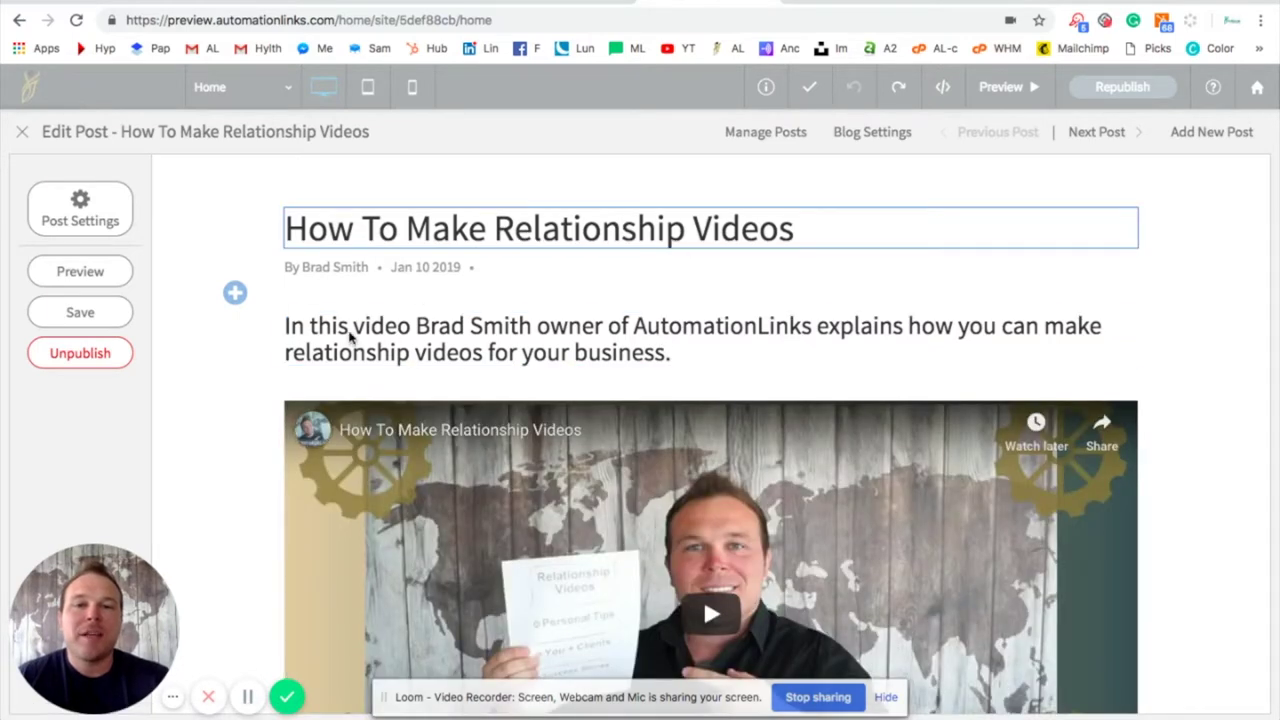
{"action": "scroll", "coordinate": [715, 340], "scroll_direction": "down", "scroll_amount": 3}
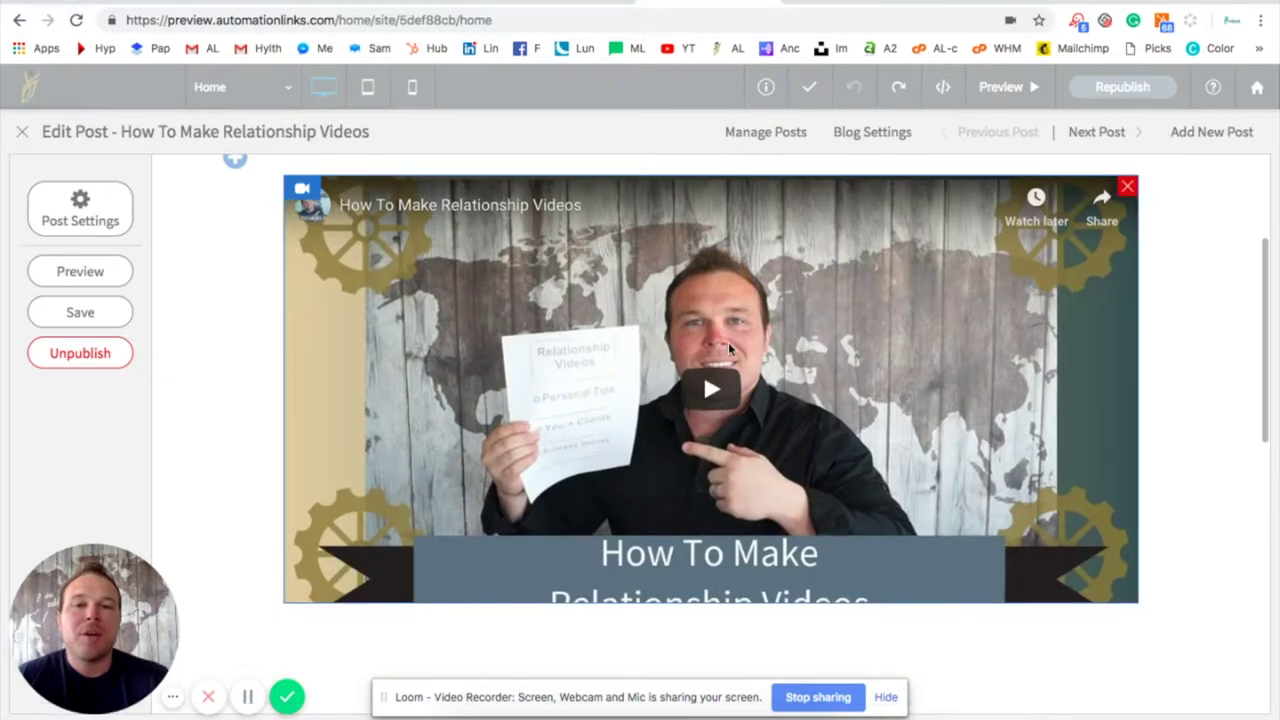
{"action": "scroll", "coordinate": [730, 348], "scroll_direction": "down", "scroll_amount": 5}
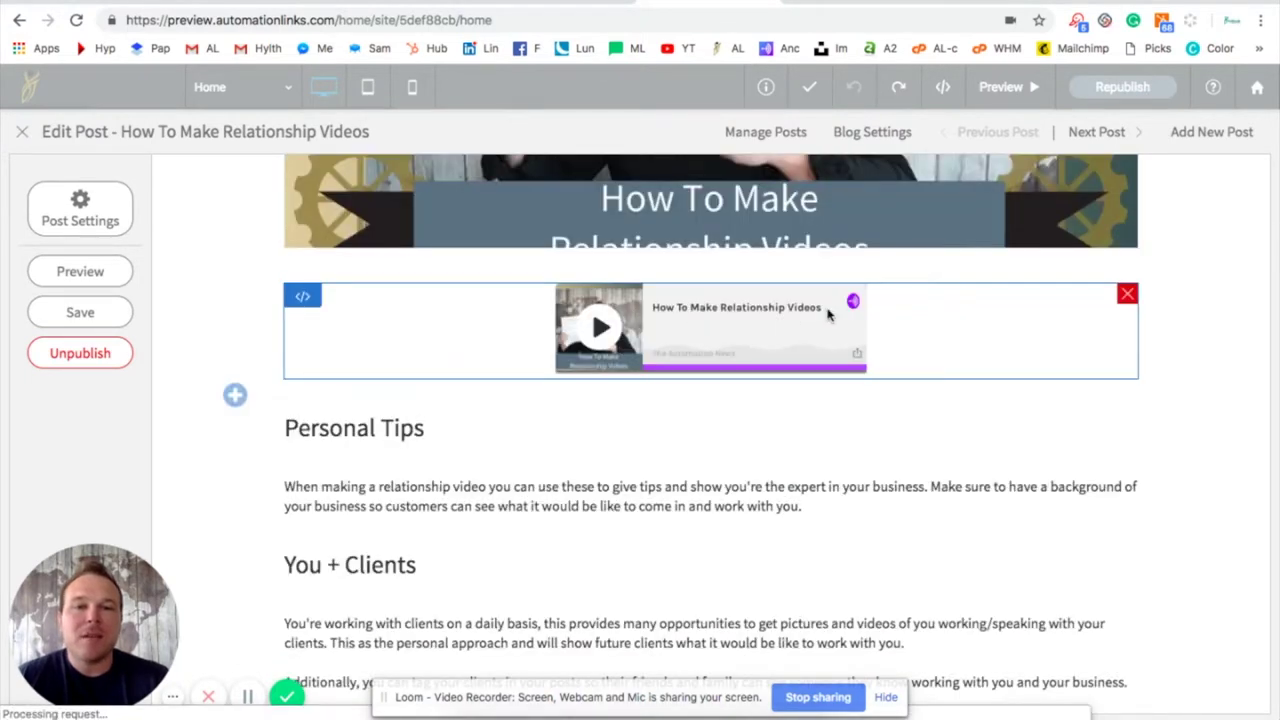
{"action": "scroll", "coordinate": [720, 440], "scroll_direction": "down", "scroll_amount": 2}
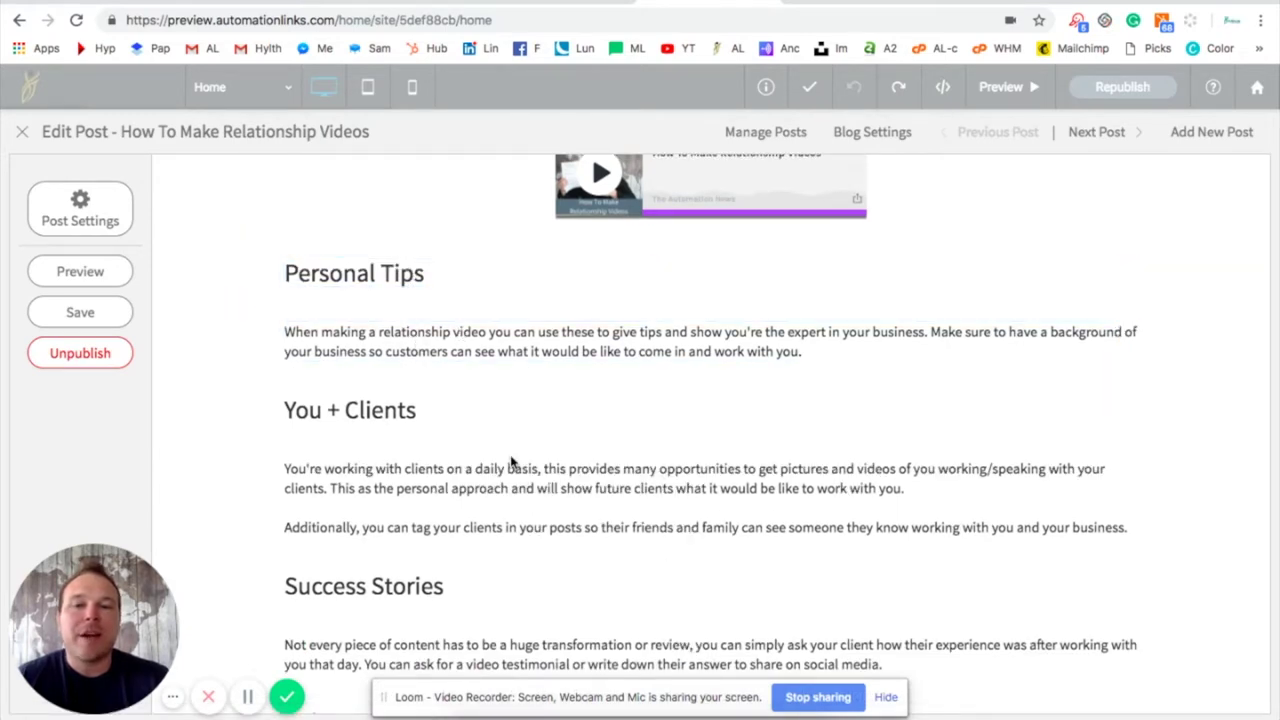
{"action": "scroll", "coordinate": [513, 462], "scroll_direction": "down", "scroll_amount": 4}
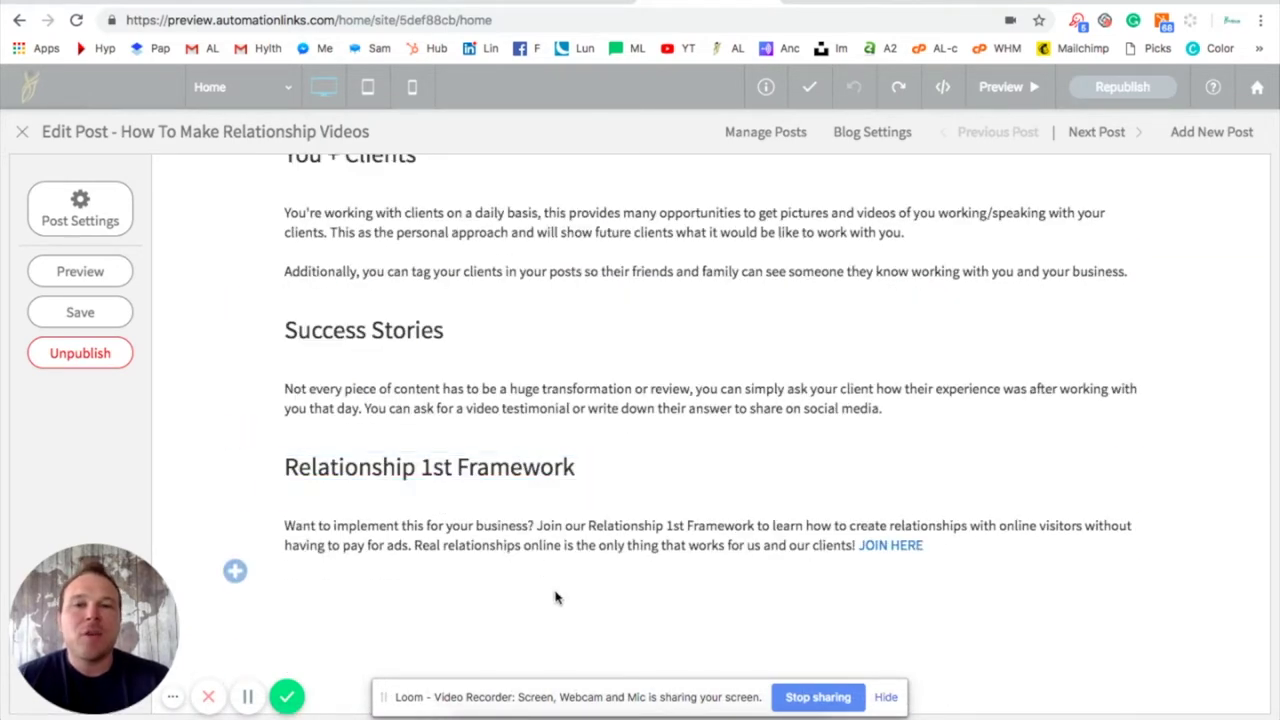
{"action": "left_click", "coordinate": [235, 571]}
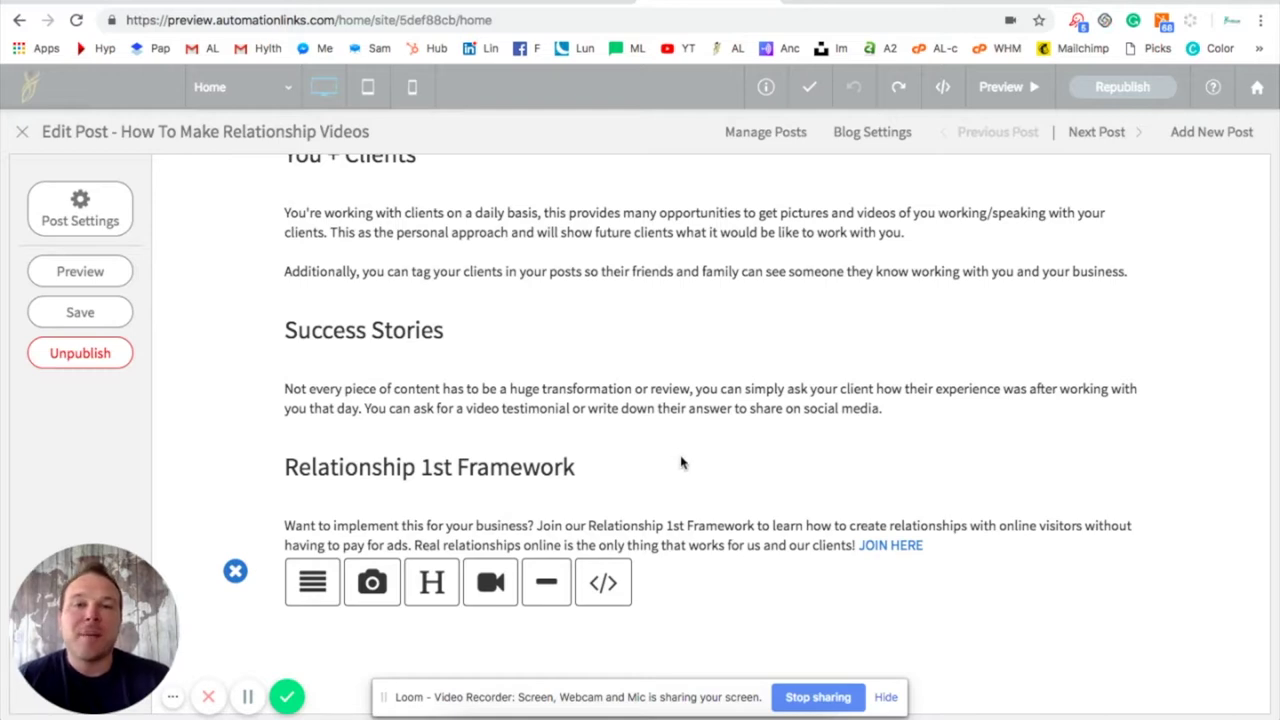
Review the post's settings from thumbnail to publish date, and close the post and the blog options.
{"action": "left_click", "coordinate": [86, 212]}
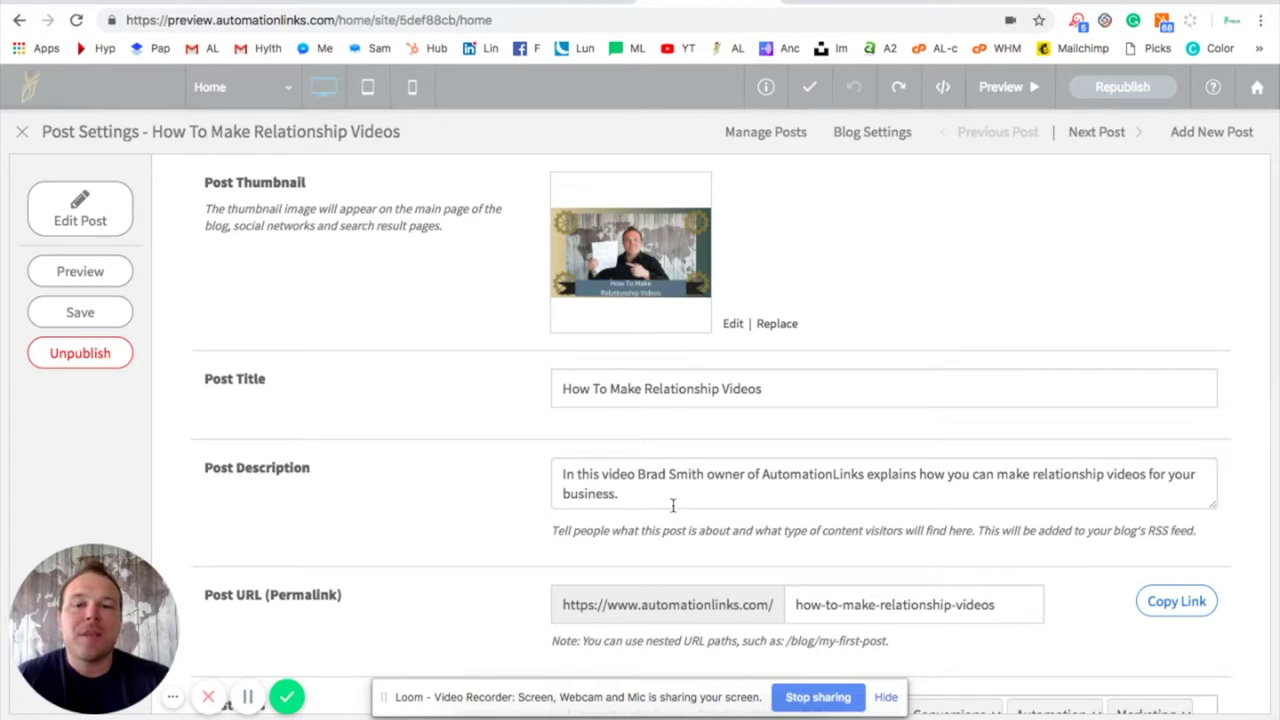
{"action": "scroll", "coordinate": [498, 484], "scroll_direction": "down", "scroll_amount": 3}
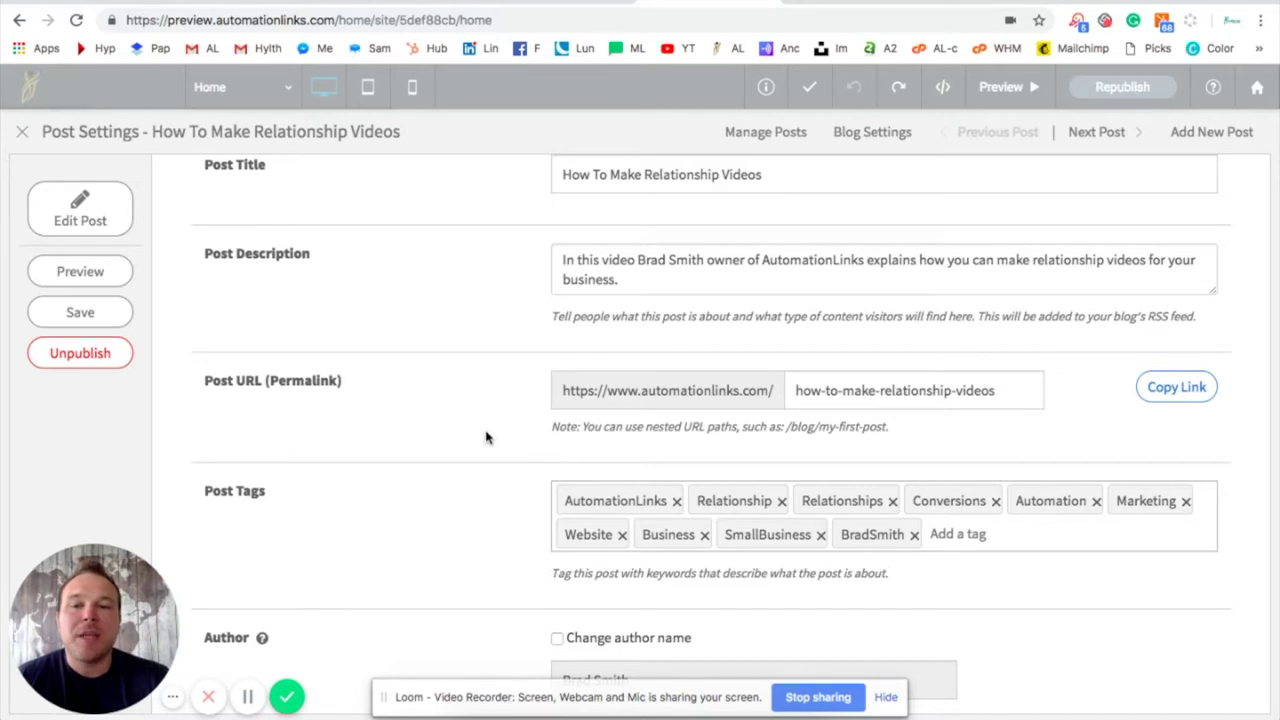
{"action": "scroll", "coordinate": [490, 437], "scroll_direction": "down", "scroll_amount": 2}
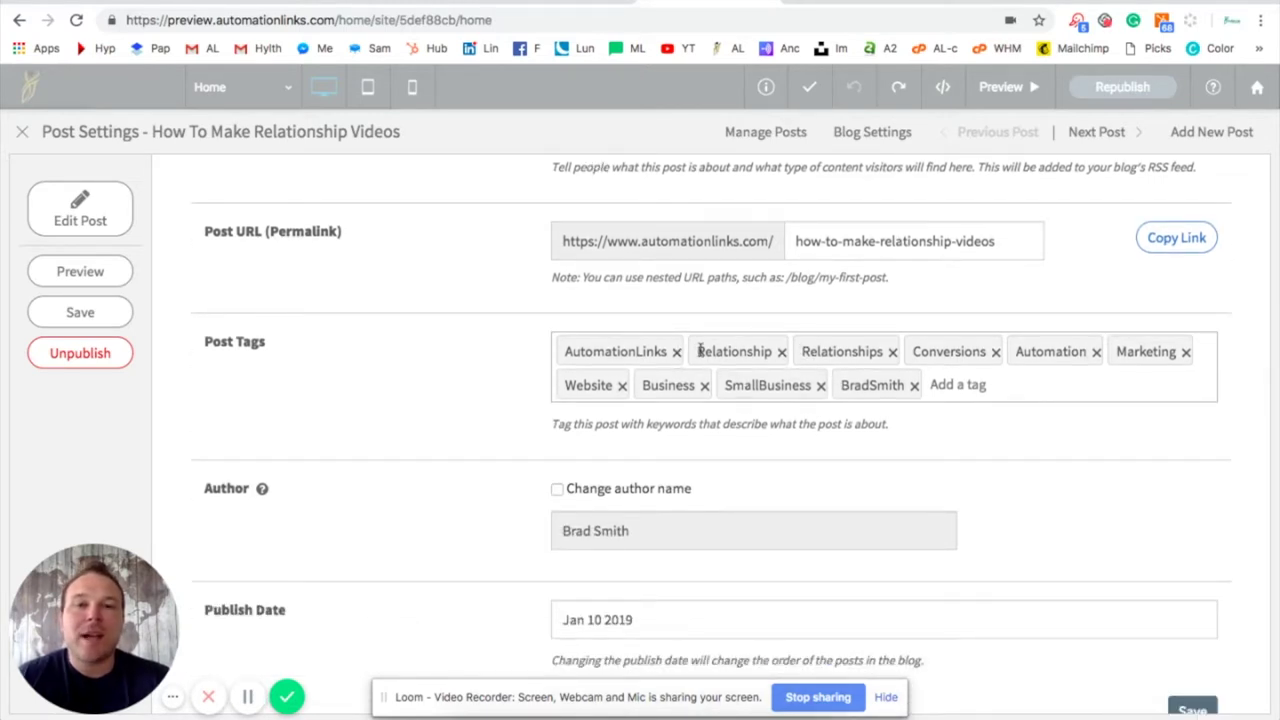
{"action": "scroll", "coordinate": [445, 396], "scroll_direction": "down", "scroll_amount": 1}
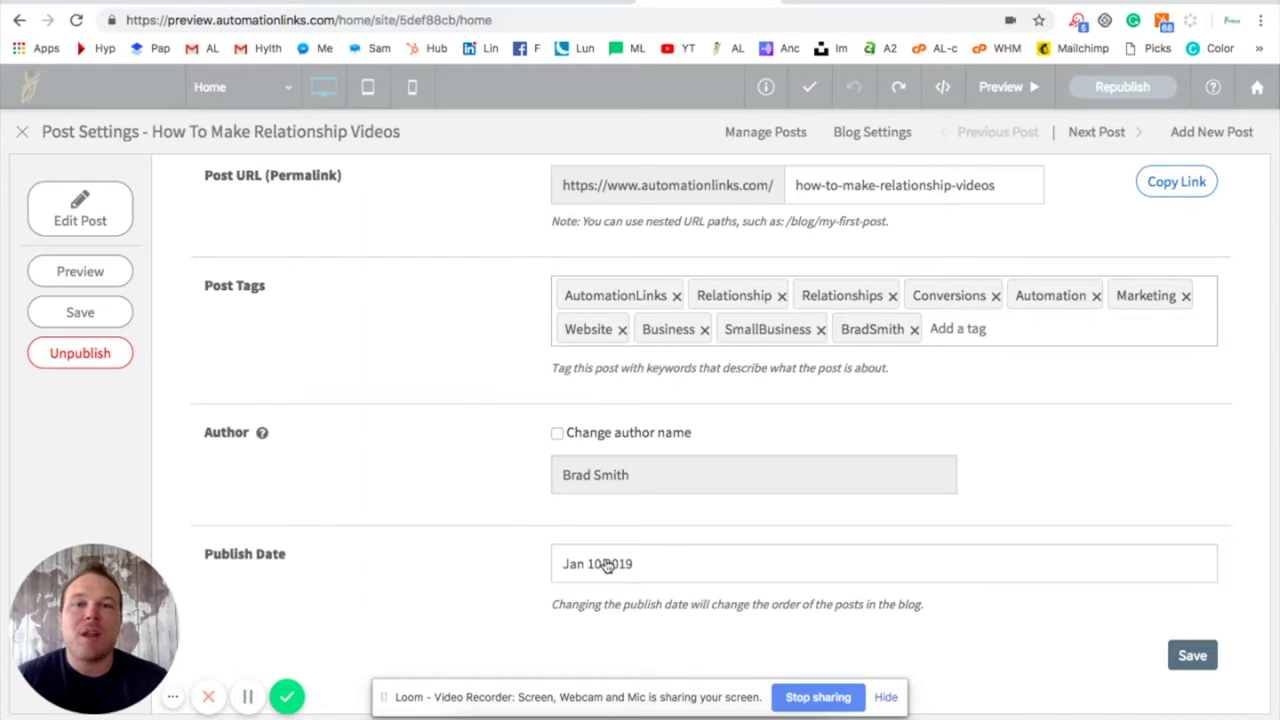
{"action": "left_click", "coordinate": [20, 133]}
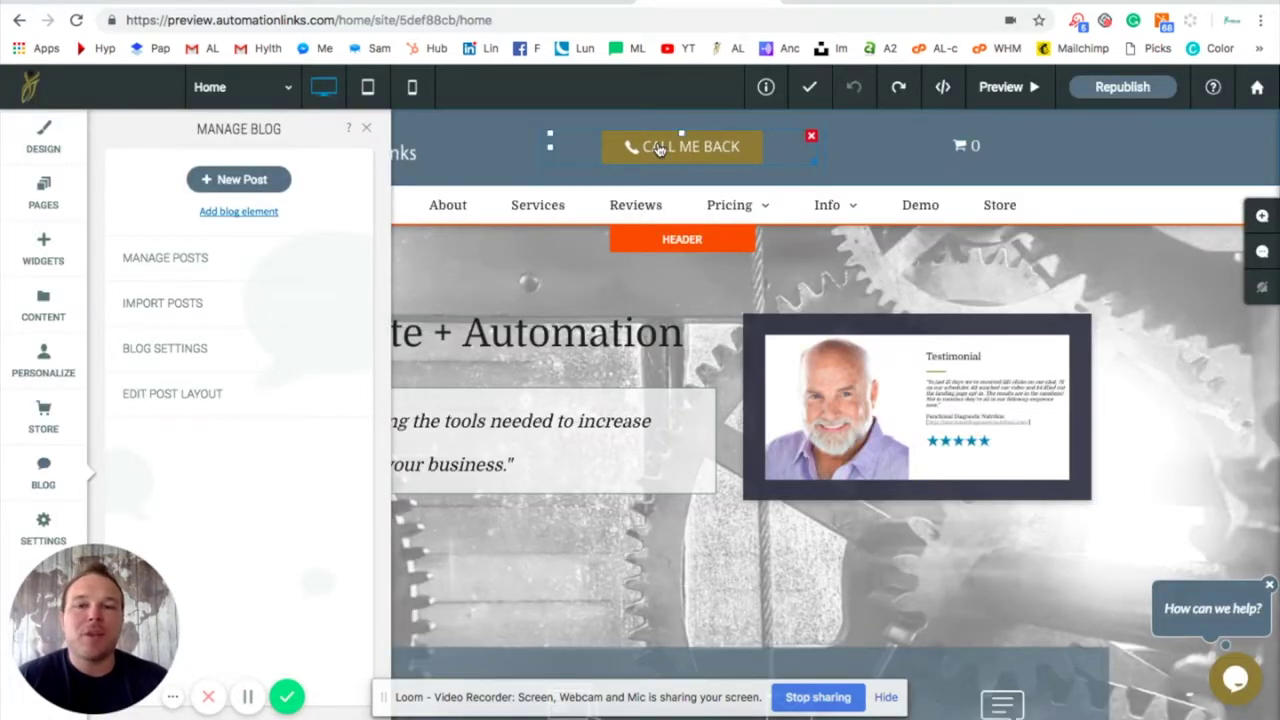
{"action": "left_click", "coordinate": [366, 128]}
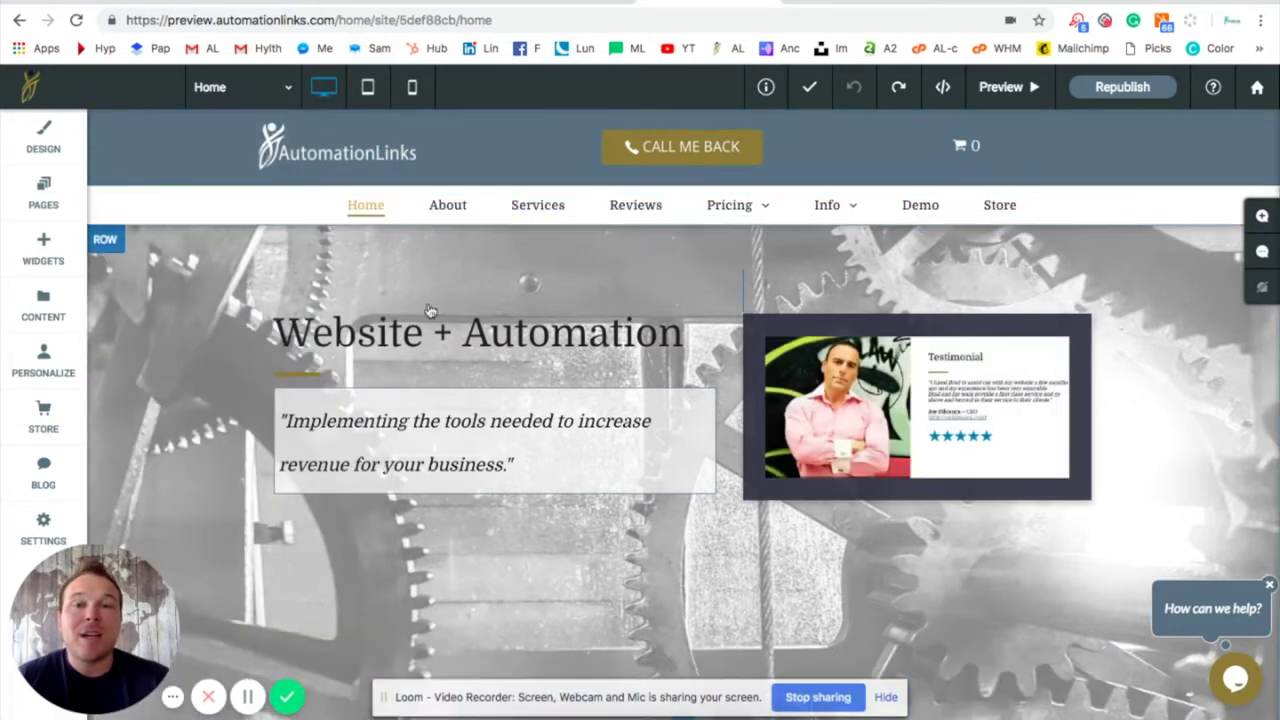
View the site settings for site icons, site URL, SSL certificate and SEO, including the site title and description.
{"action": "left_click", "coordinate": [42, 523]}
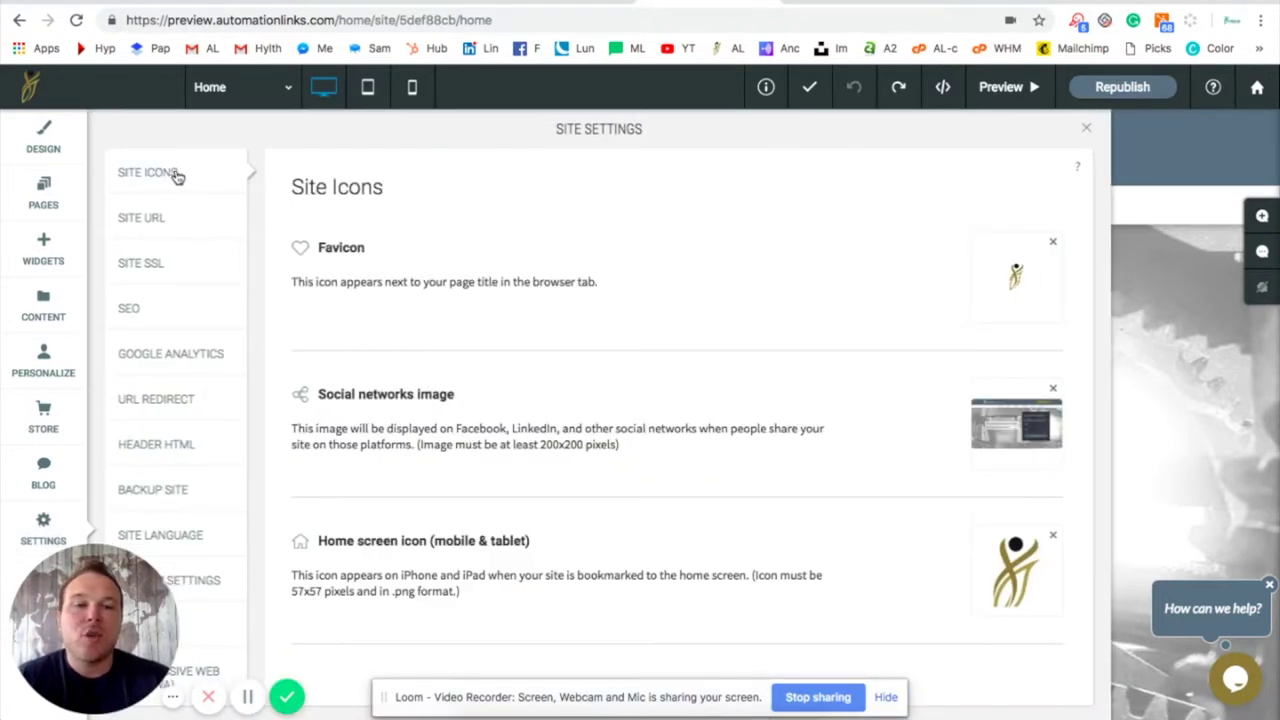
{"action": "left_click", "coordinate": [165, 226]}
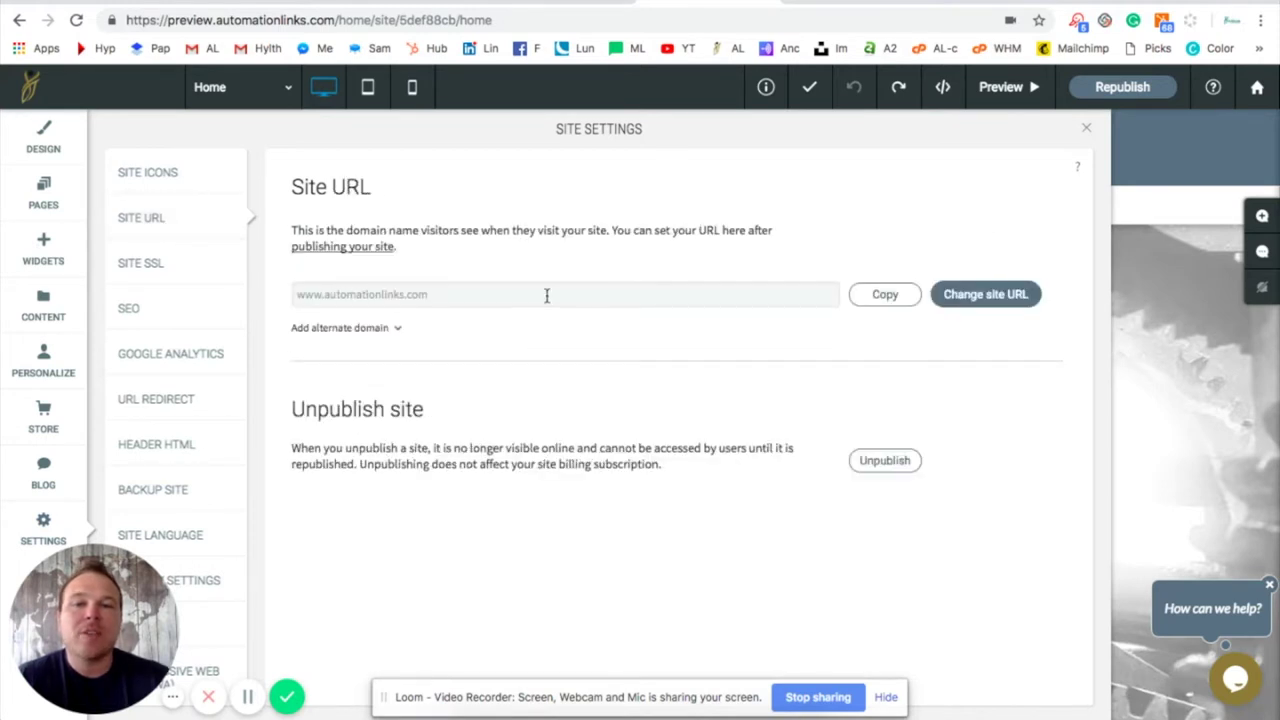
{"action": "left_click", "coordinate": [162, 272]}
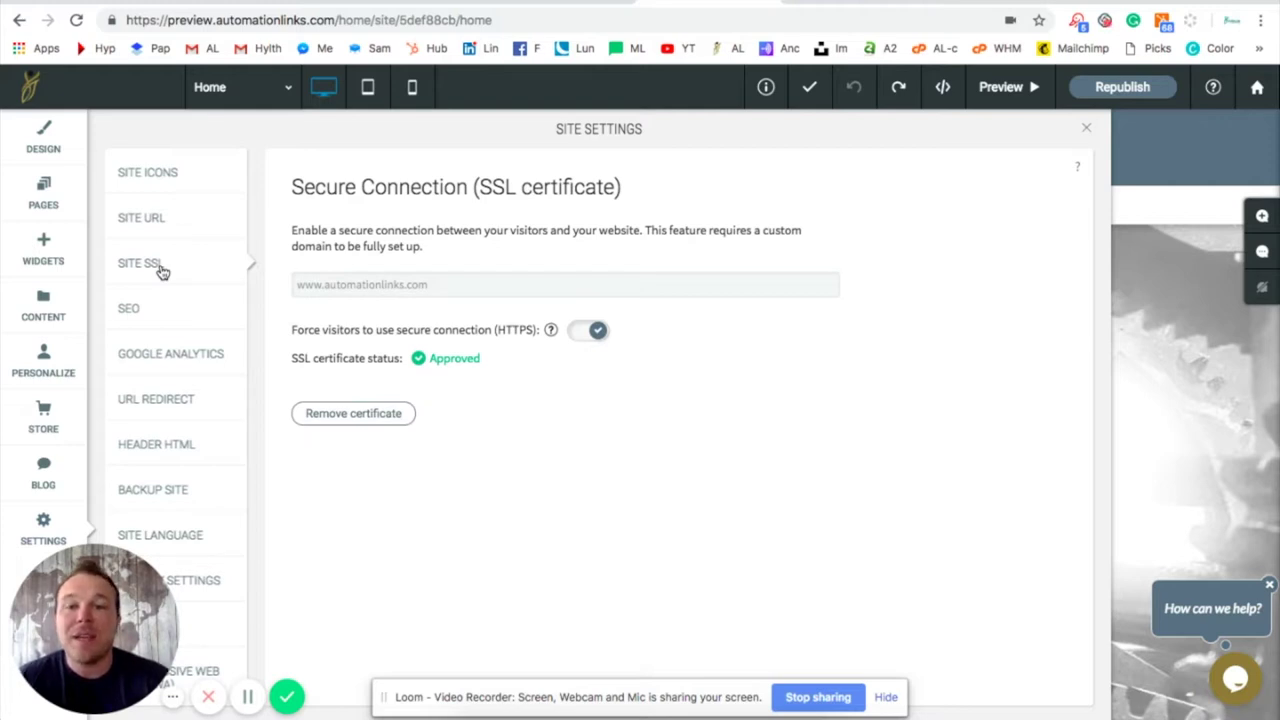
{"action": "left_click", "coordinate": [181, 322]}
{"action": "scroll", "coordinate": [601, 392], "scroll_direction": "down", "scroll_amount": 3}
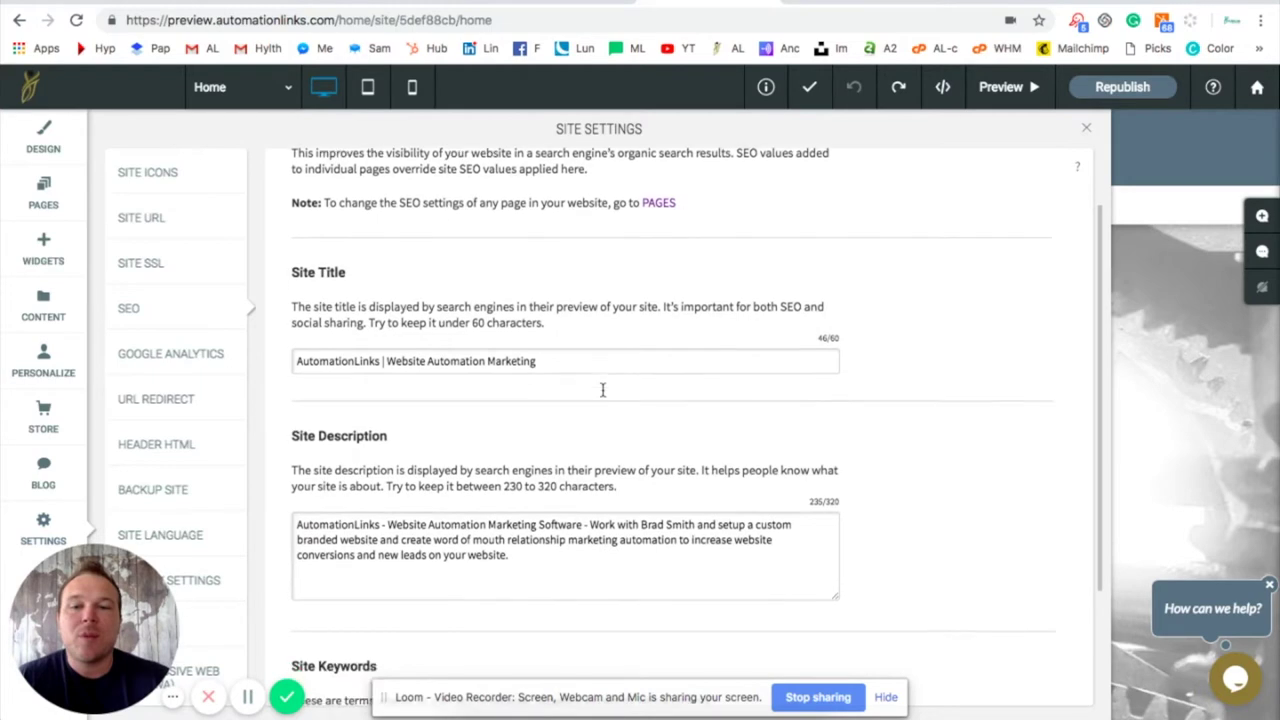
{"action": "scroll", "coordinate": [540, 483], "scroll_direction": "up", "scroll_amount": 3}
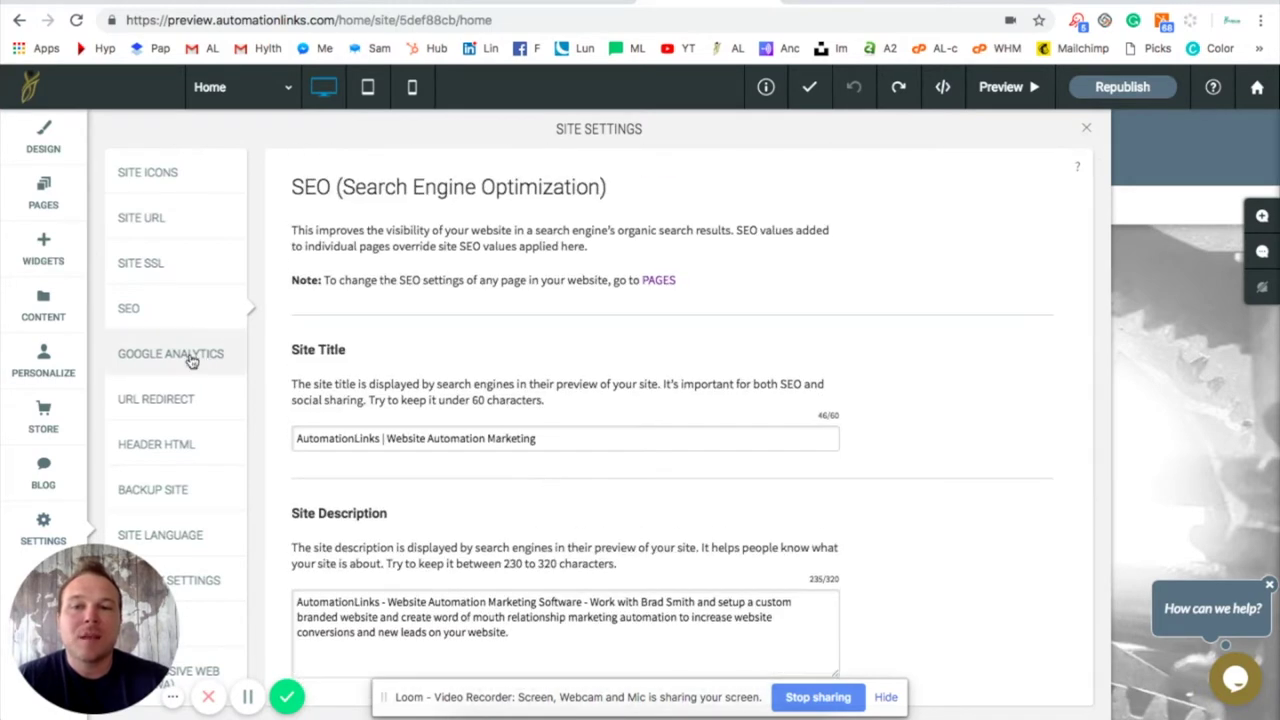
View the site settings for Google Analytics, URL redirects and the custom header HTML.
{"action": "left_click", "coordinate": [191, 358]}
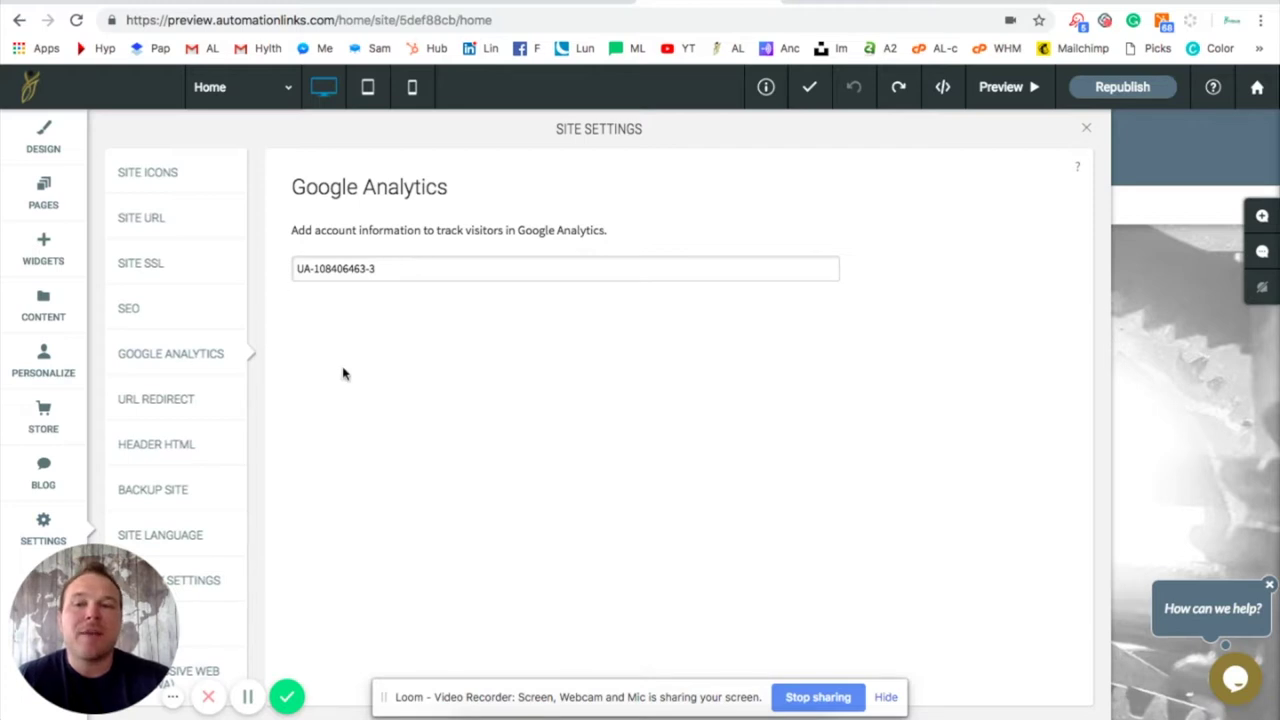
{"action": "left_click", "coordinate": [186, 412]}
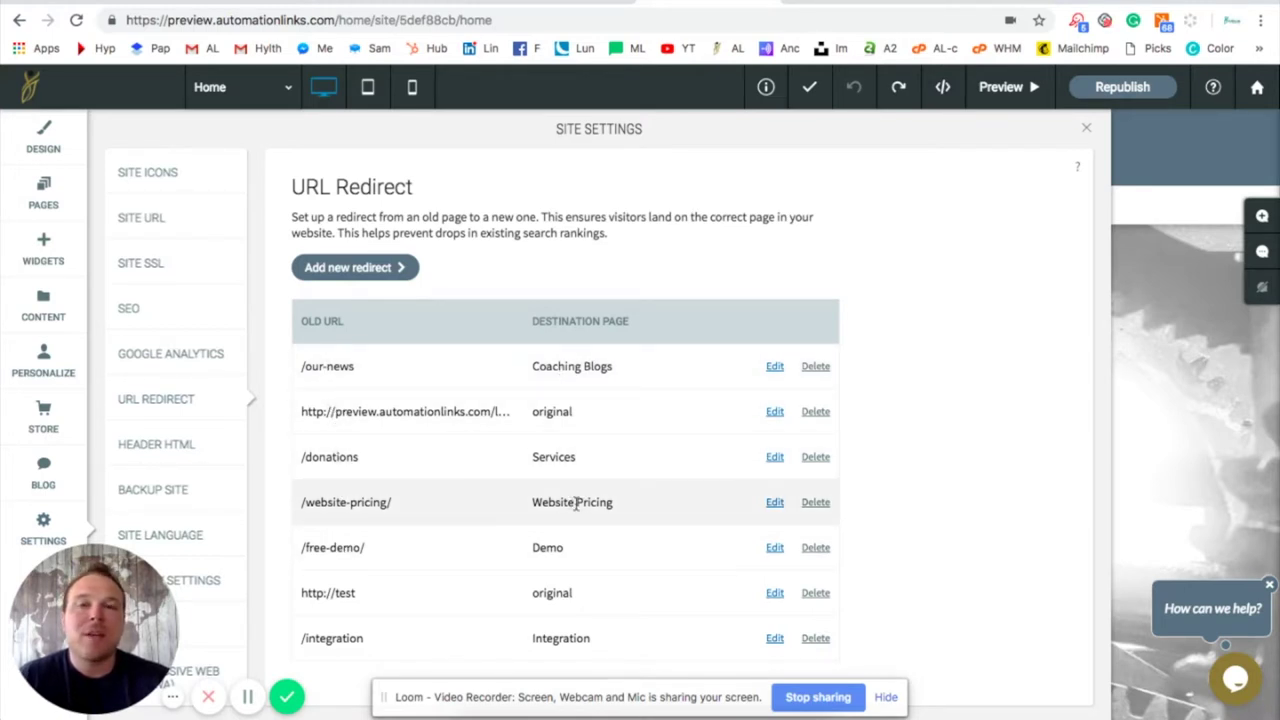
{"action": "left_click", "coordinate": [170, 443]}
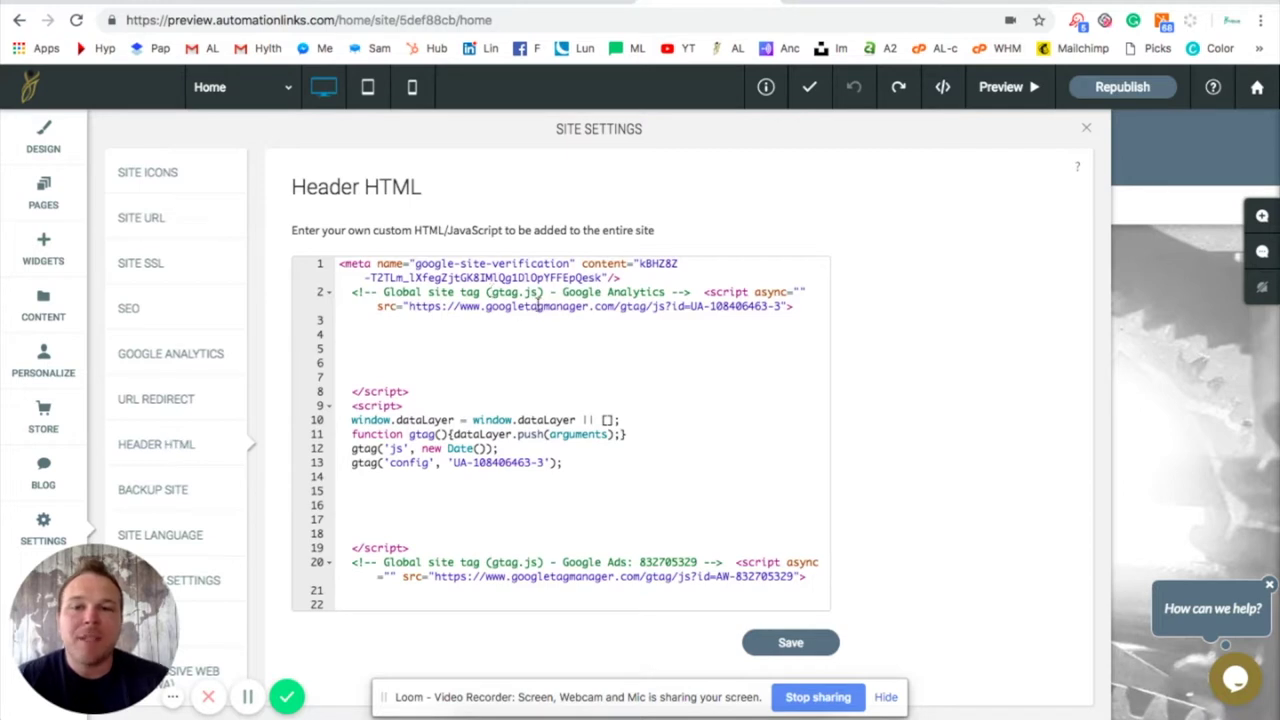
View the site backup settings and look through the list of restorable site versions.
{"action": "left_click", "coordinate": [180, 487]}
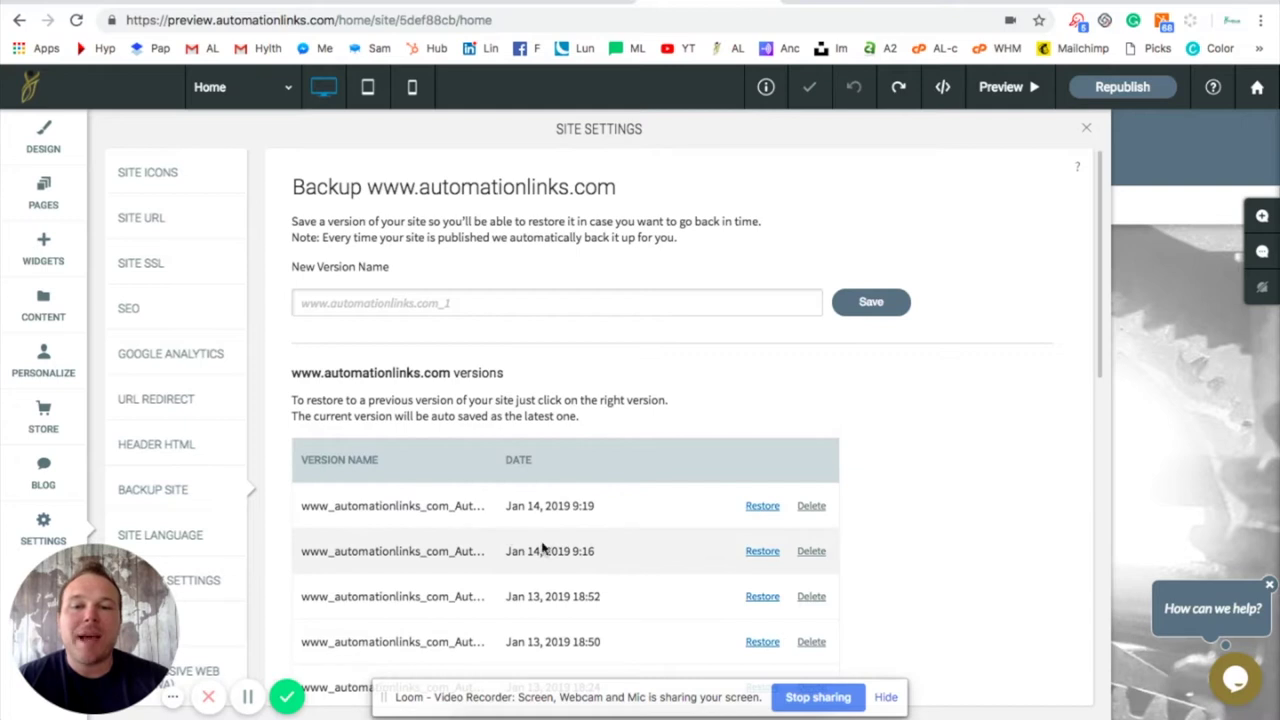
{"action": "scroll", "coordinate": [573, 595], "scroll_direction": "down", "scroll_amount": 1}
{"action": "scroll", "coordinate": [560, 580], "scroll_direction": "down", "scroll_amount": 3}
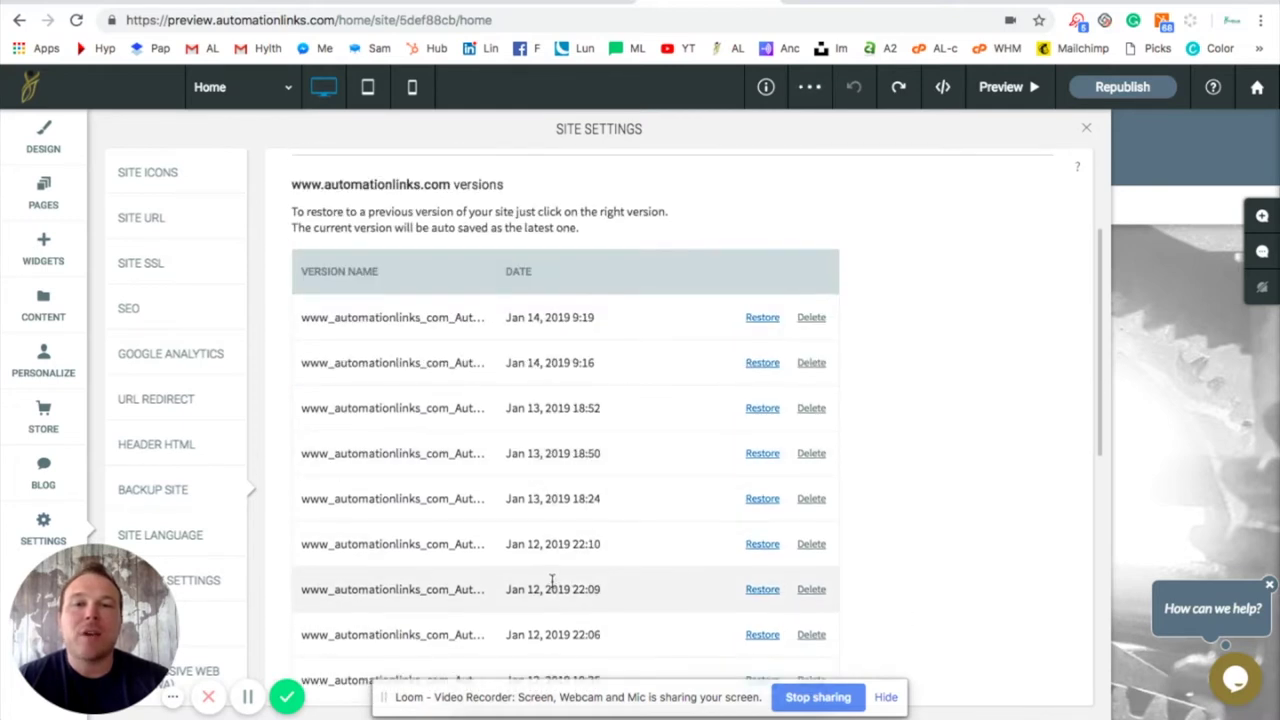
{"action": "scroll", "coordinate": [555, 580], "scroll_direction": "down", "scroll_amount": 2}
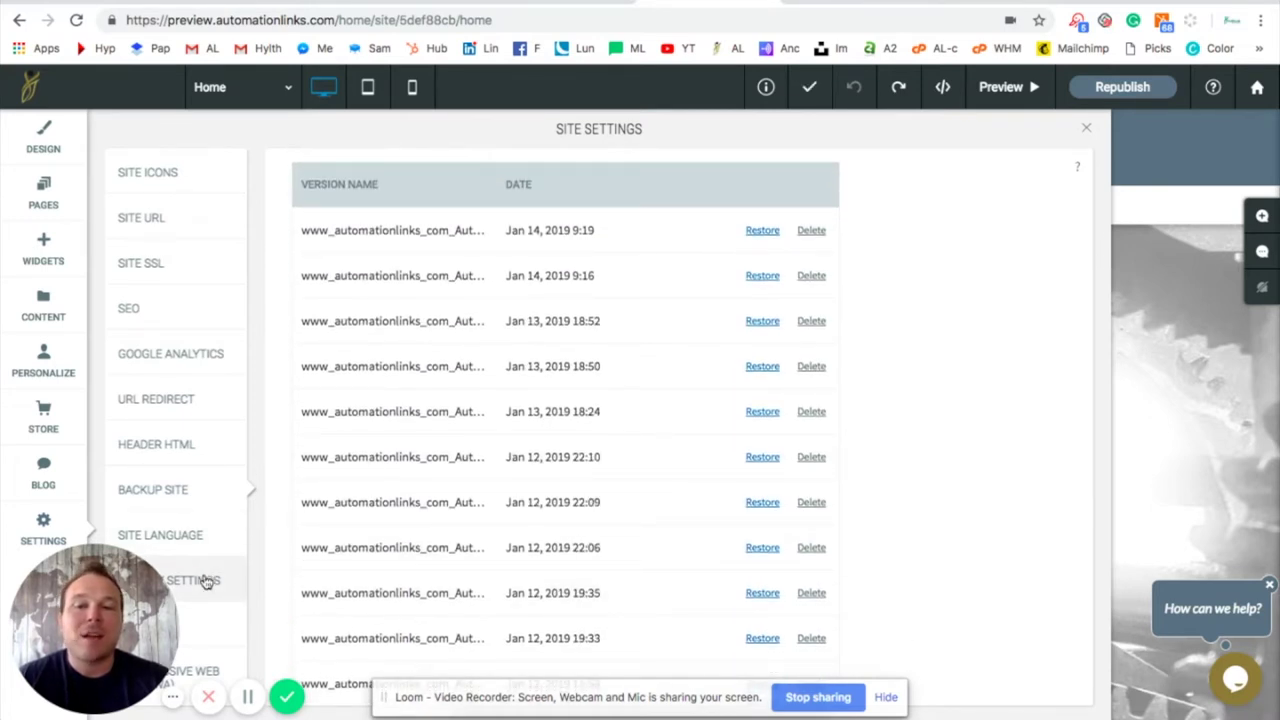
Review the privacy and Progressive Web App settings, and close the site settings.
{"action": "left_click", "coordinate": [205, 582]}
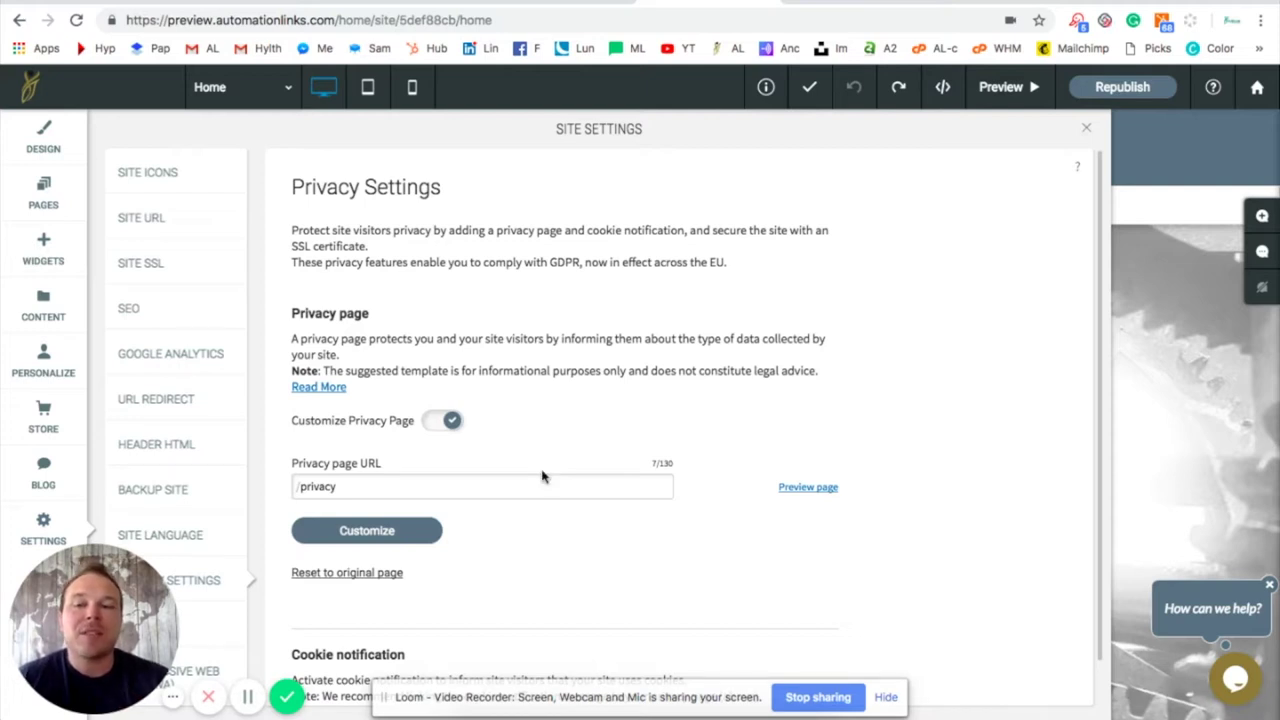
{"action": "left_click", "coordinate": [212, 667]}
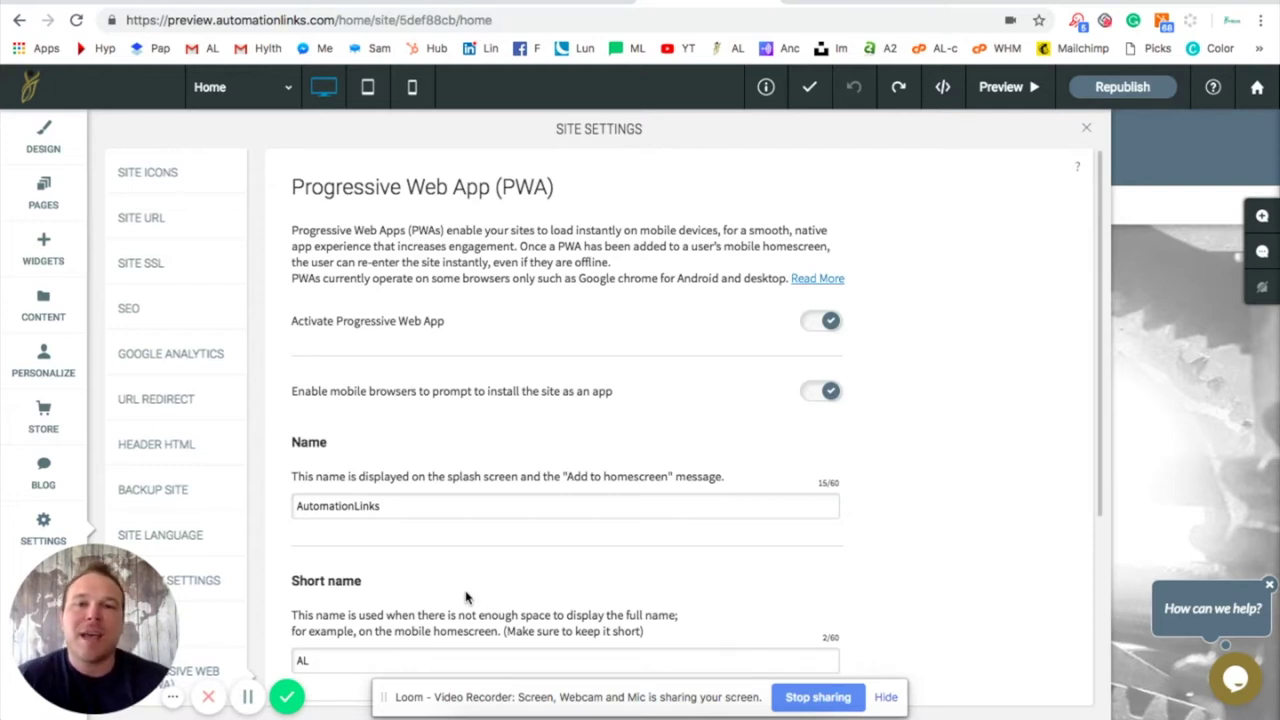
{"action": "left_click", "coordinate": [1088, 130]}
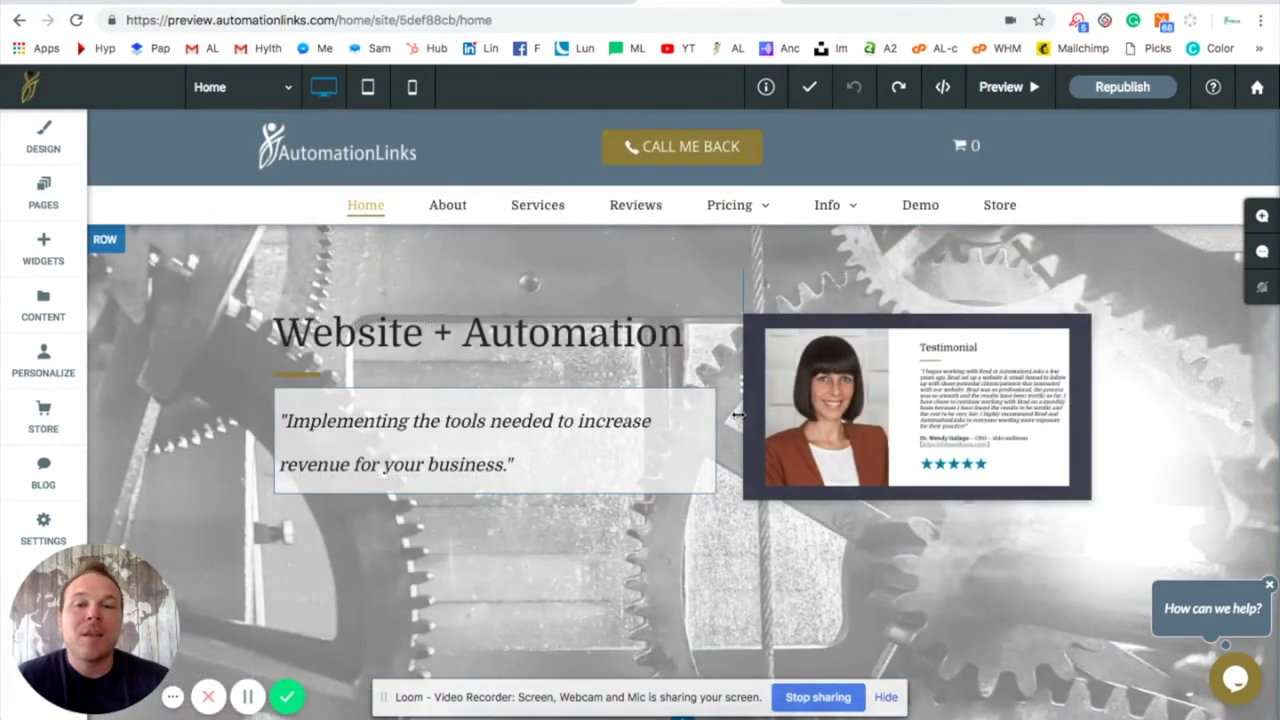
Look through the home page from the hero banner to the Word of Mouth Referrals section and return to its beginning.
{"action": "scroll", "coordinate": [732, 432], "scroll_direction": "down", "scroll_amount": 2}
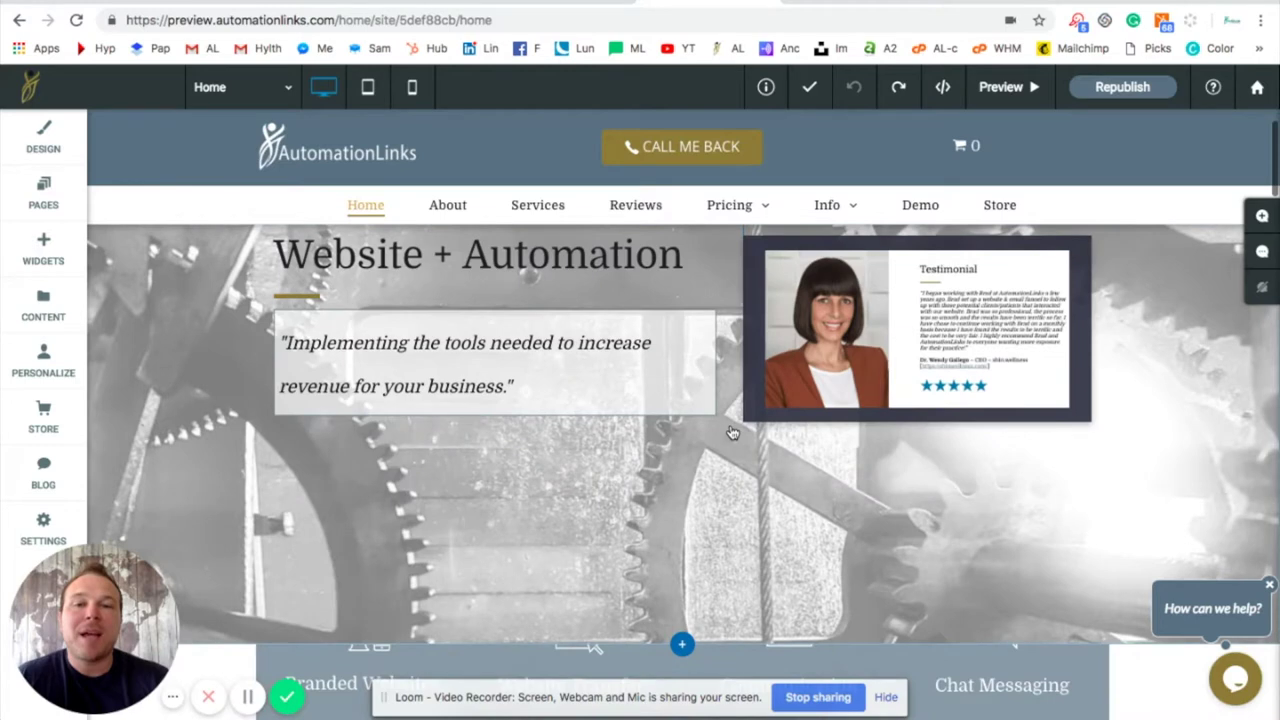
{"action": "scroll", "coordinate": [732, 432], "scroll_direction": "up", "scroll_amount": 2}
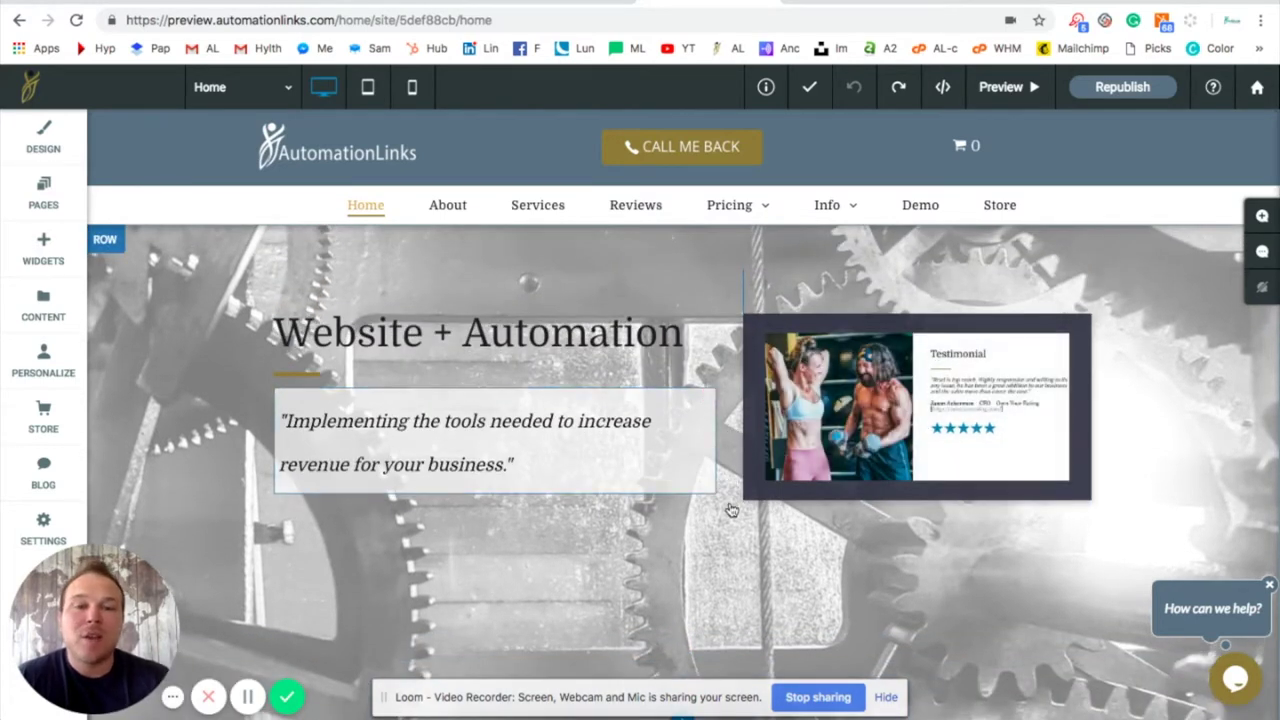
{"action": "scroll", "coordinate": [731, 510], "scroll_direction": "down", "scroll_amount": 5}
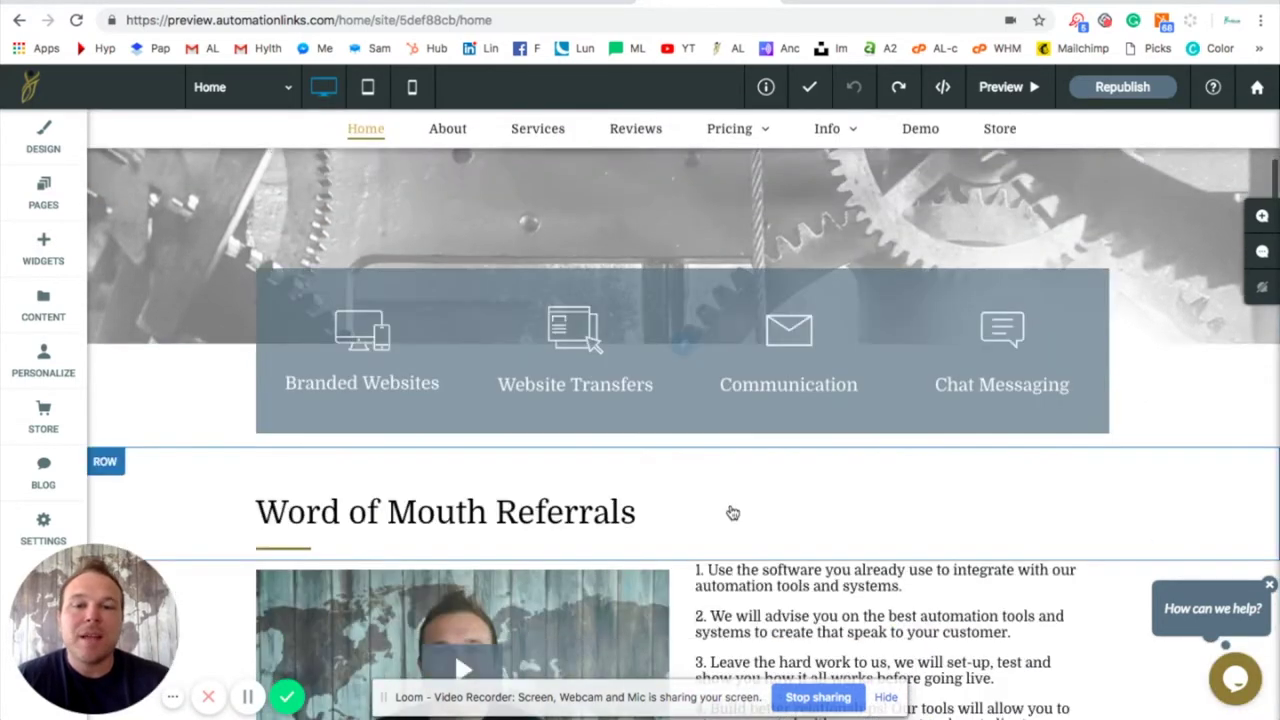
{"action": "scroll", "coordinate": [731, 510], "scroll_direction": "down", "scroll_amount": 6}
{"action": "scroll", "coordinate": [731, 510], "scroll_direction": "up", "scroll_amount": 4}
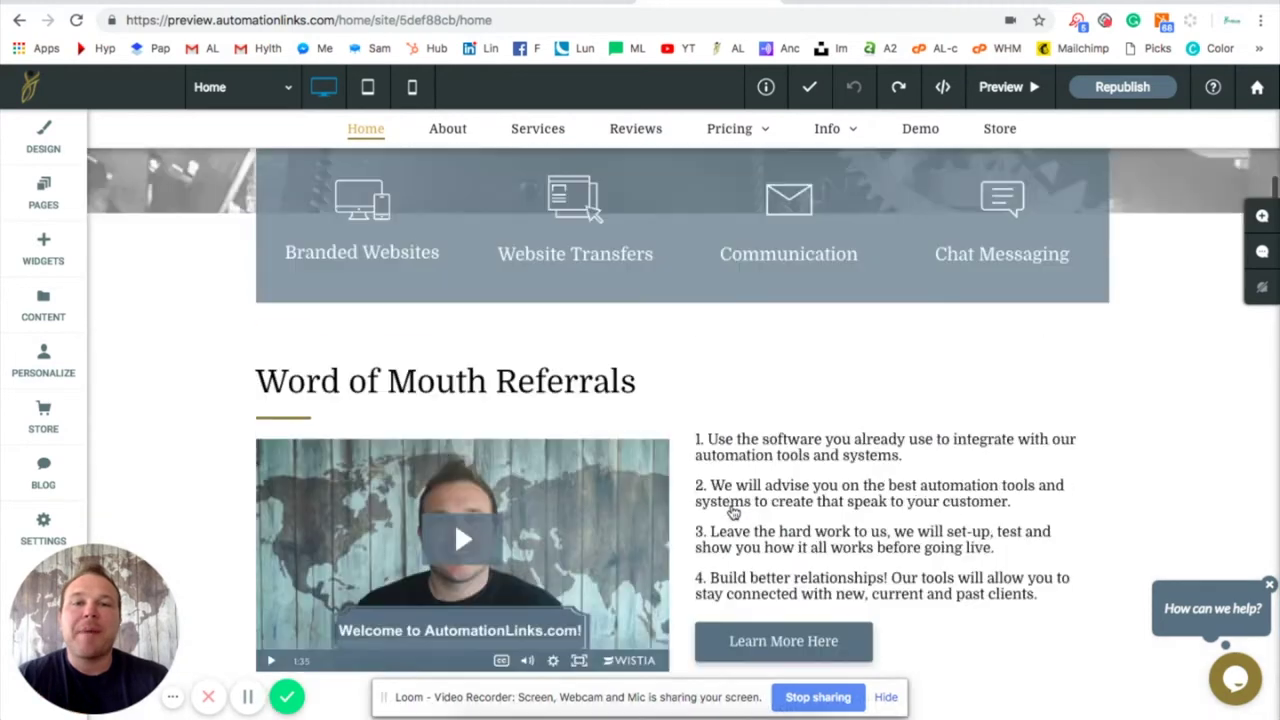
{"action": "scroll", "coordinate": [731, 511], "scroll_direction": "up", "scroll_amount": 6}
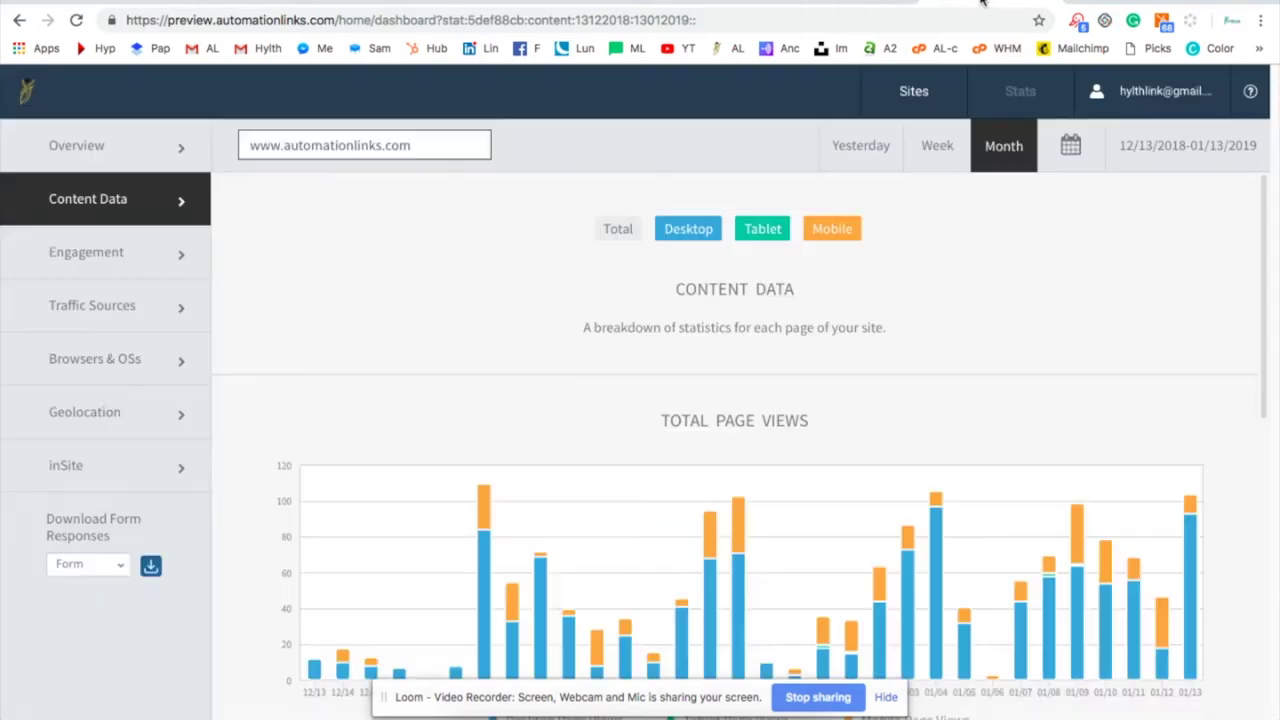
Open the site's statistics from the Sites Dashboard and examine the Content Data report's total page views and individual page details.
{"action": "left_click", "coordinate": [546, 2]}
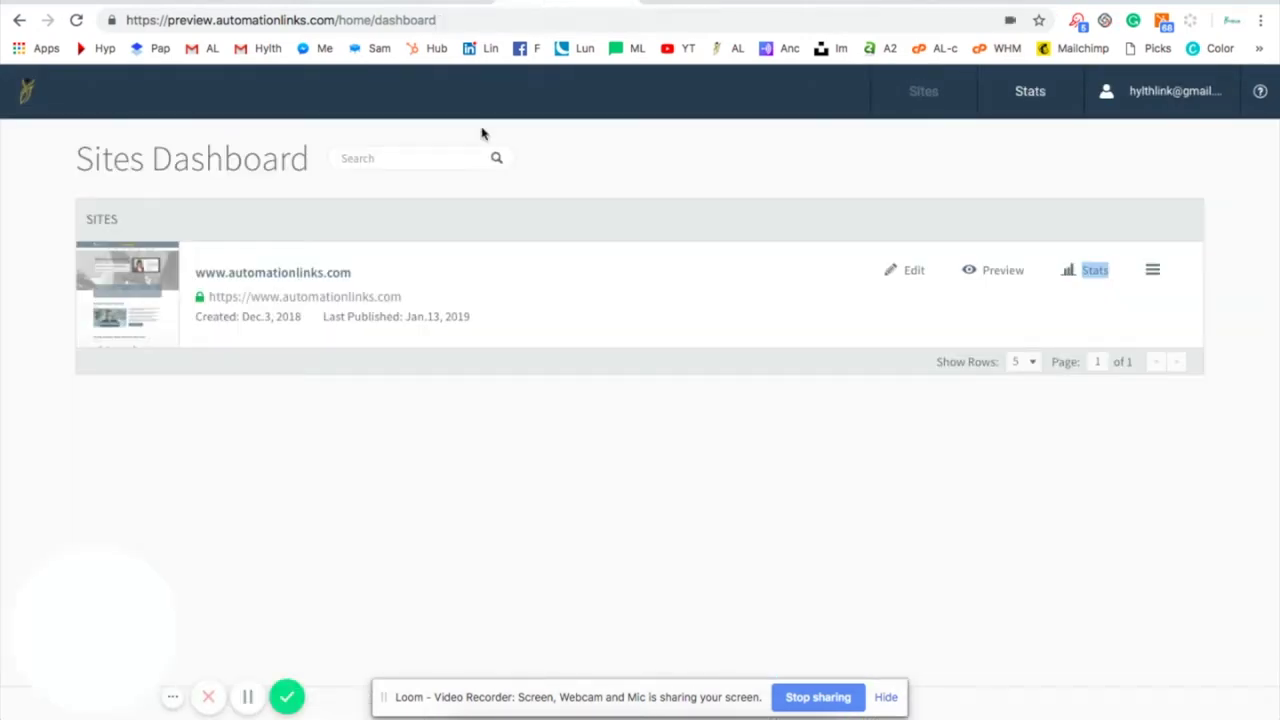
{"action": "left_click", "coordinate": [1094, 270]}
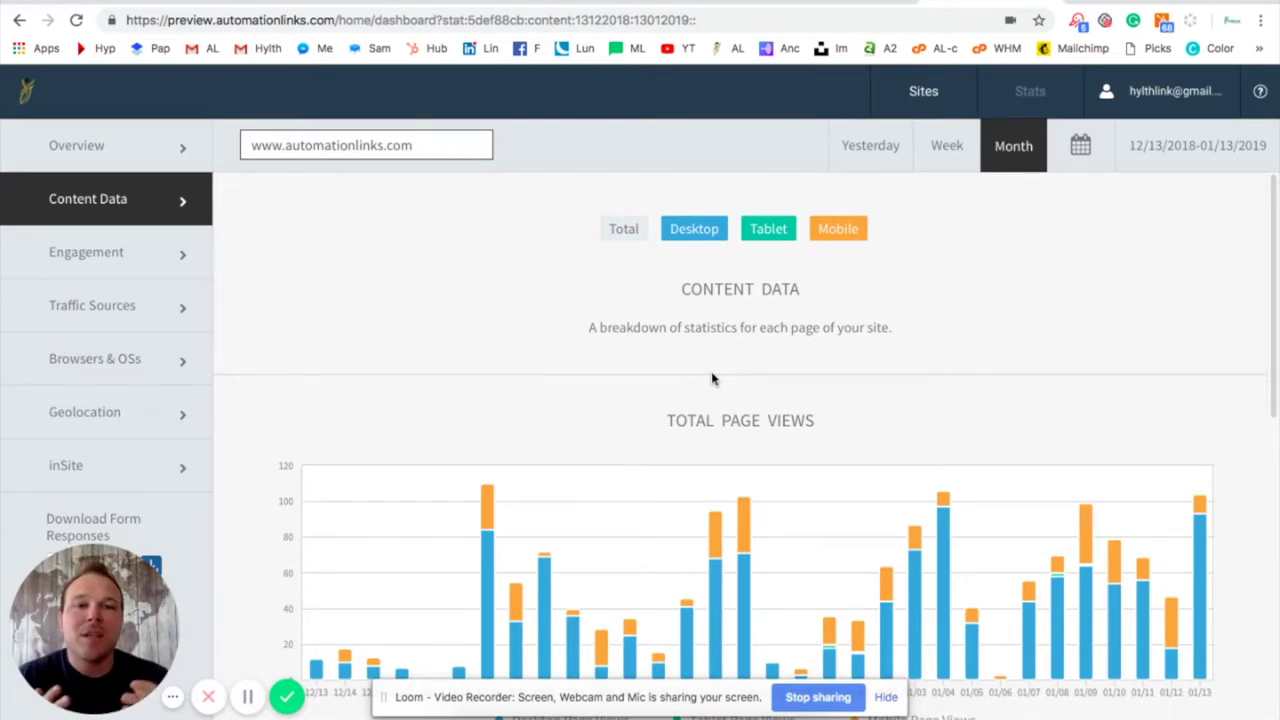
{"action": "scroll", "coordinate": [727, 372], "scroll_direction": "down", "scroll_amount": 1}
{"action": "scroll", "coordinate": [727, 372], "scroll_direction": "down", "scroll_amount": 3}
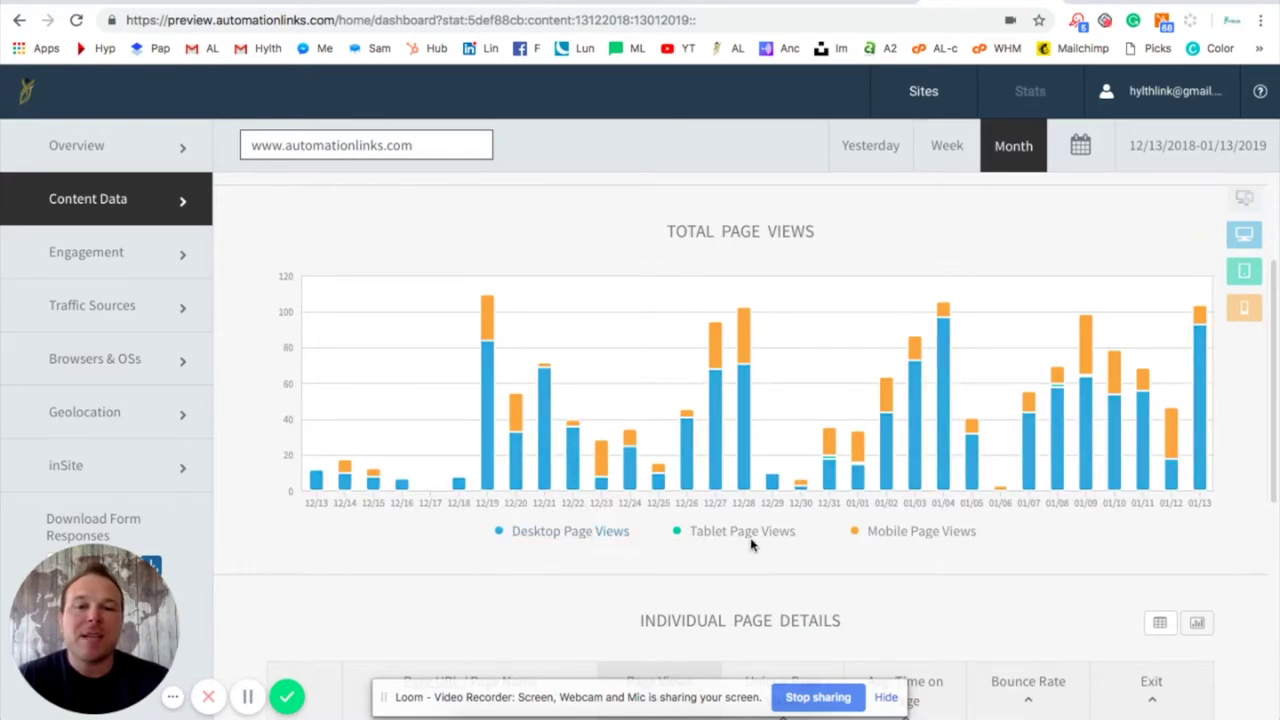
{"action": "scroll", "coordinate": [906, 536], "scroll_direction": "down", "scroll_amount": 4}
{"action": "scroll", "coordinate": [906, 536], "scroll_direction": "down", "scroll_amount": 2}
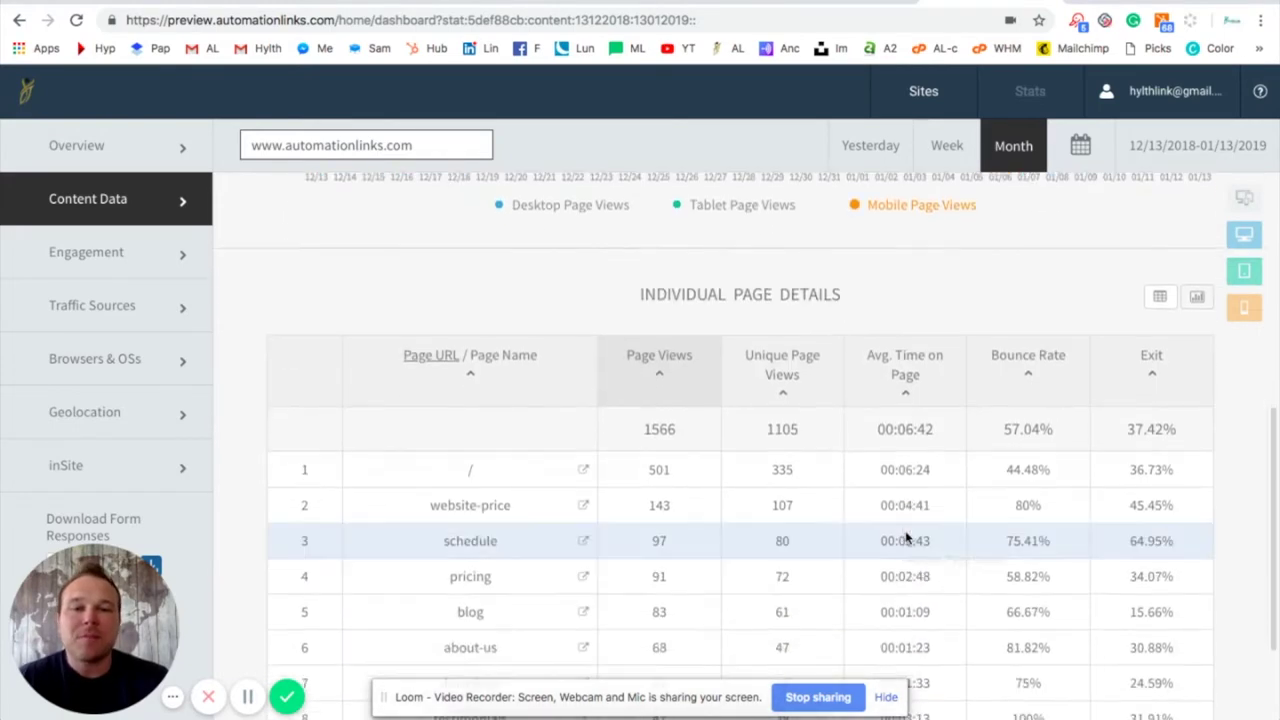
{"action": "scroll", "coordinate": [908, 534], "scroll_direction": "up", "scroll_amount": 7}
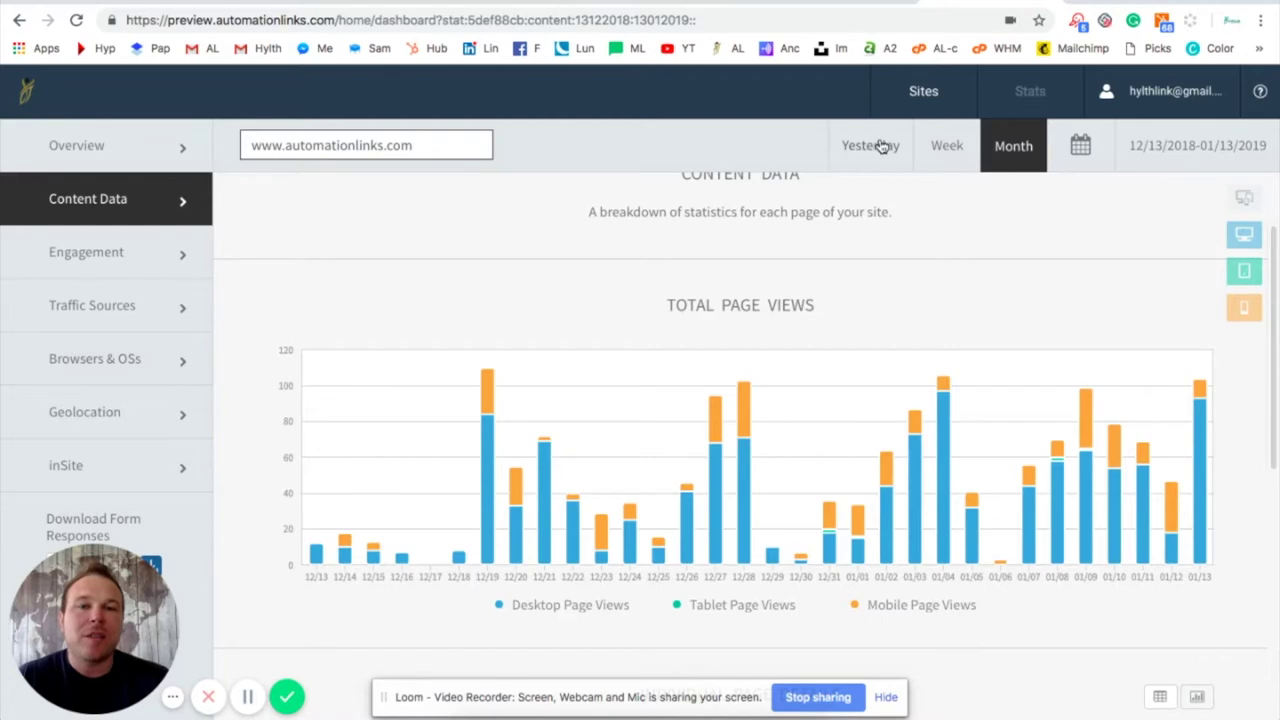
{"action": "scroll", "coordinate": [683, 431], "scroll_direction": "down", "scroll_amount": 9}
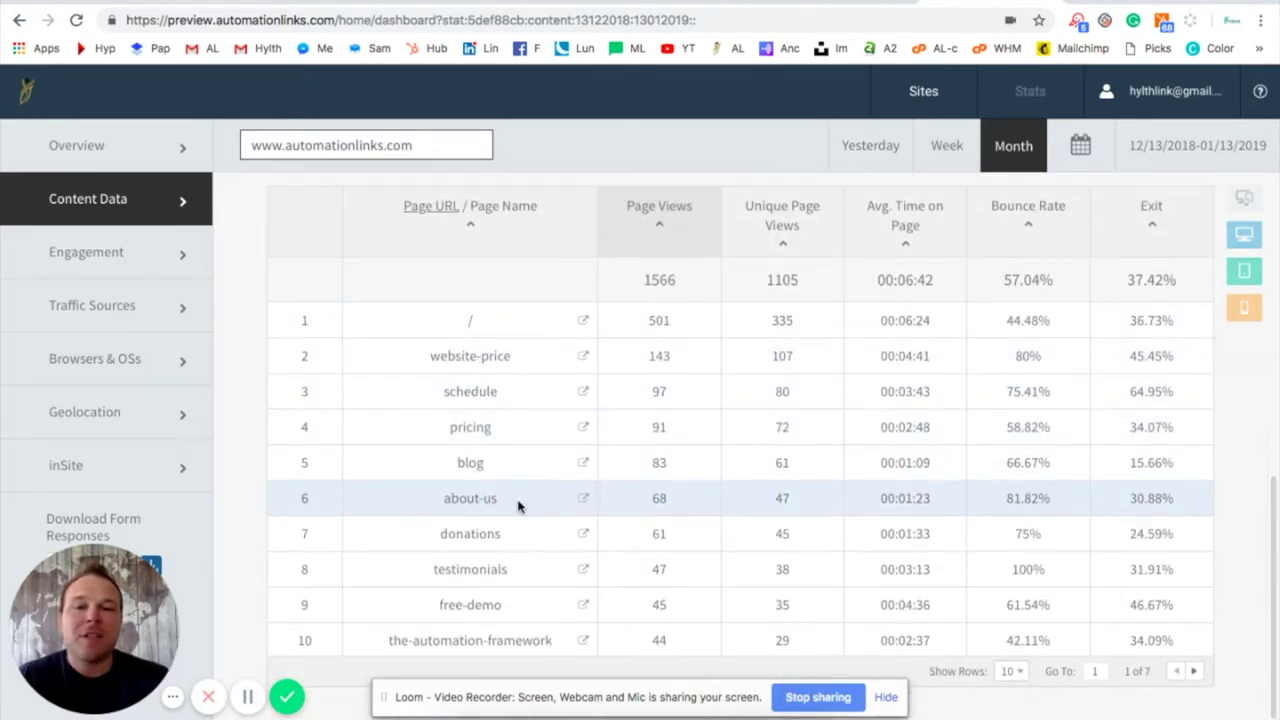
{"action": "scroll", "coordinate": [517, 508], "scroll_direction": "up", "scroll_amount": 1}
{"action": "scroll", "coordinate": [700, 470], "scroll_direction": "up", "scroll_amount": 10}
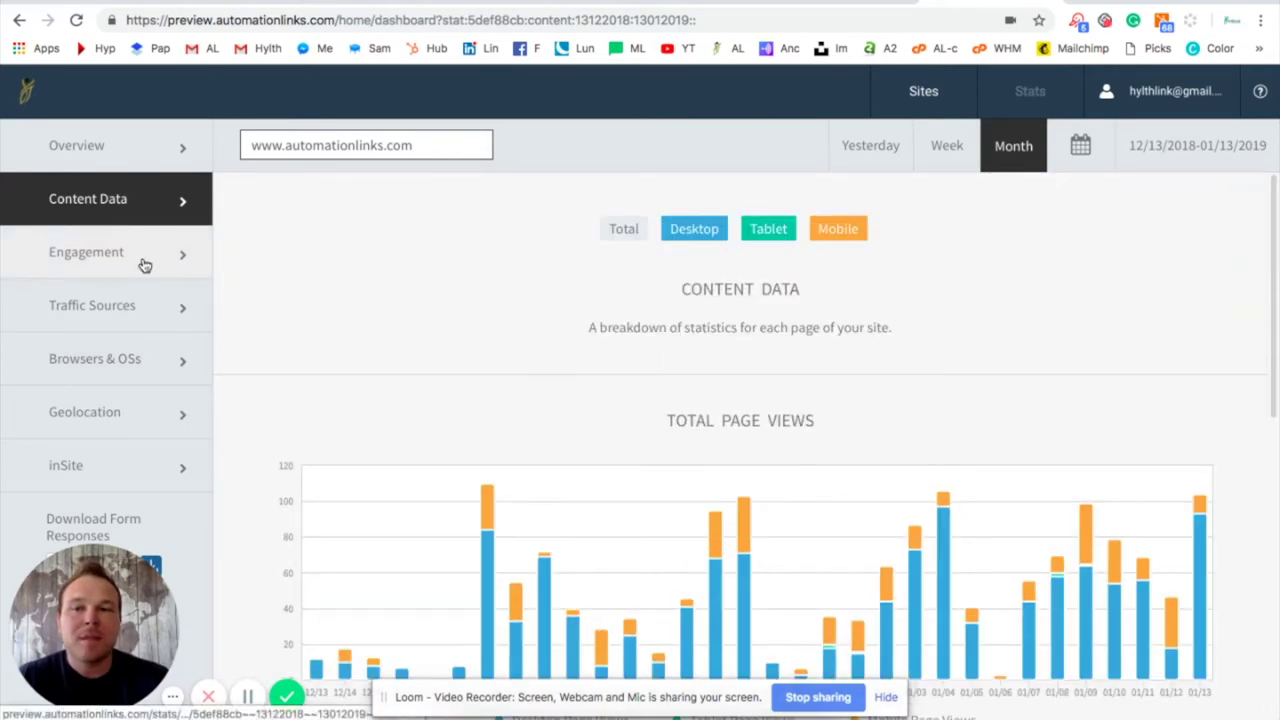
Examine the Engagement report's traffic and events, including click-to-call and form submissions.
{"action": "left_click", "coordinate": [144, 265]}
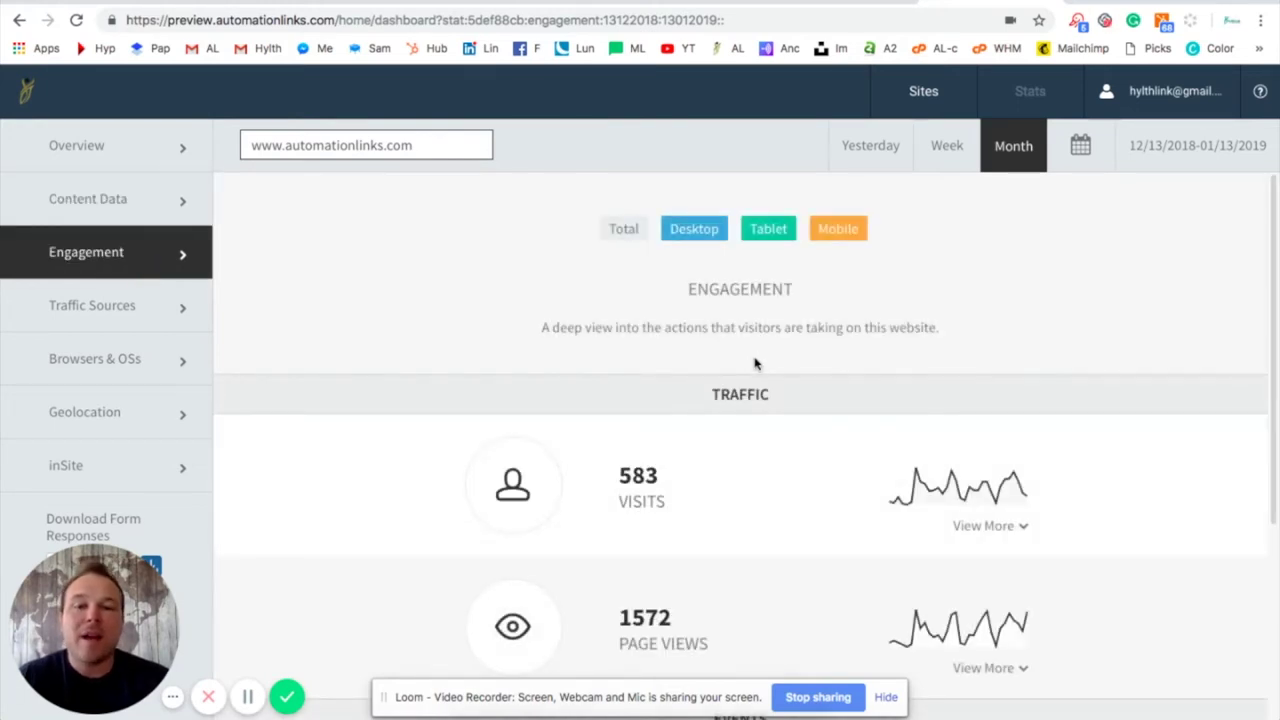
{"action": "scroll", "coordinate": [757, 360], "scroll_direction": "down", "scroll_amount": 2}
{"action": "scroll", "coordinate": [686, 491], "scroll_direction": "down", "scroll_amount": 3}
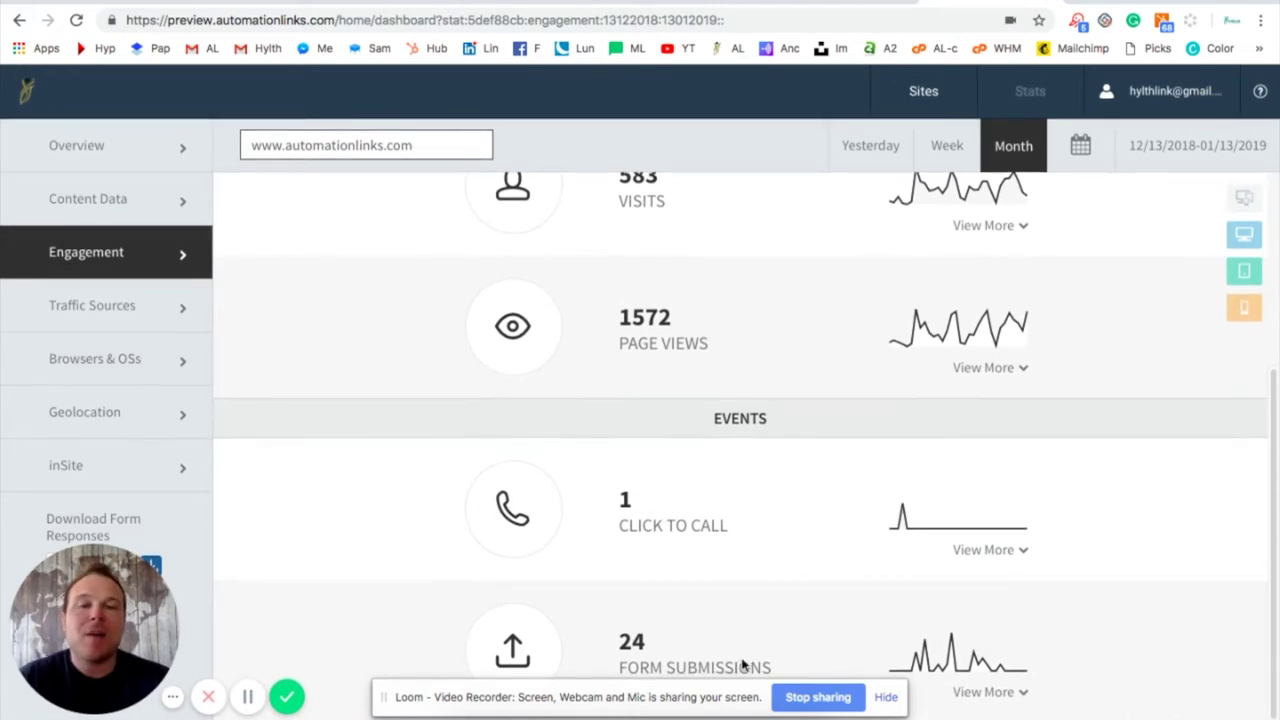
Examine the Traffic Sources report, from the direct traffic chart to the individual source details.
{"action": "left_click", "coordinate": [116, 311]}
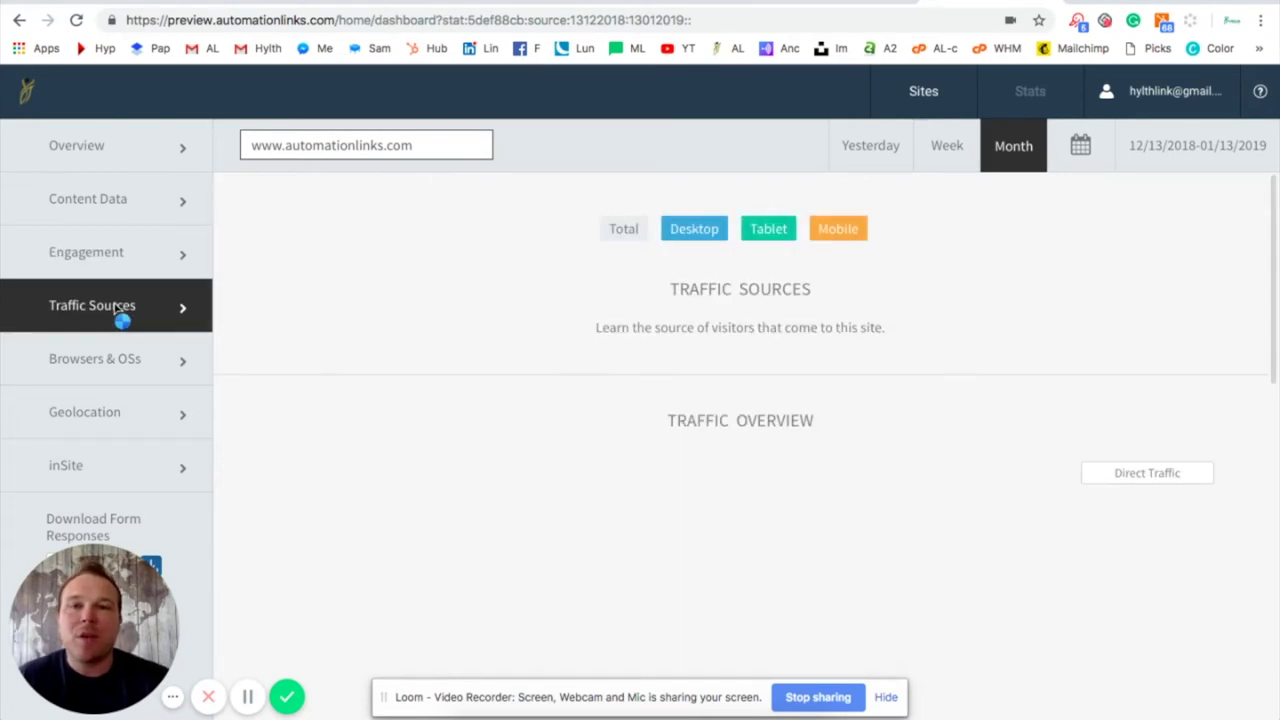
{"action": "scroll", "coordinate": [590, 288], "scroll_direction": "down", "scroll_amount": 3}
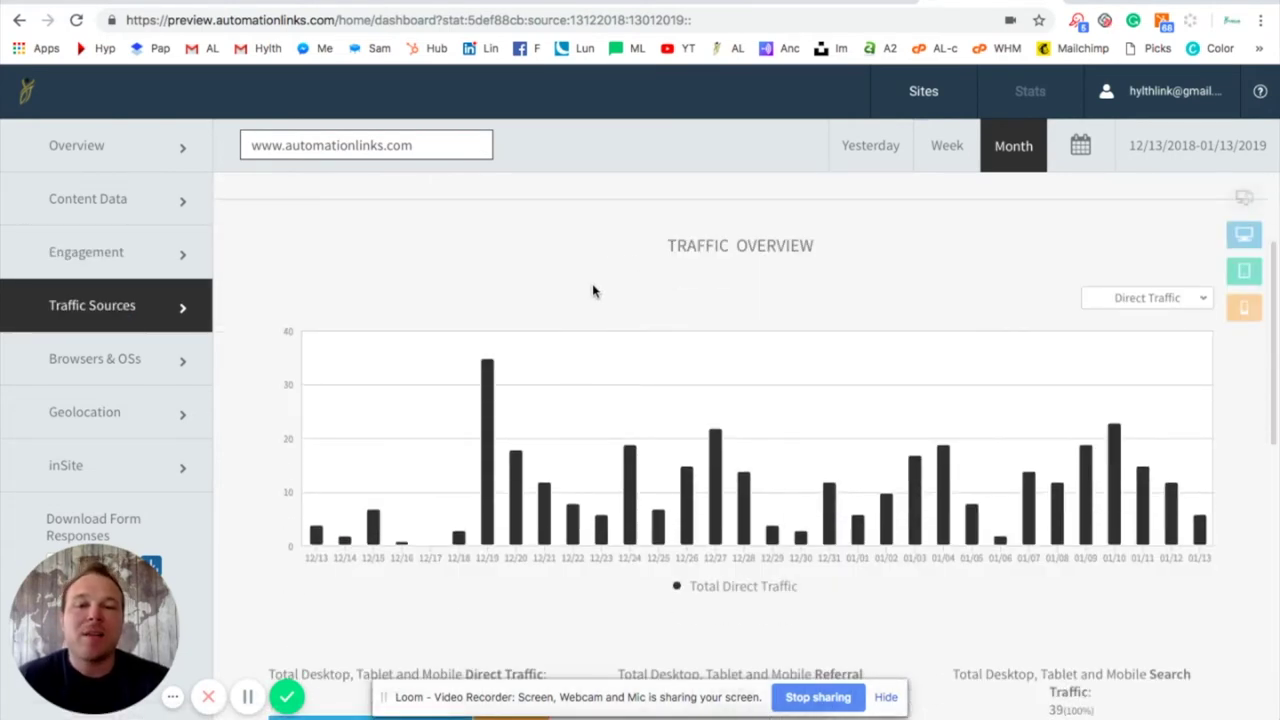
{"action": "scroll", "coordinate": [593, 291], "scroll_direction": "down", "scroll_amount": 5}
{"action": "scroll", "coordinate": [595, 289], "scroll_direction": "down", "scroll_amount": 1}
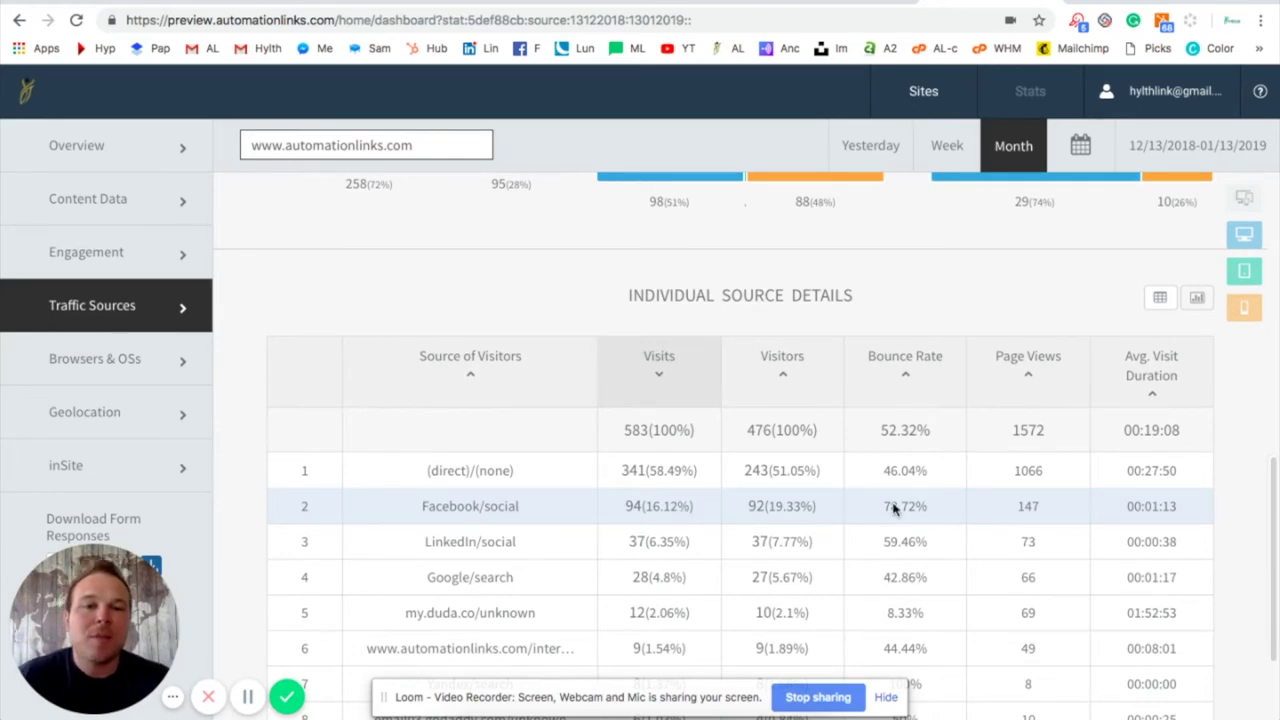
{"action": "scroll", "coordinate": [894, 518], "scroll_direction": "up", "scroll_amount": 8}
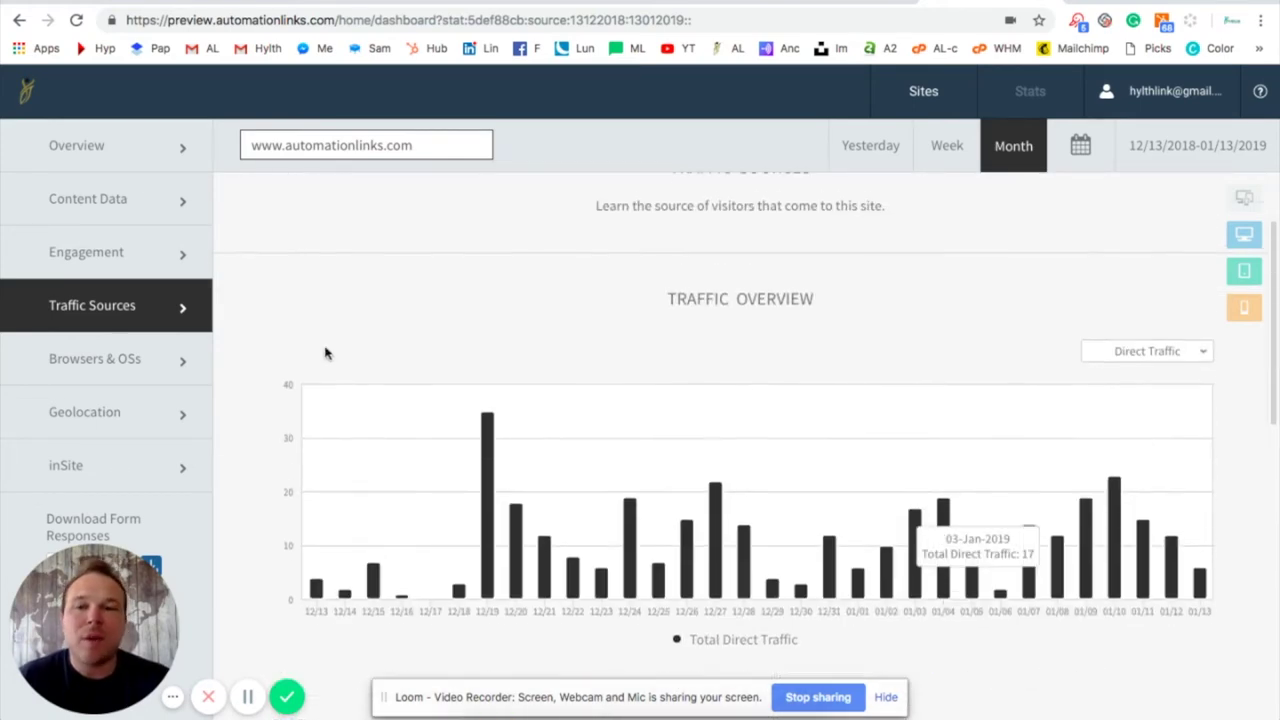
Examine the Geolocation report's map and table of visits by country, and open the statistics Overview.
{"action": "left_click", "coordinate": [121, 432]}
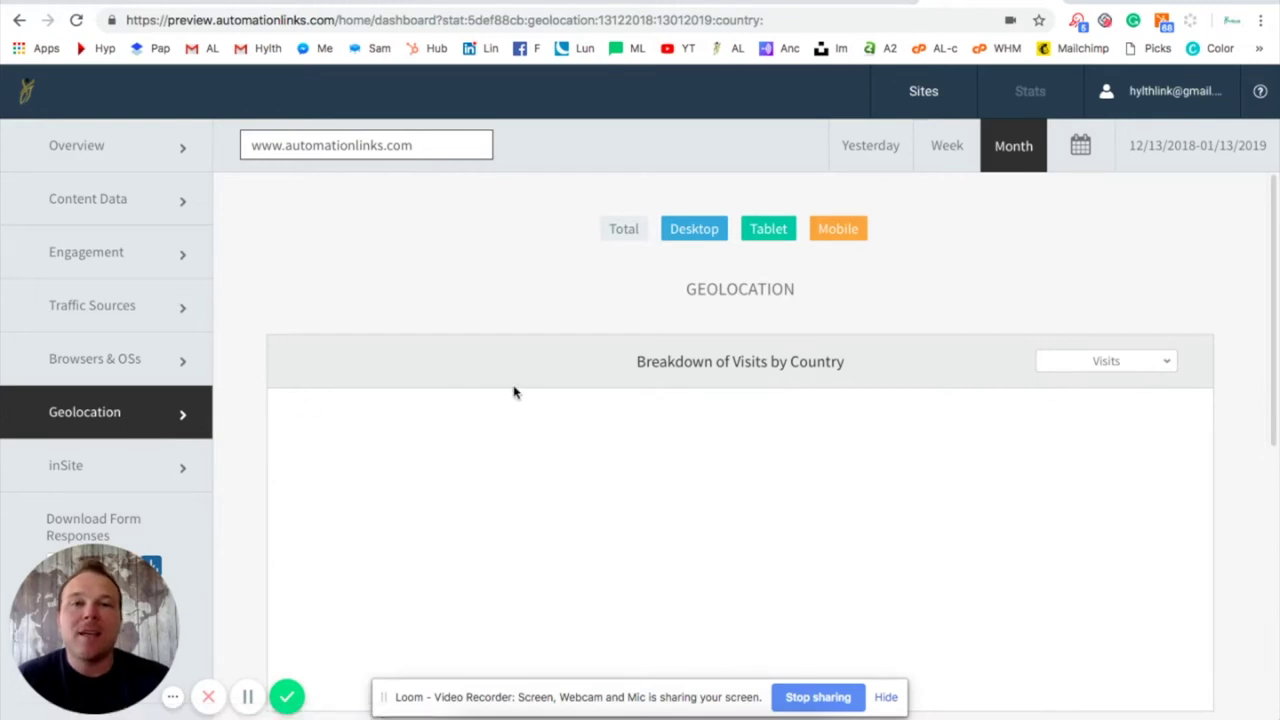
{"action": "scroll", "coordinate": [530, 391], "scroll_direction": "down", "scroll_amount": 3}
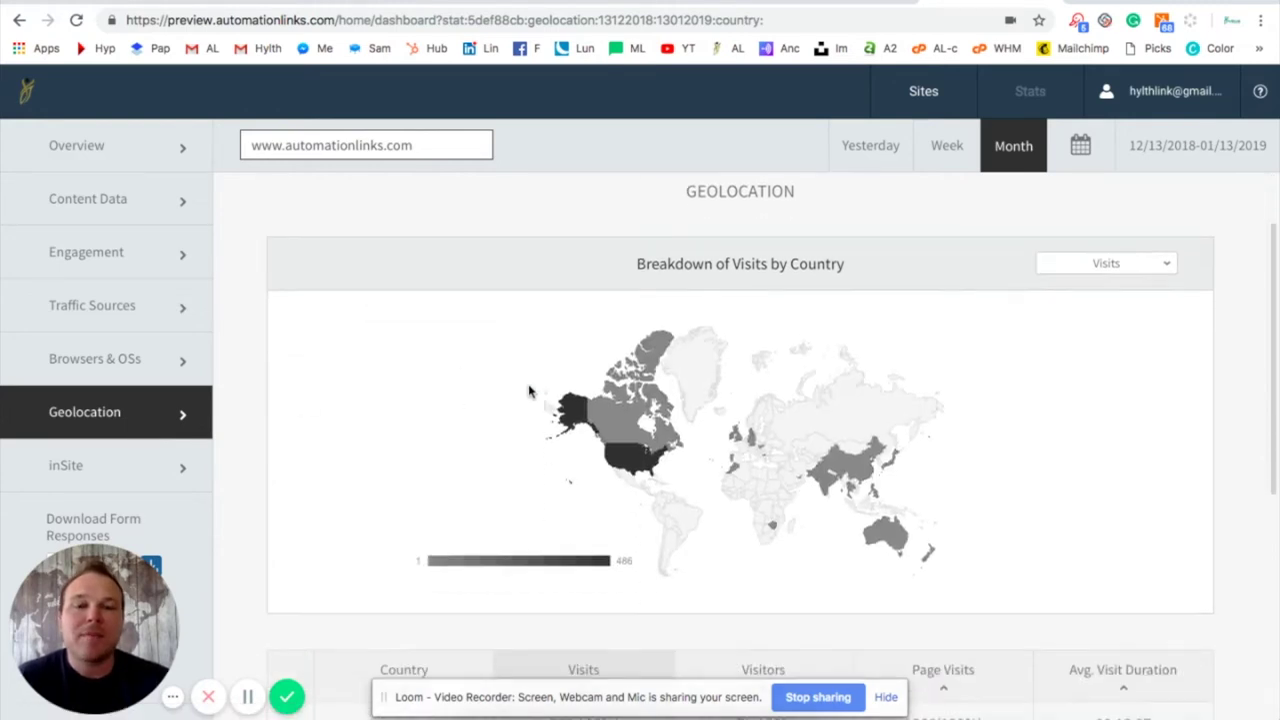
{"action": "mouse_move", "coordinate": [631, 307]}
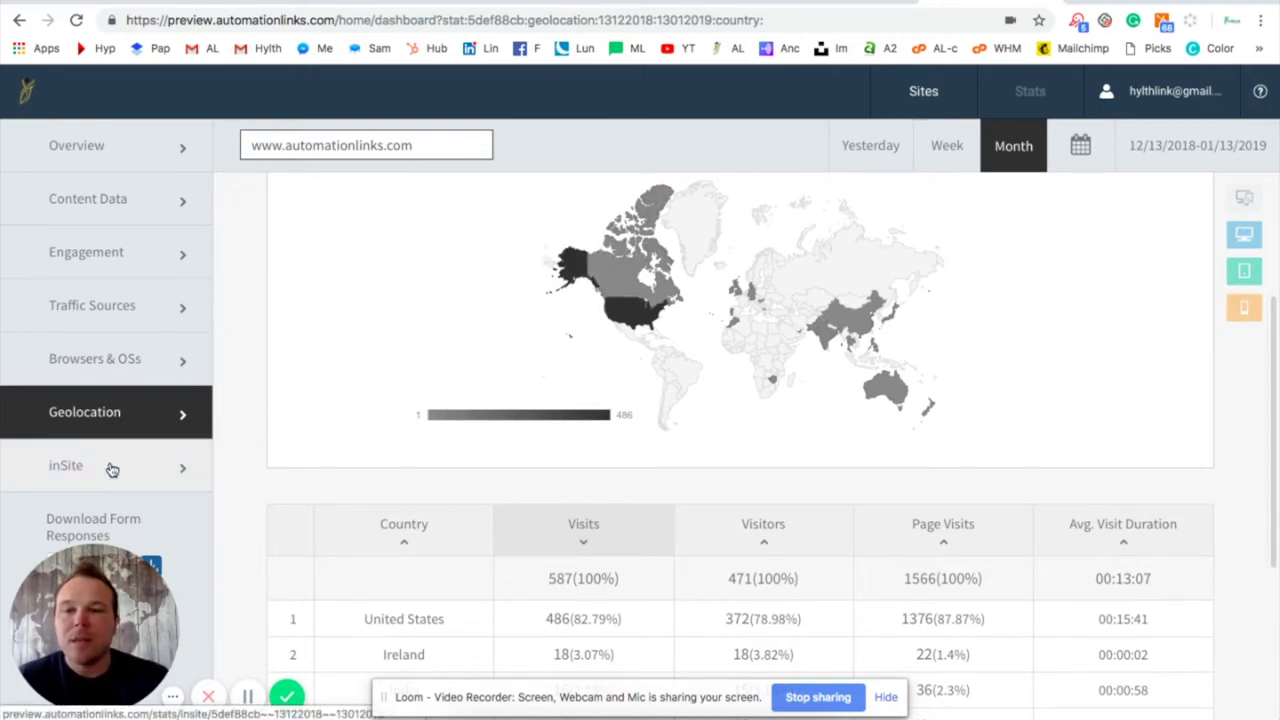
{"action": "left_click", "coordinate": [119, 160]}
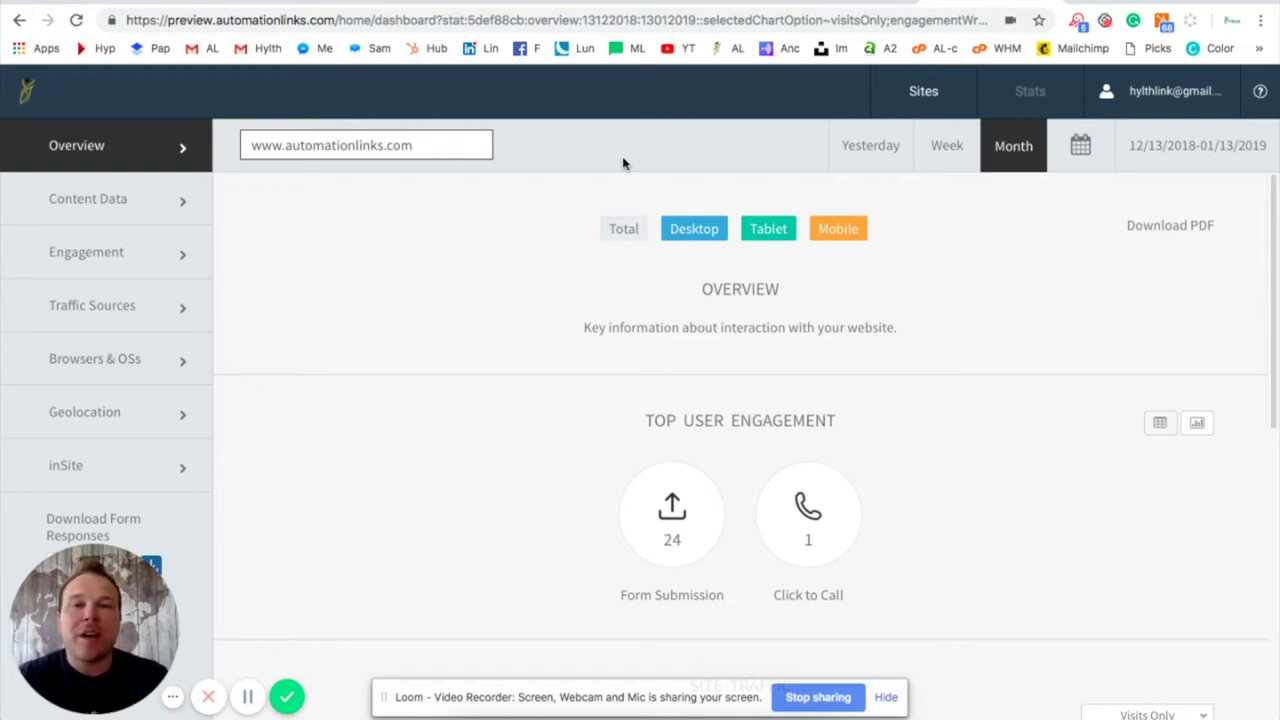
Switch to the public Website Pricing page to review the plans, and look through what the Landing Page Website product includes.
{"action": "left_click", "coordinate": [853, 2]}
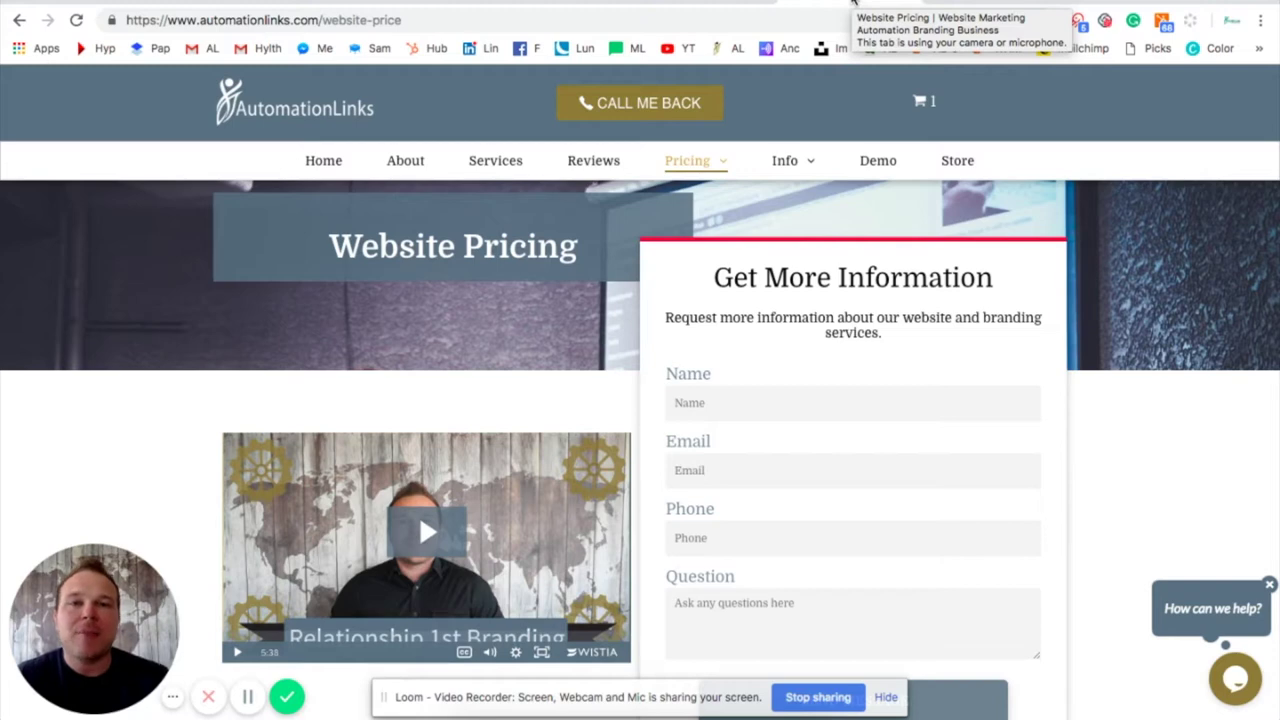
{"action": "scroll", "coordinate": [706, 360], "scroll_direction": "down", "scroll_amount": 5}
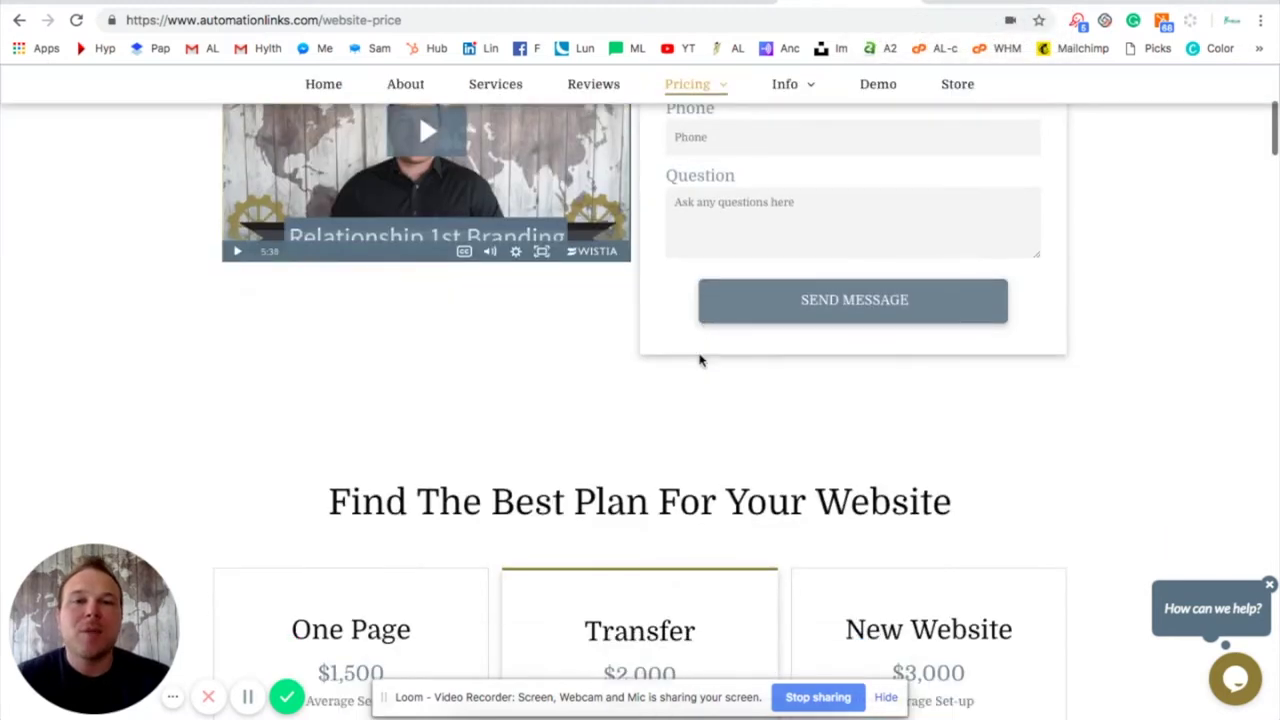
{"action": "scroll", "coordinate": [700, 360], "scroll_direction": "down", "scroll_amount": 5}
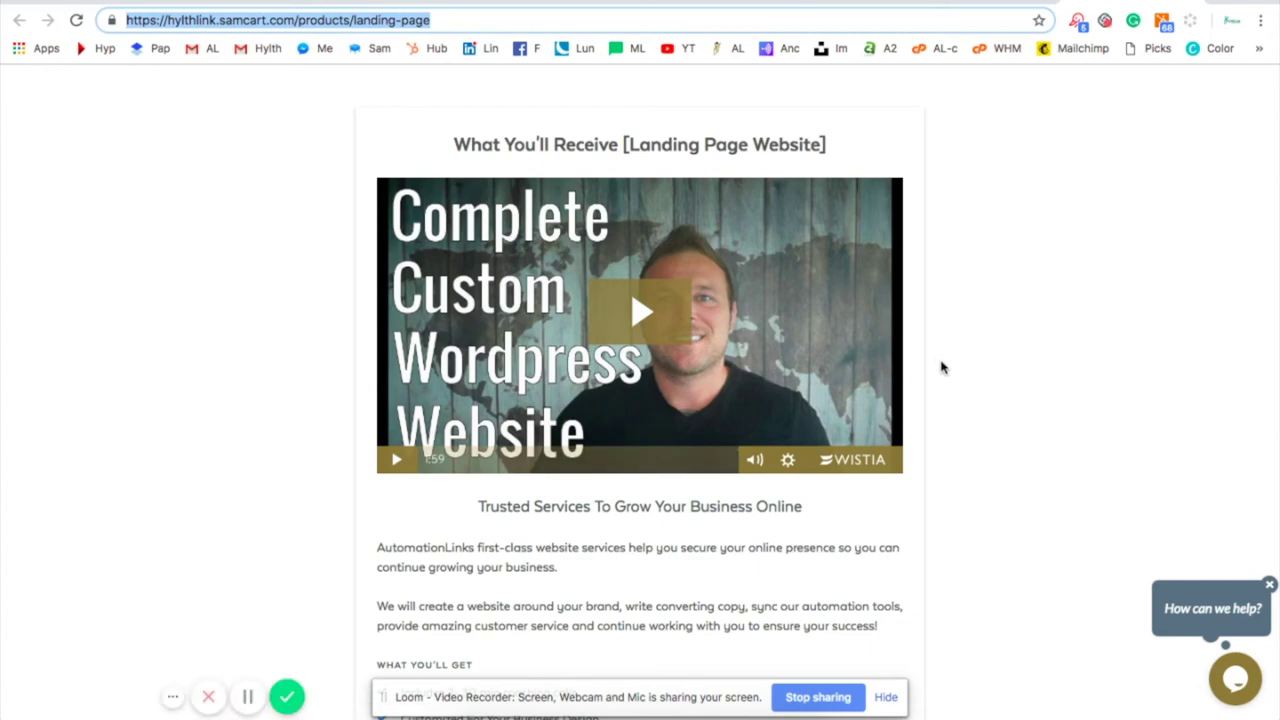
{"action": "scroll", "coordinate": [940, 368], "scroll_direction": "down", "scroll_amount": 5}
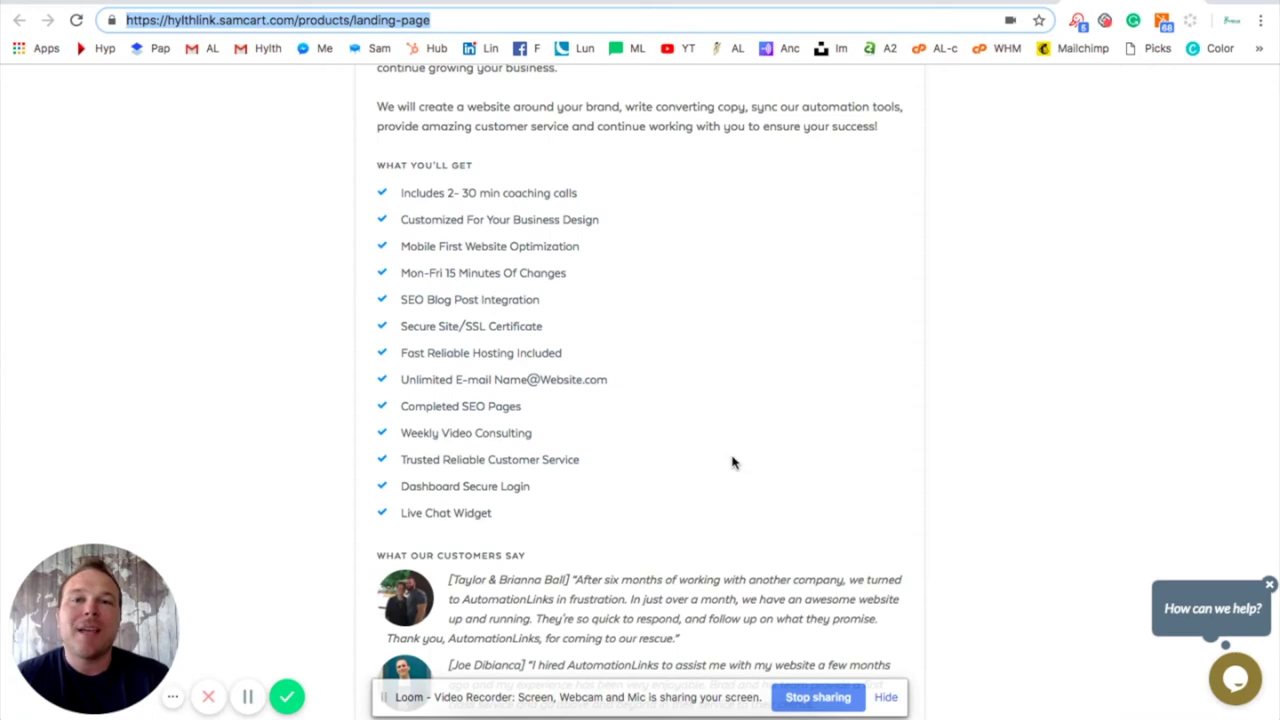
Compare the one-time $1500.00 and split payment options in the Landing Page Website order form, and choose Split Payment - 3 Payments of $600.00.
{"action": "scroll", "coordinate": [732, 465], "scroll_direction": "down", "scroll_amount": 1}
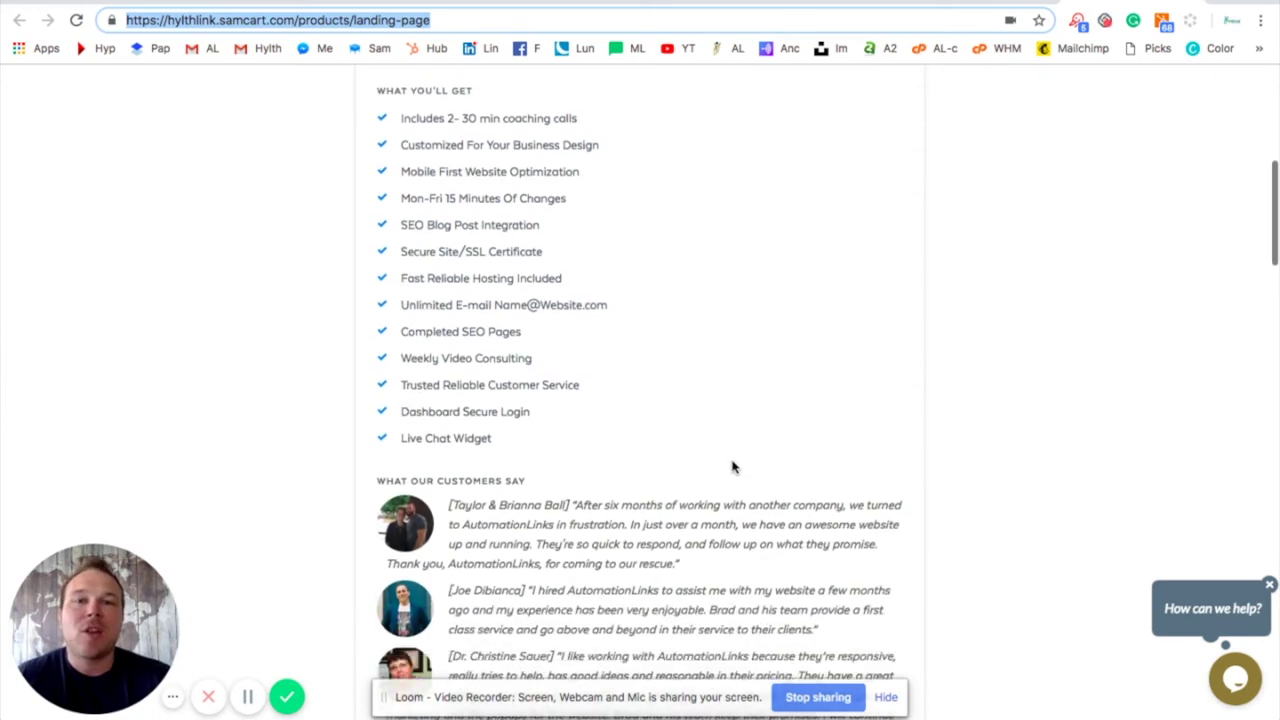
{"action": "scroll", "coordinate": [732, 473], "scroll_direction": "down", "scroll_amount": 3}
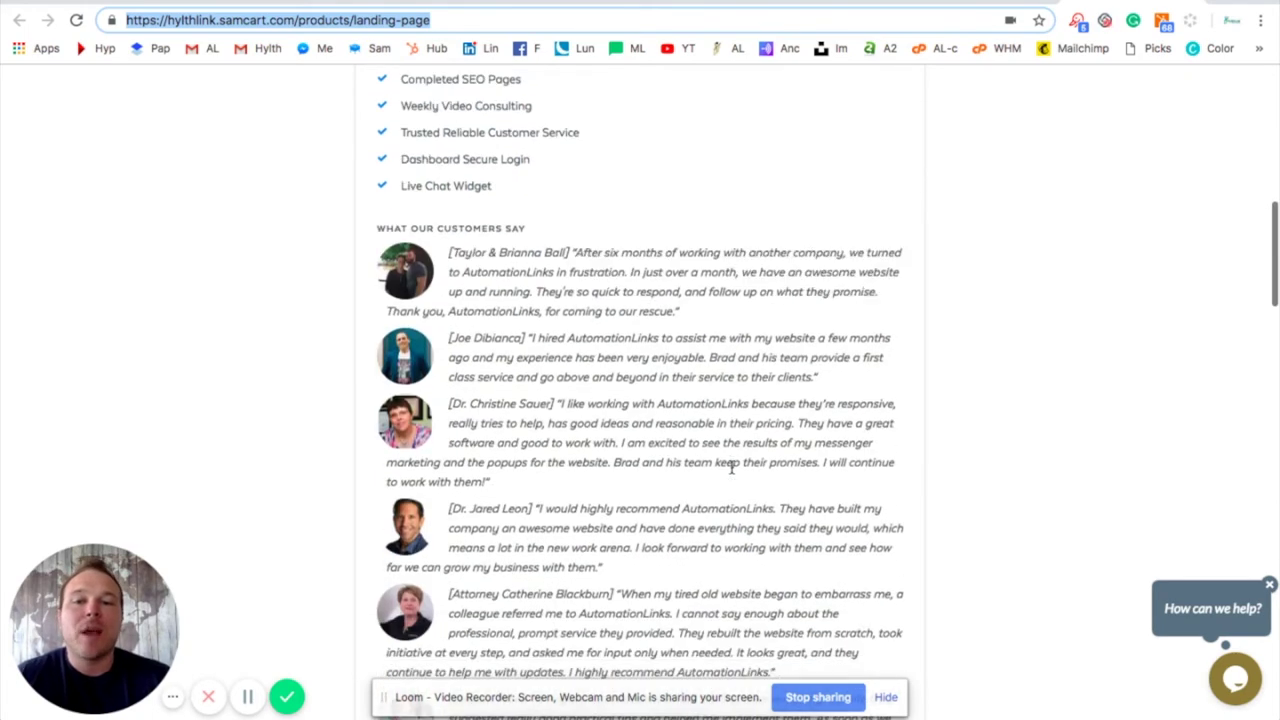
{"action": "scroll", "coordinate": [732, 467], "scroll_direction": "down", "scroll_amount": 10}
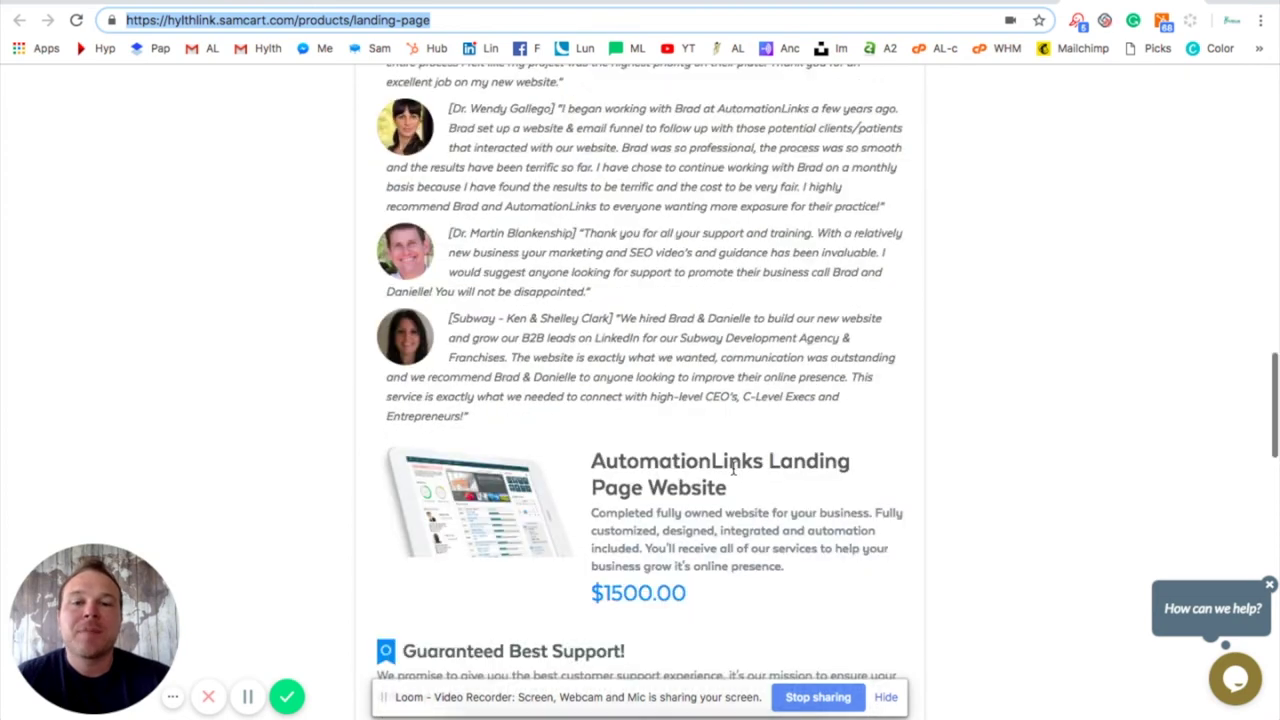
{"action": "scroll", "coordinate": [732, 467], "scroll_direction": "down", "scroll_amount": 5}
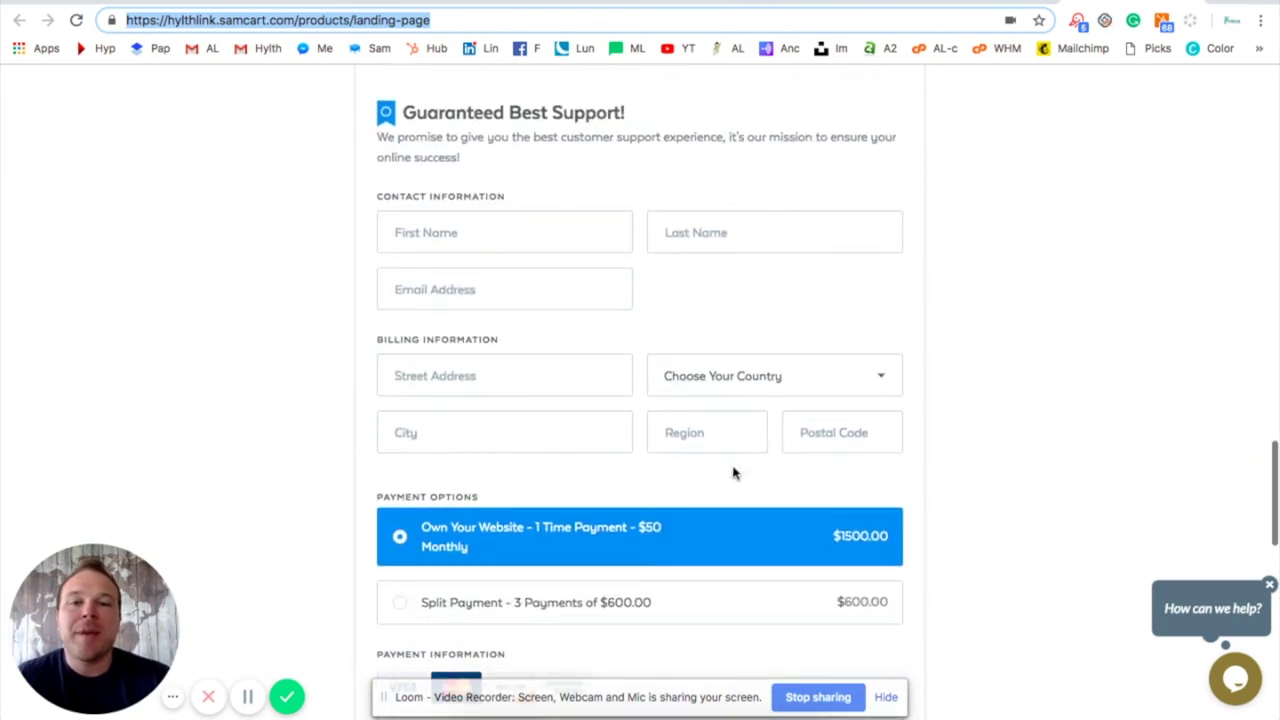
{"action": "scroll", "coordinate": [732, 472], "scroll_direction": "down", "scroll_amount": 2}
{"action": "left_click", "coordinate": [608, 442]}
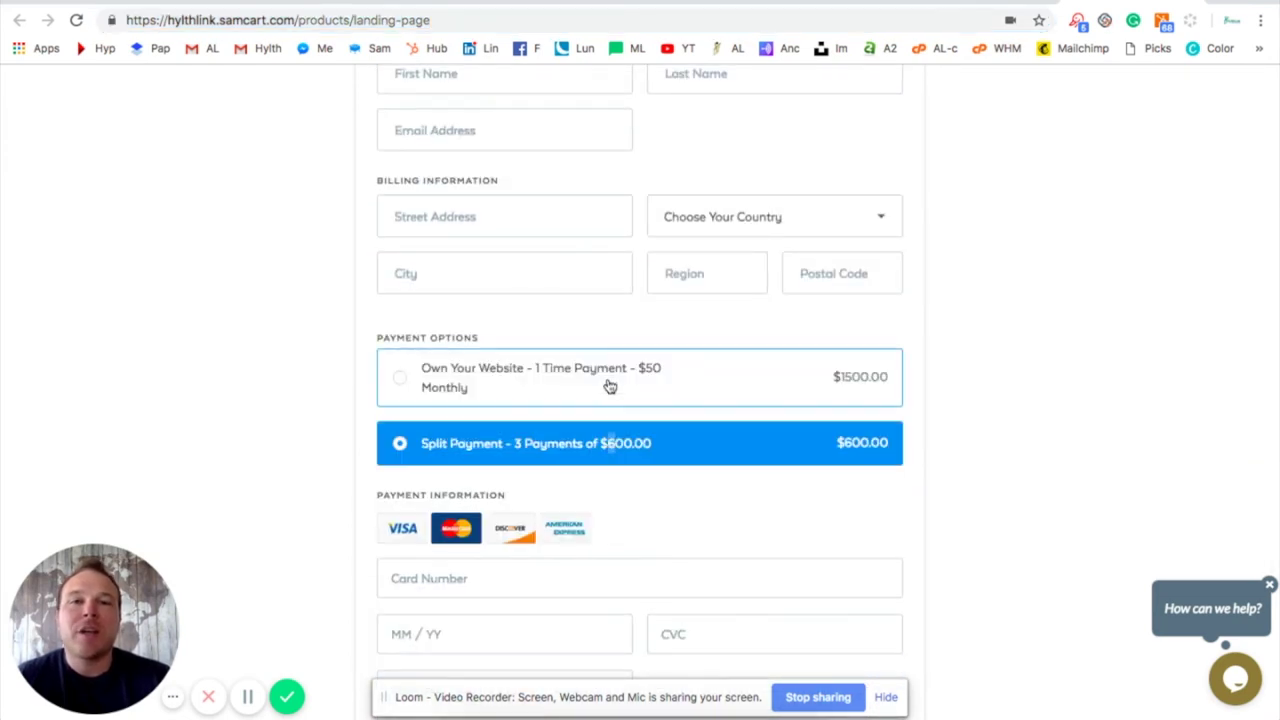
{"action": "left_click", "coordinate": [609, 386]}
{"action": "scroll", "coordinate": [606, 388], "scroll_direction": "down", "scroll_amount": 1}
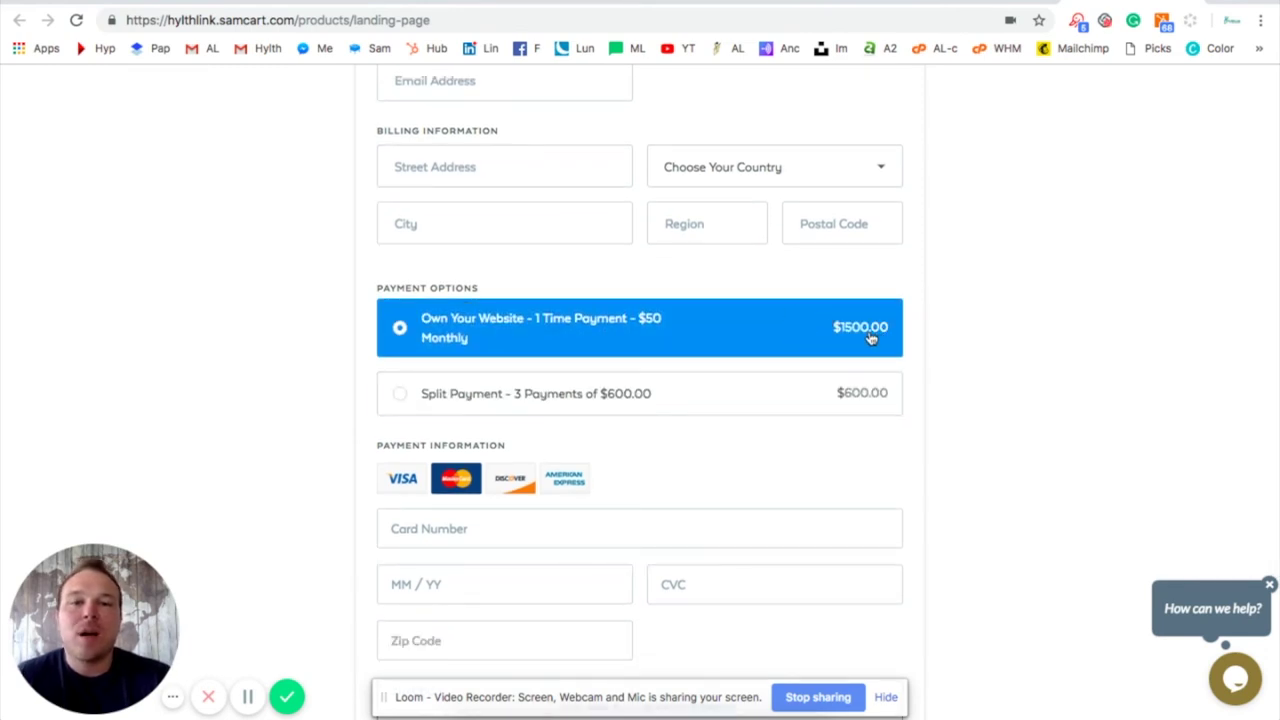
{"action": "left_click", "coordinate": [633, 396]}
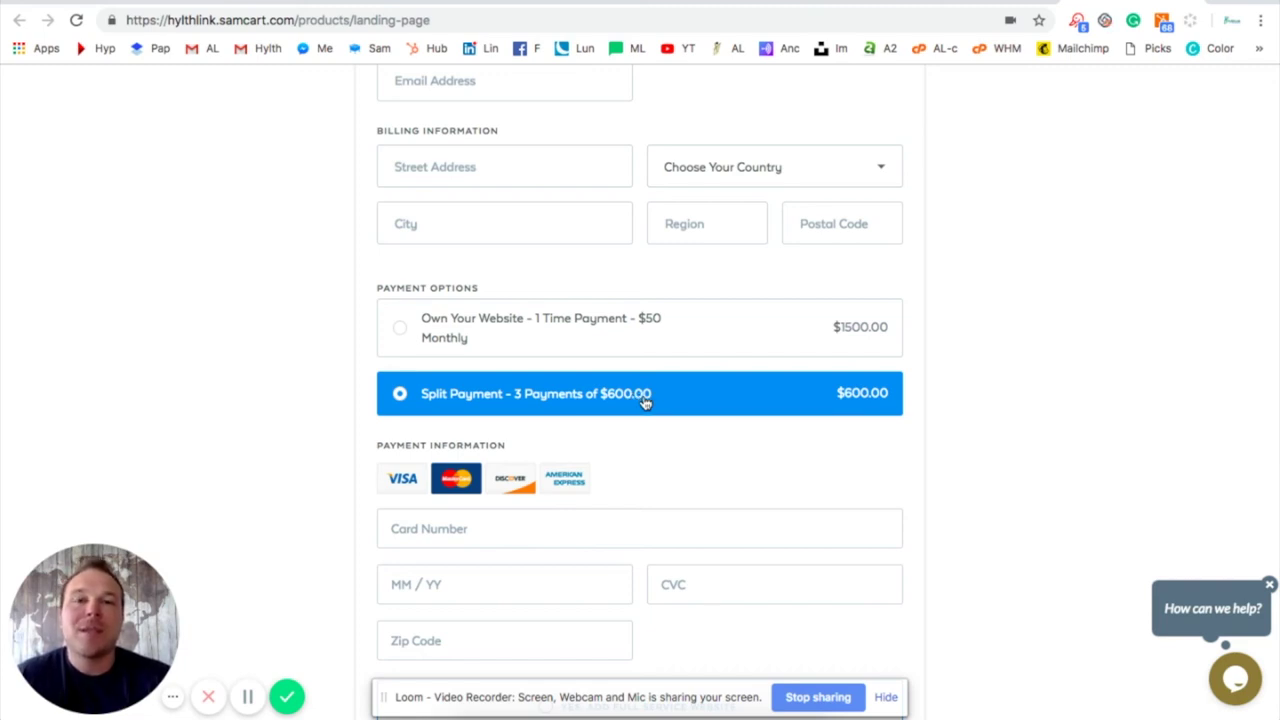
Review the service package offer, add the Full Service Website to the order, and check the payment options and order summary.
{"action": "scroll", "coordinate": [651, 402], "scroll_direction": "down", "scroll_amount": 3}
{"action": "scroll", "coordinate": [667, 397], "scroll_direction": "down", "scroll_amount": 4}
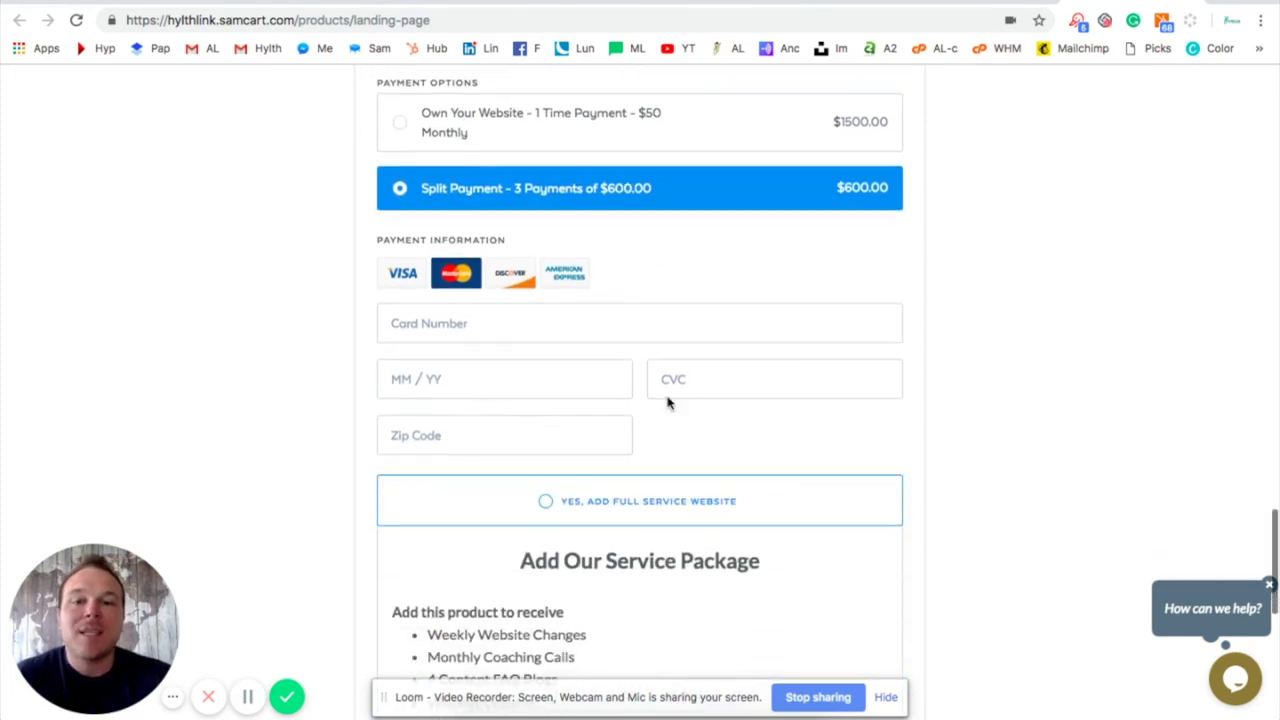
{"action": "scroll", "coordinate": [669, 402], "scroll_direction": "up", "scroll_amount": 4}
{"action": "scroll", "coordinate": [669, 402], "scroll_direction": "up", "scroll_amount": 2}
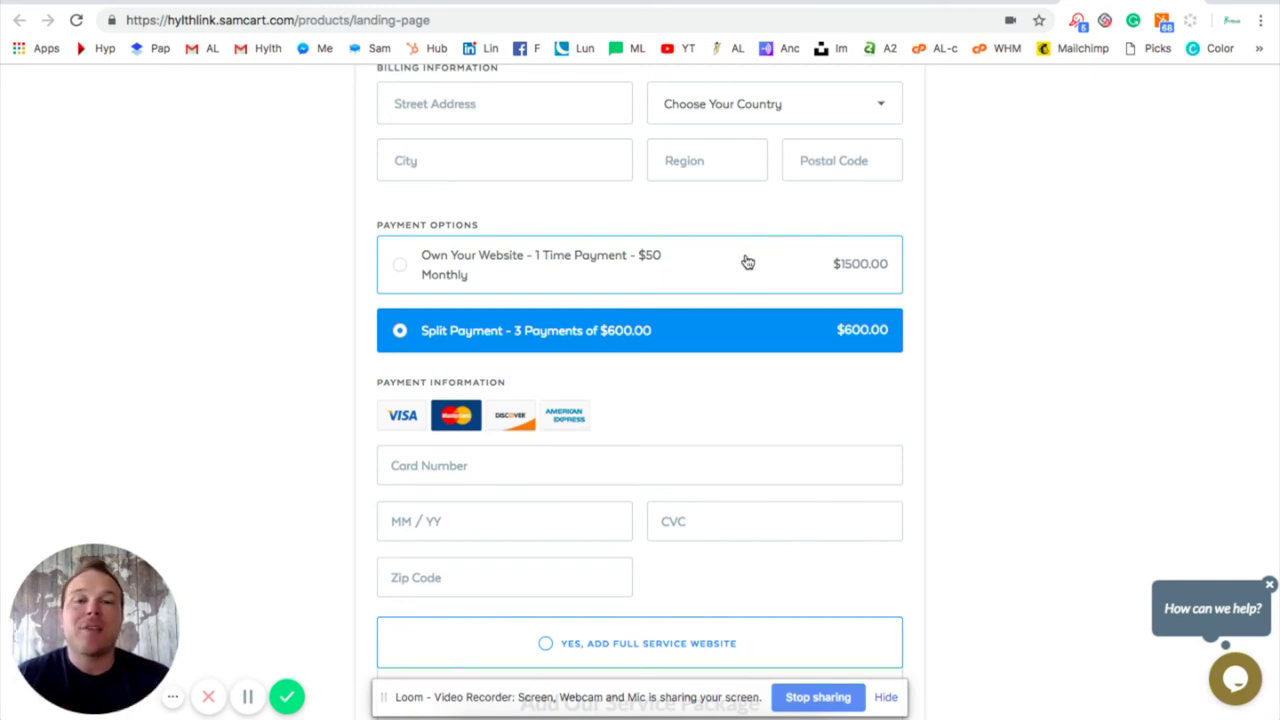
{"action": "scroll", "coordinate": [730, 297], "scroll_direction": "down", "scroll_amount": 5}
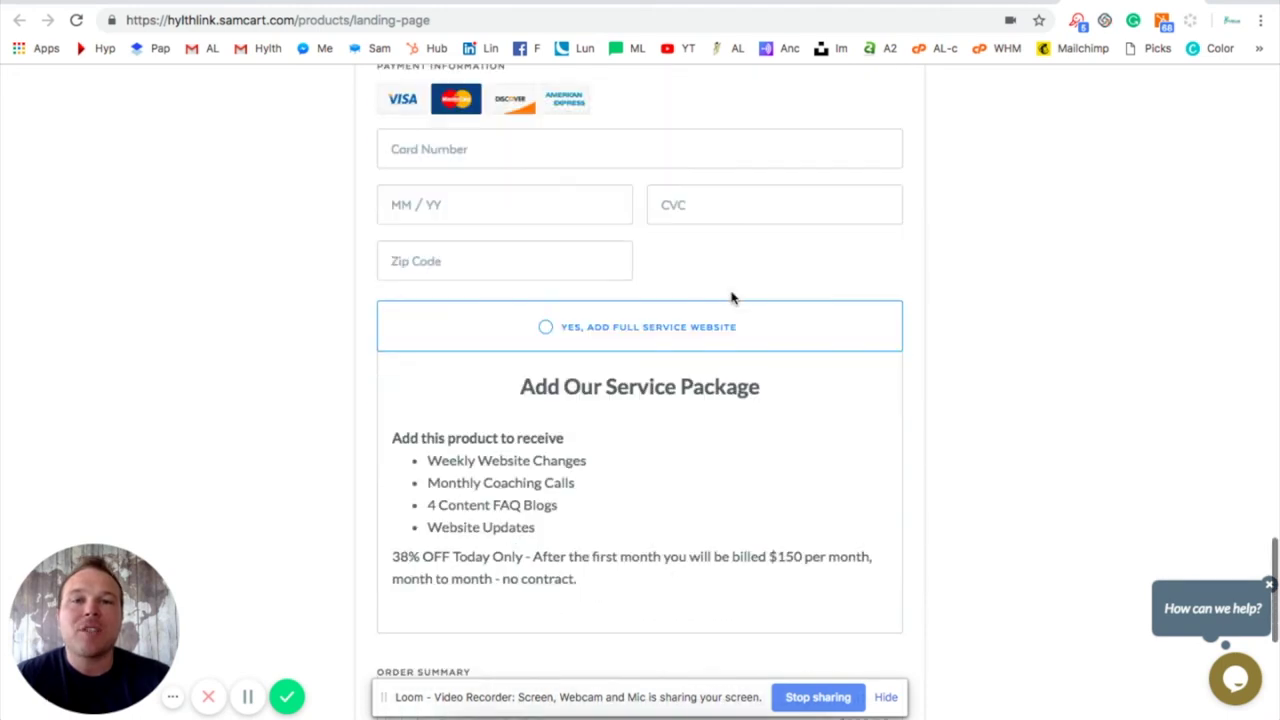
{"action": "scroll", "coordinate": [735, 308], "scroll_direction": "down", "scroll_amount": 3}
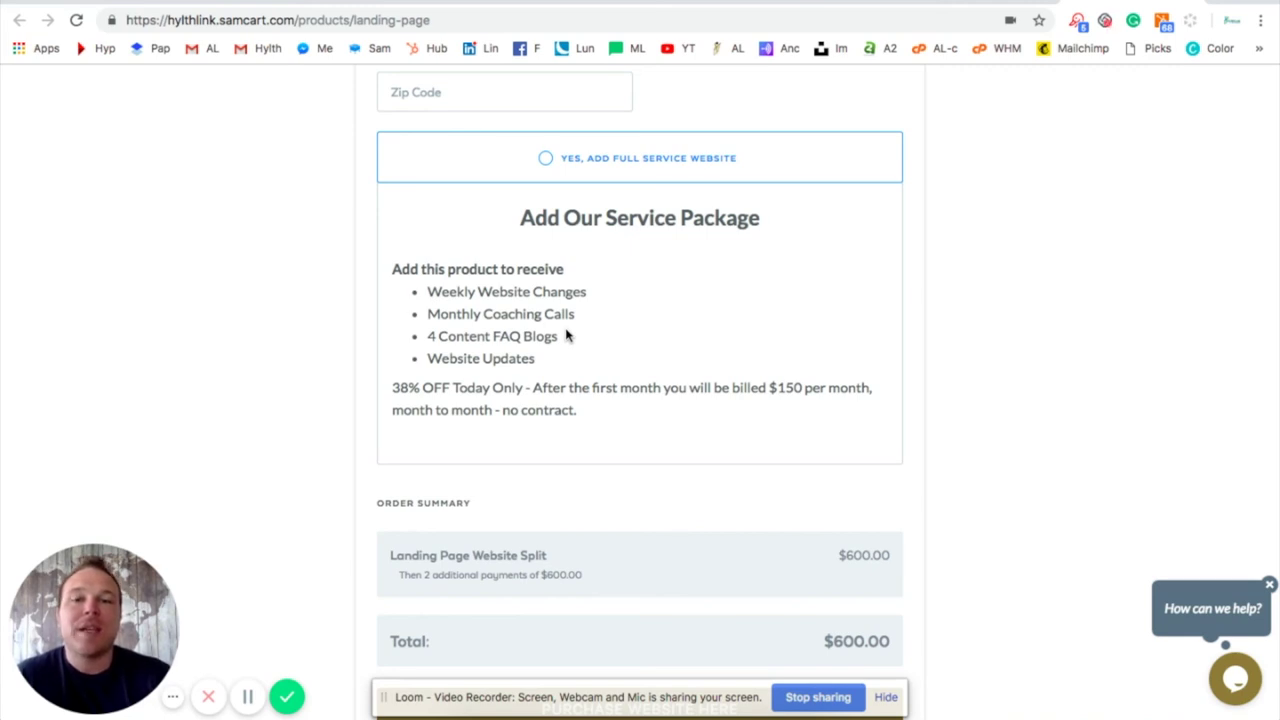
{"action": "left_click", "coordinate": [545, 159]}
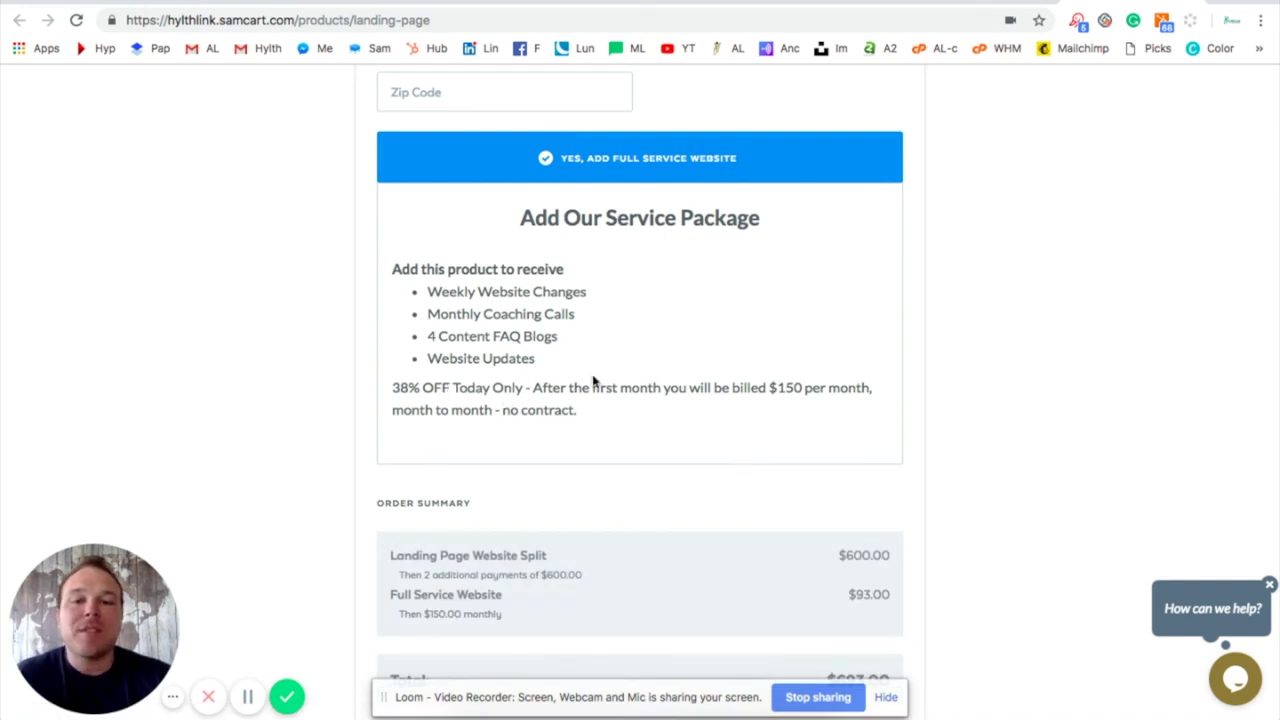
{"action": "scroll", "coordinate": [640, 385], "scroll_direction": "up", "scroll_amount": 3}
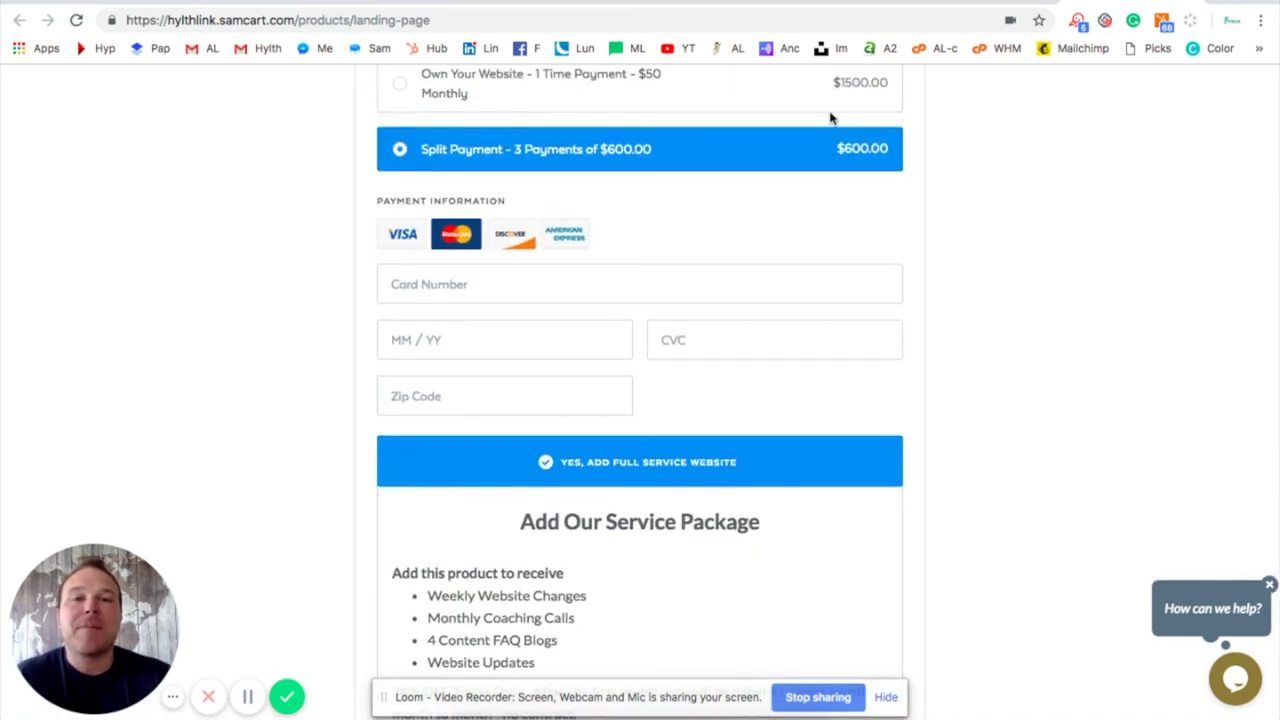
{"action": "scroll", "coordinate": [731, 257], "scroll_direction": "down", "scroll_amount": 2}
{"action": "scroll", "coordinate": [733, 260], "scroll_direction": "down", "scroll_amount": 3}
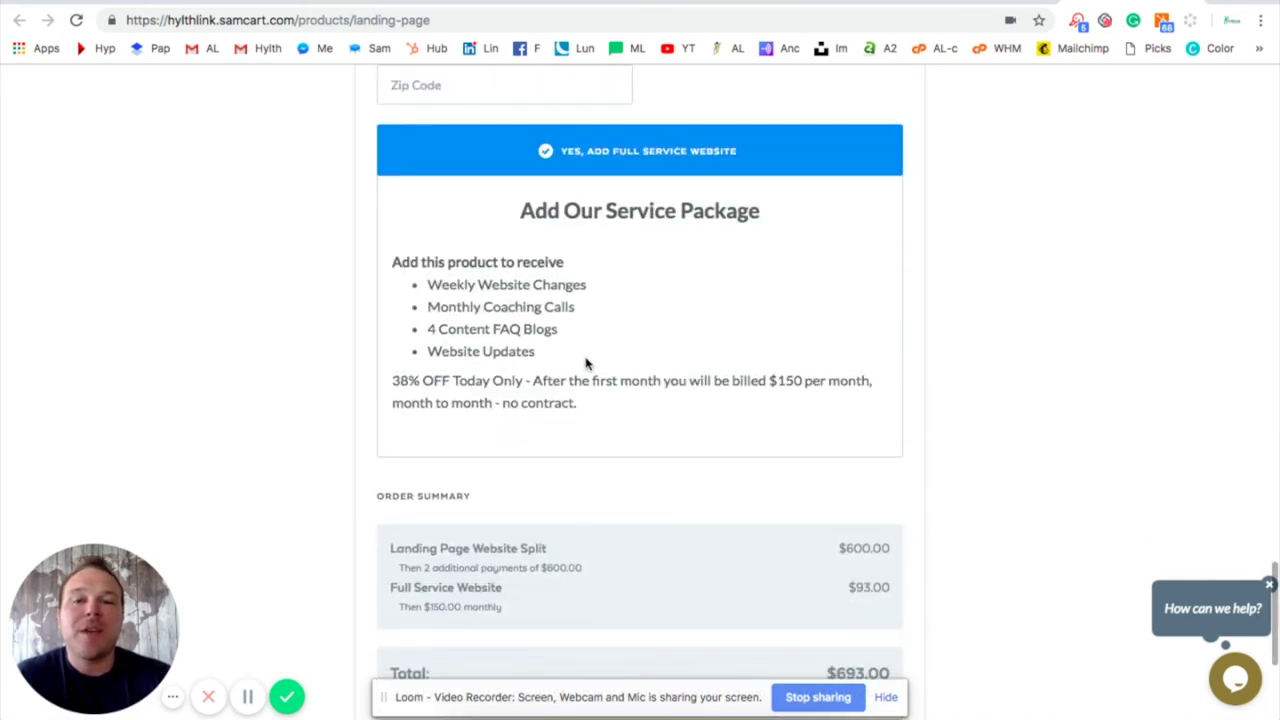